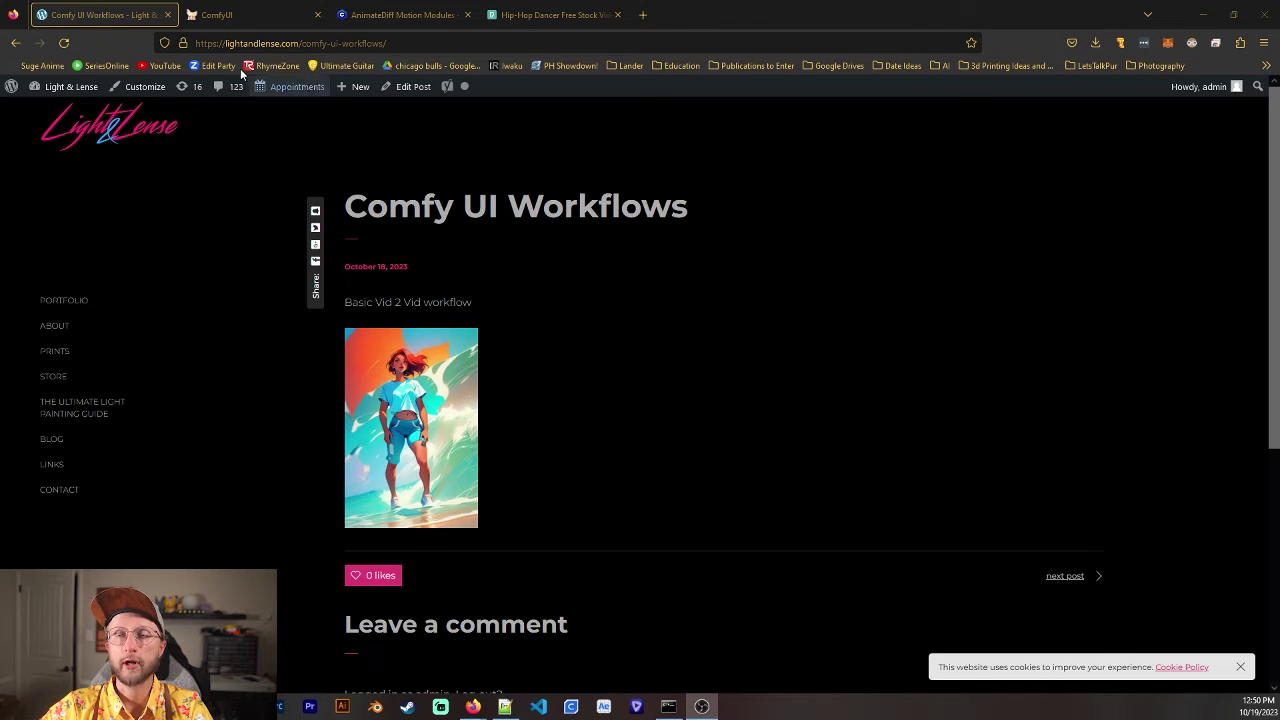
Bring up the save options for the Basic Vid 2 Vid workflow image and dismiss them
right_click(395, 355)
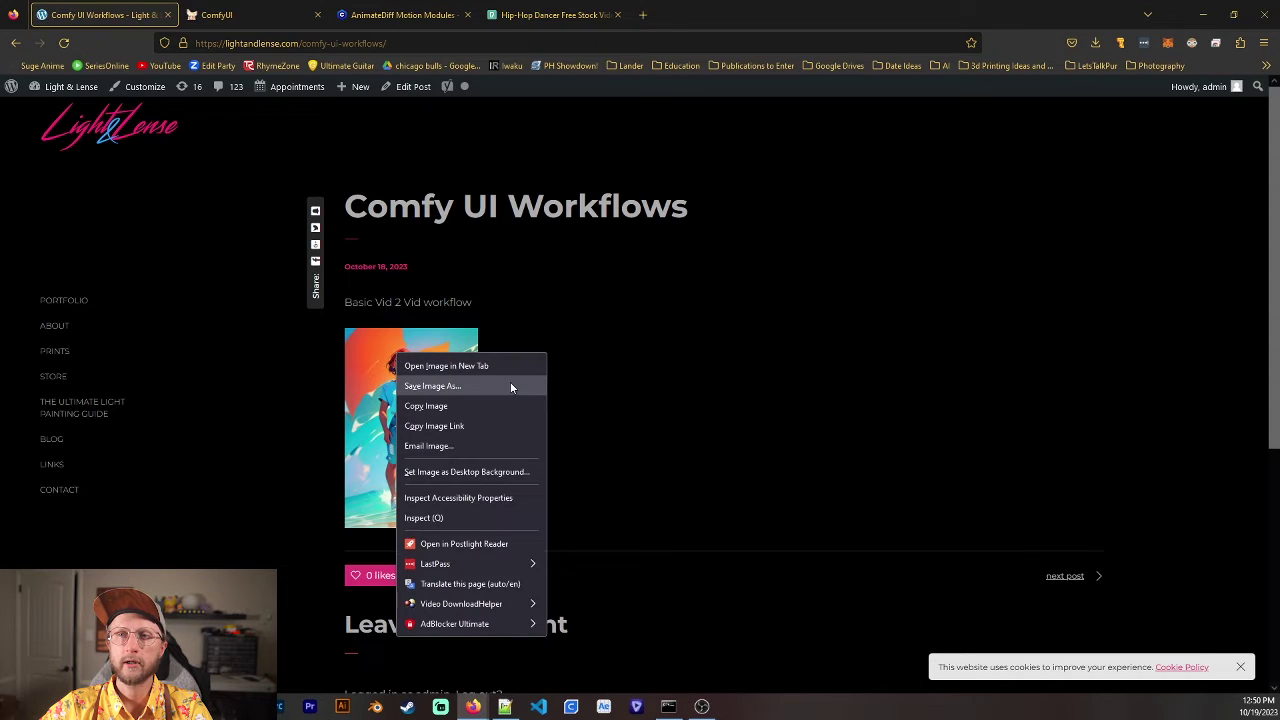
click(733, 383)
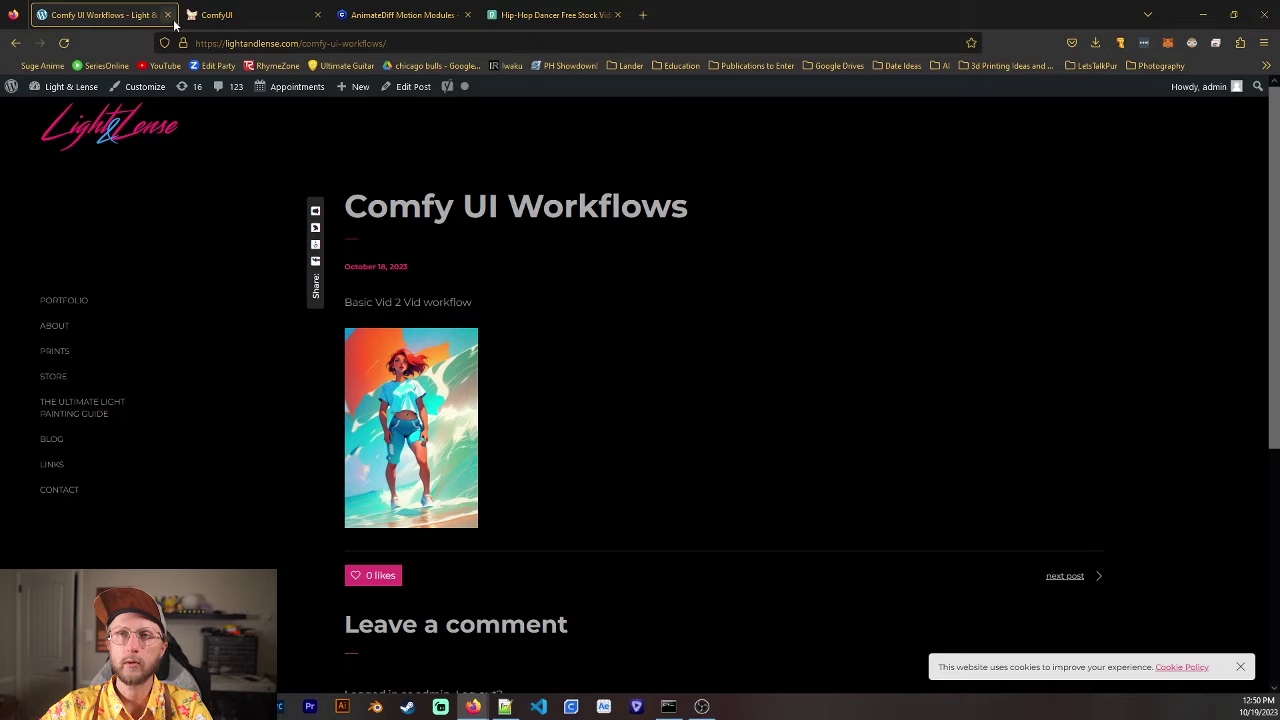
Switch to ComfyUI and look over the whole workflow, from the Inputs group to the ControlNet, Animate Diff and KSampler nodes
click(262, 21)
drag(449, 295, 397, 269)
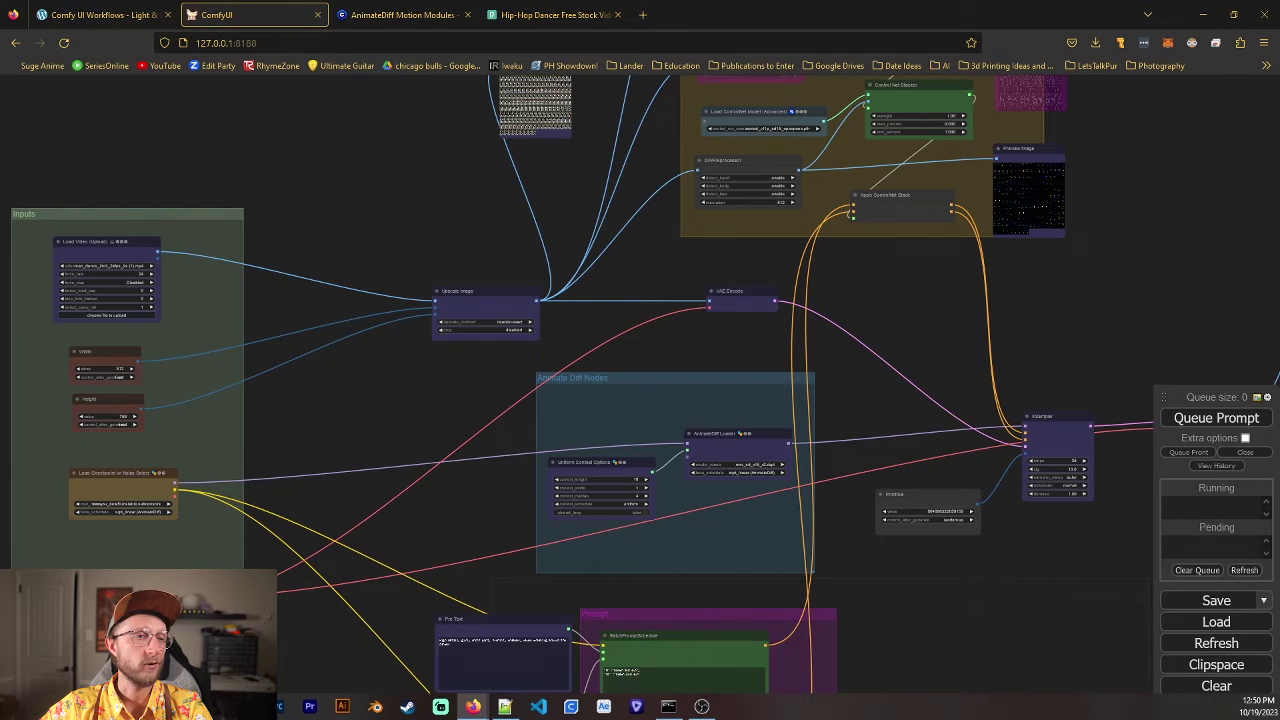
drag(0, 380, 402, 380)
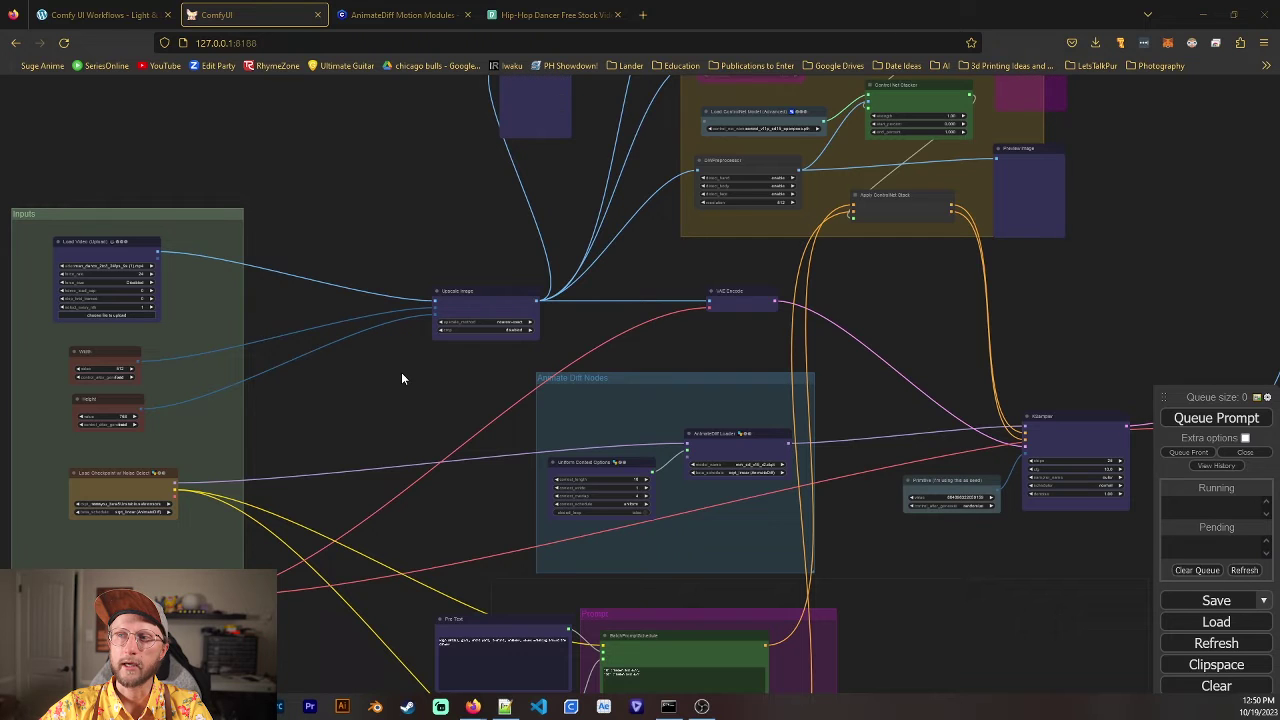
drag(580, 266, 482, 378)
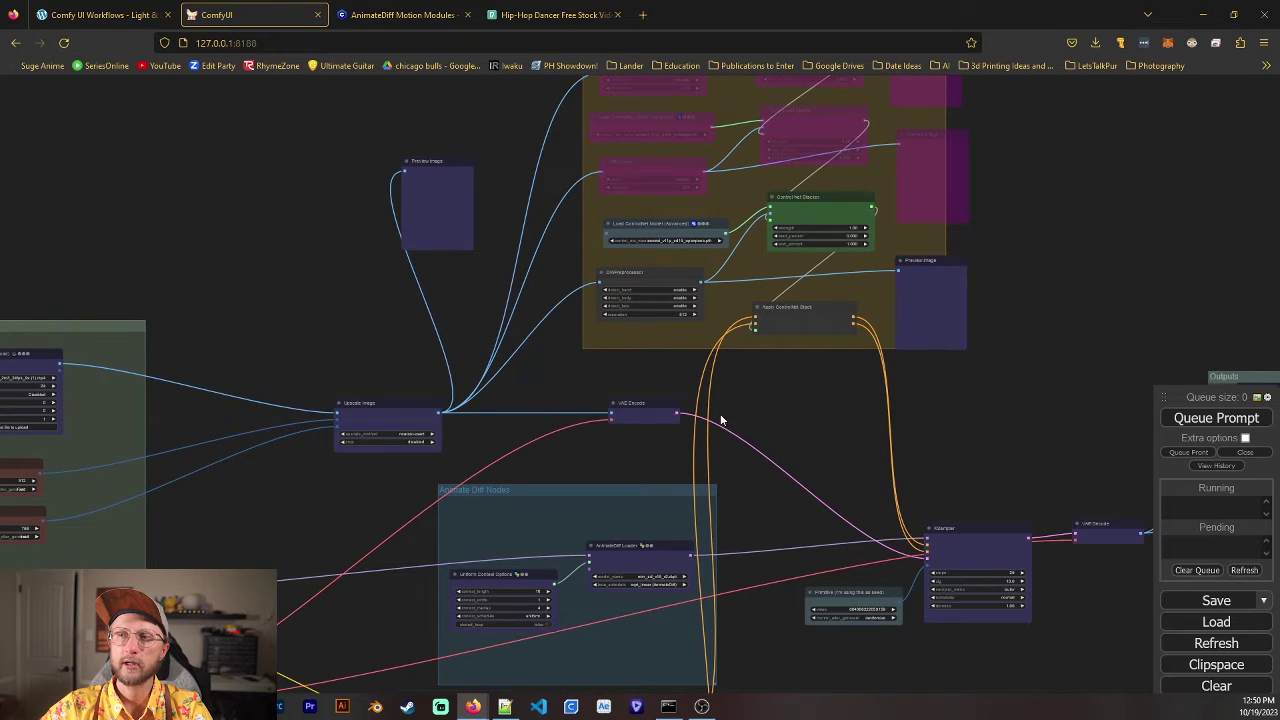
drag(720, 420, 608, 350)
drag(285, 322, 587, 310)
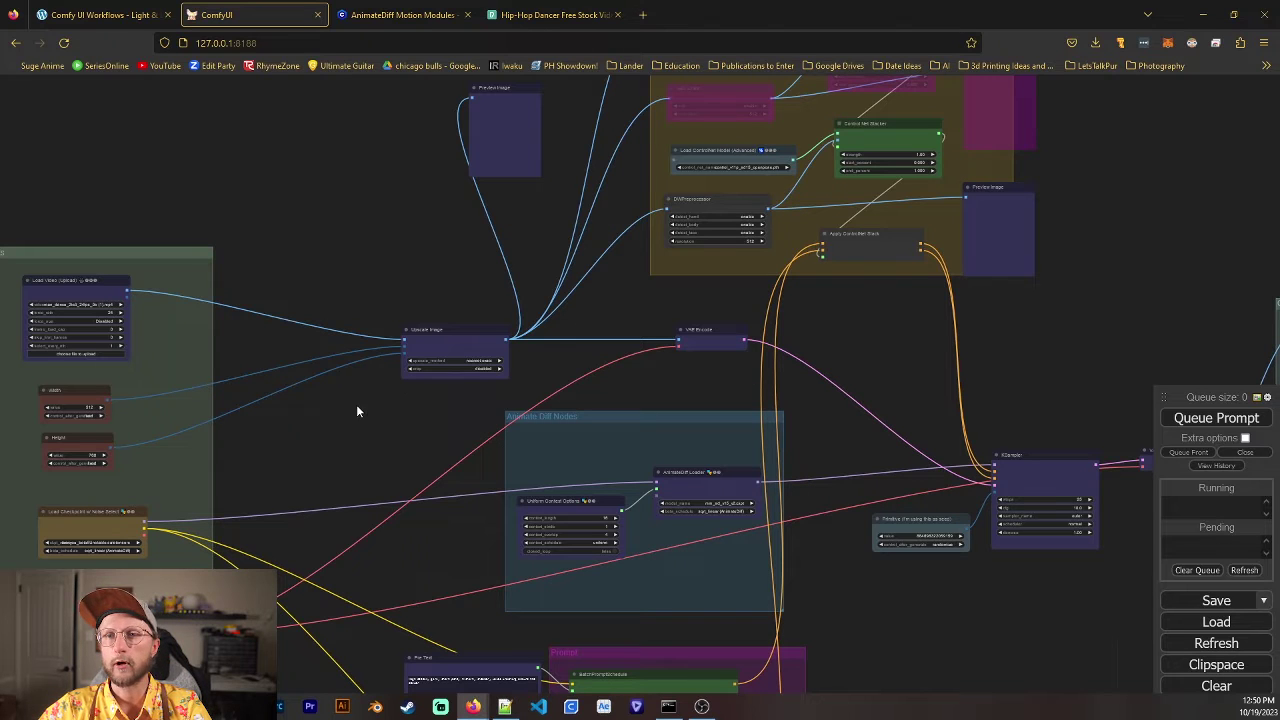
drag(334, 449, 403, 378)
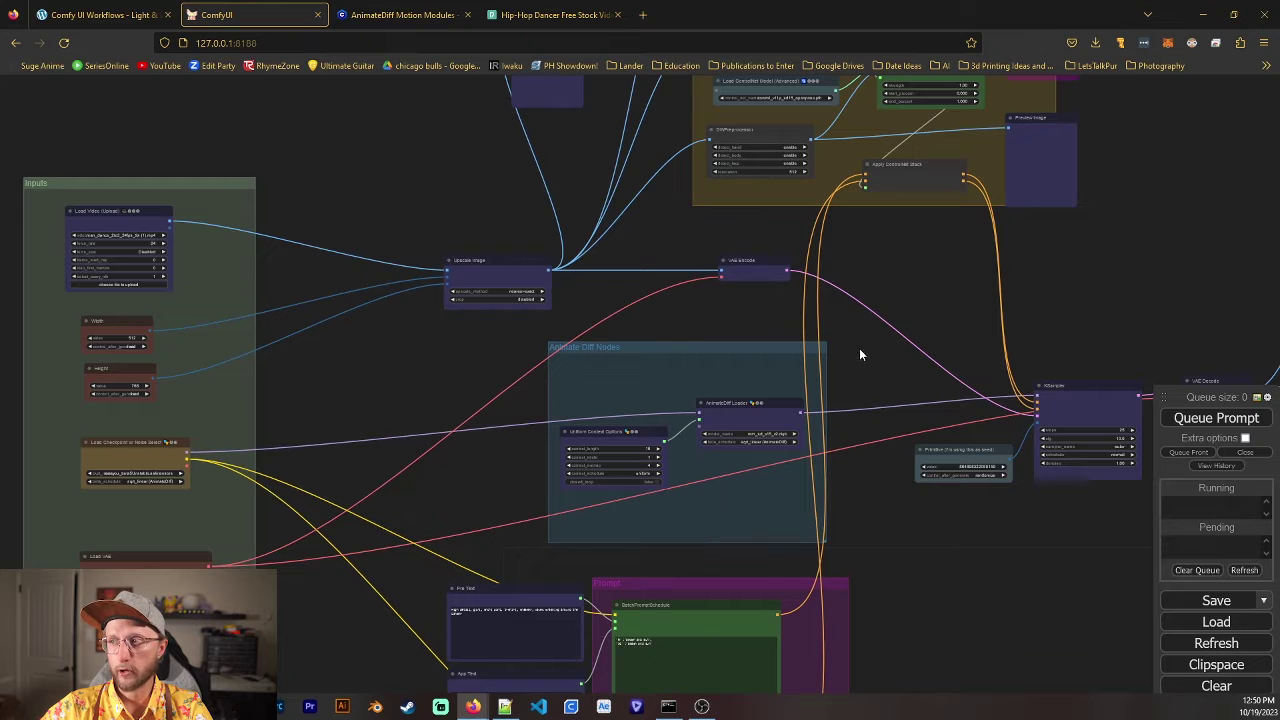
Move the floating queue menu higher on the canvas and check the Manager's missing custom nodes list
drag(1156, 395, 1124, 131)
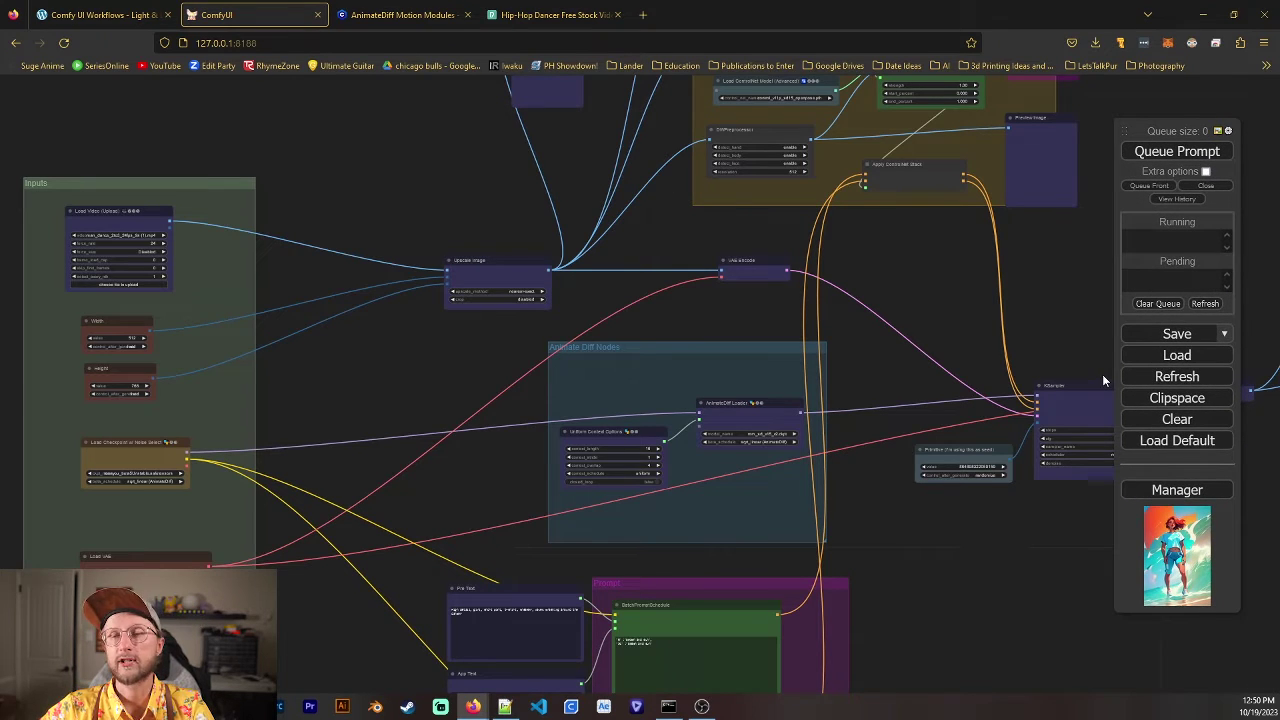
click(1213, 491)
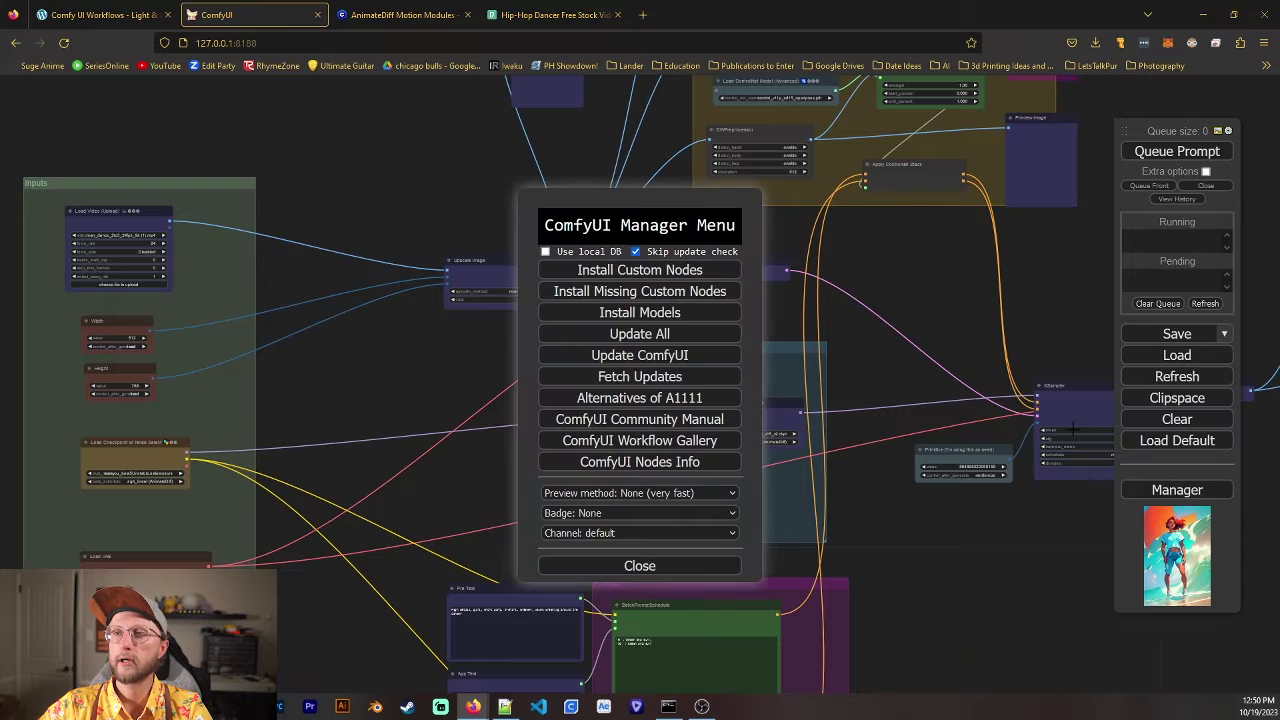
click(680, 295)
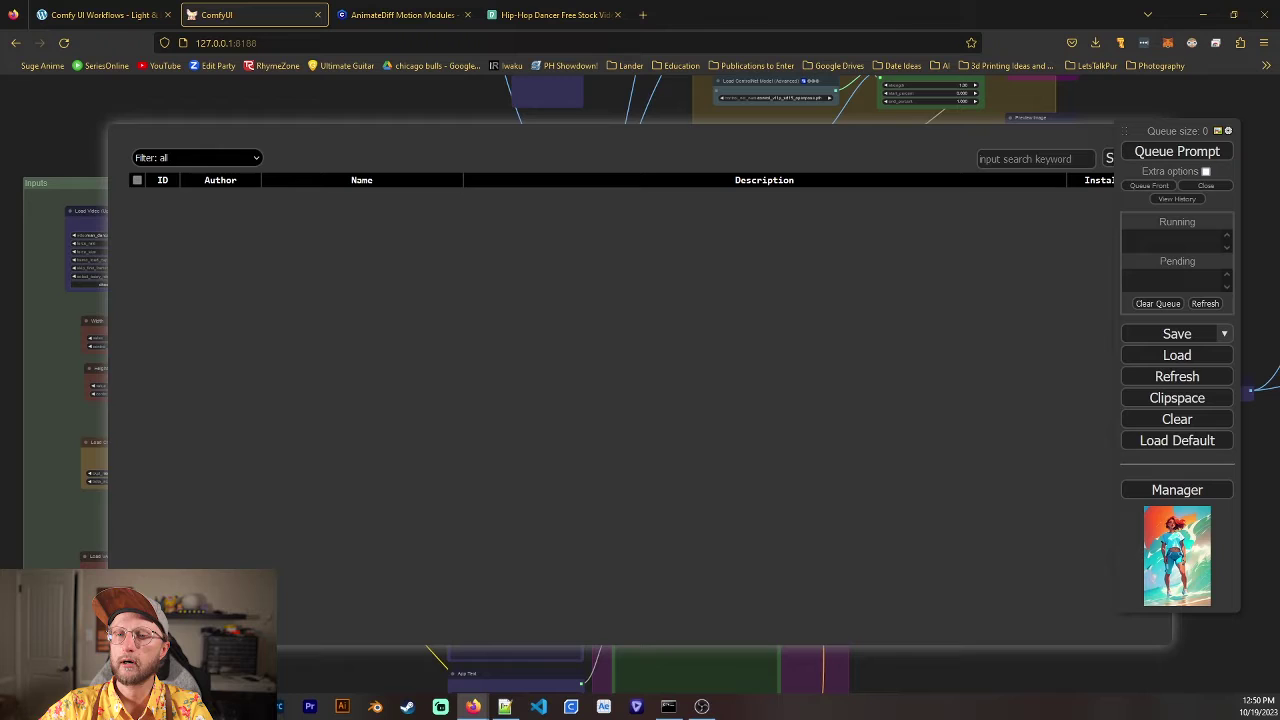
key(Escape)
click(667, 568)
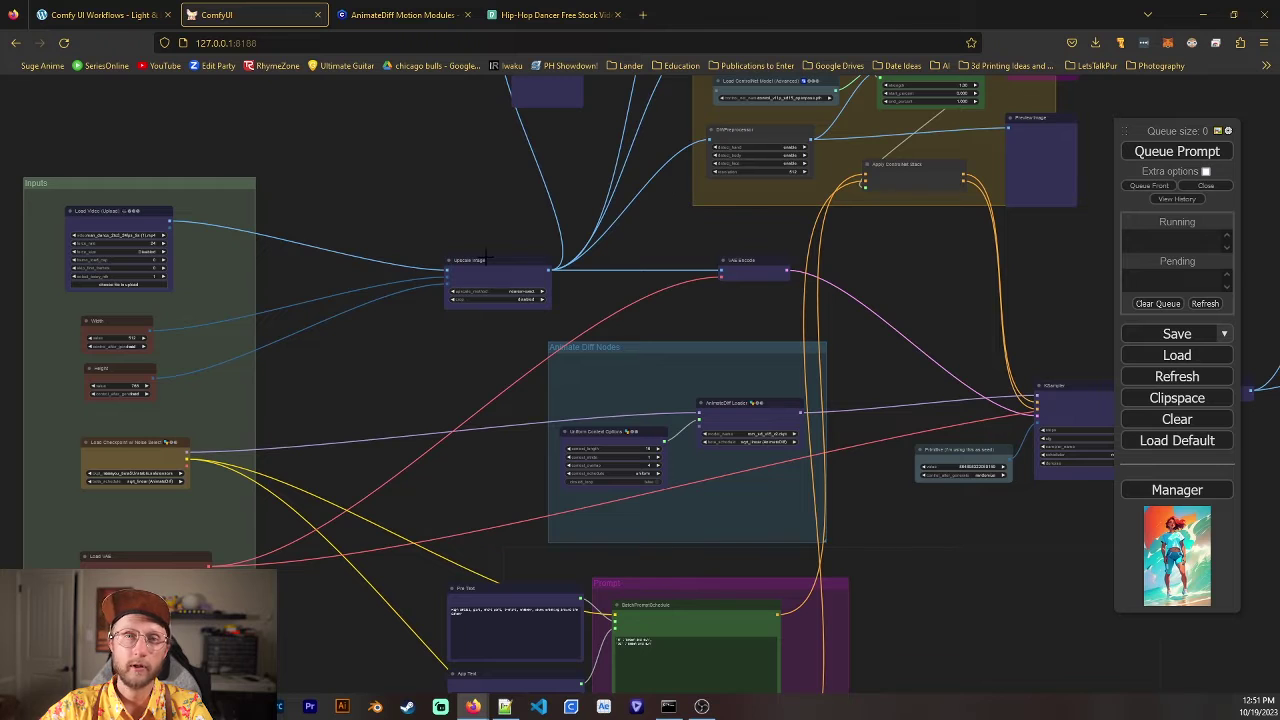
Show the AnimateDiff Motion Modules page on Civitai and browse File Explorer to the models folder inside custom_nodes\ComfyUI-AnimateDiff-Evolved
click(400, 15)
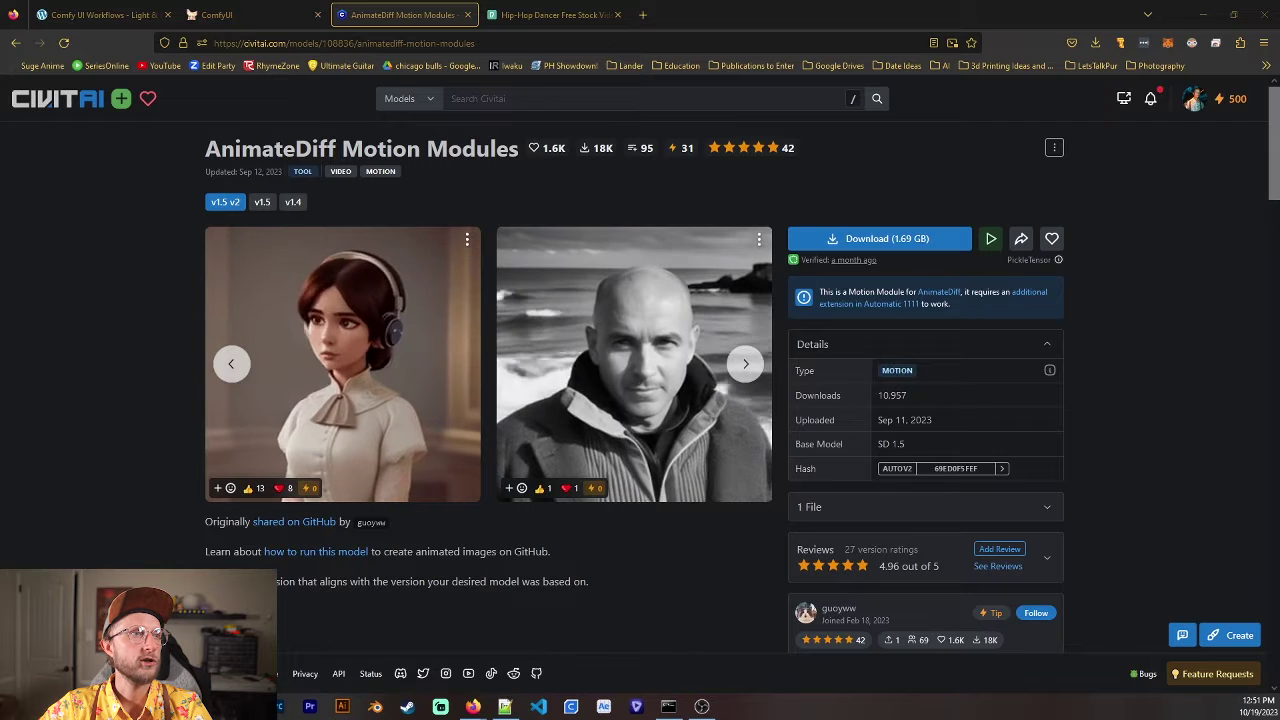
drag(0, 197, 397, 122)
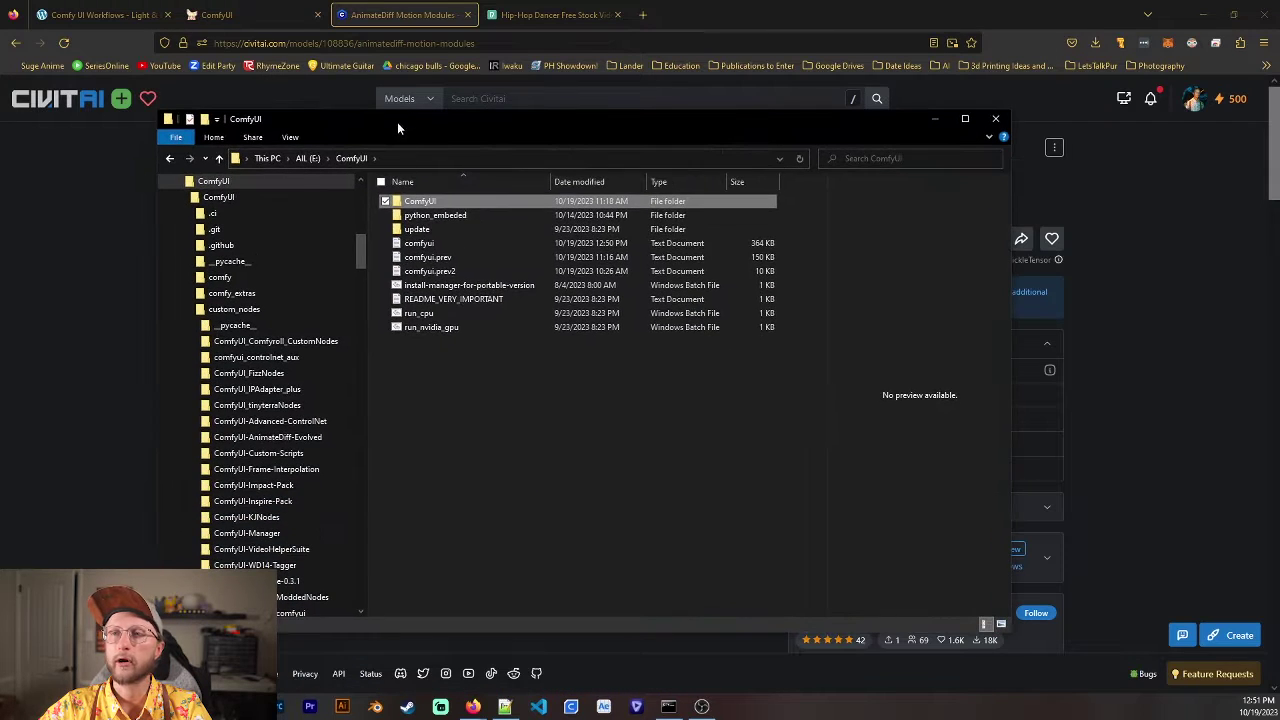
double_click(422, 204)
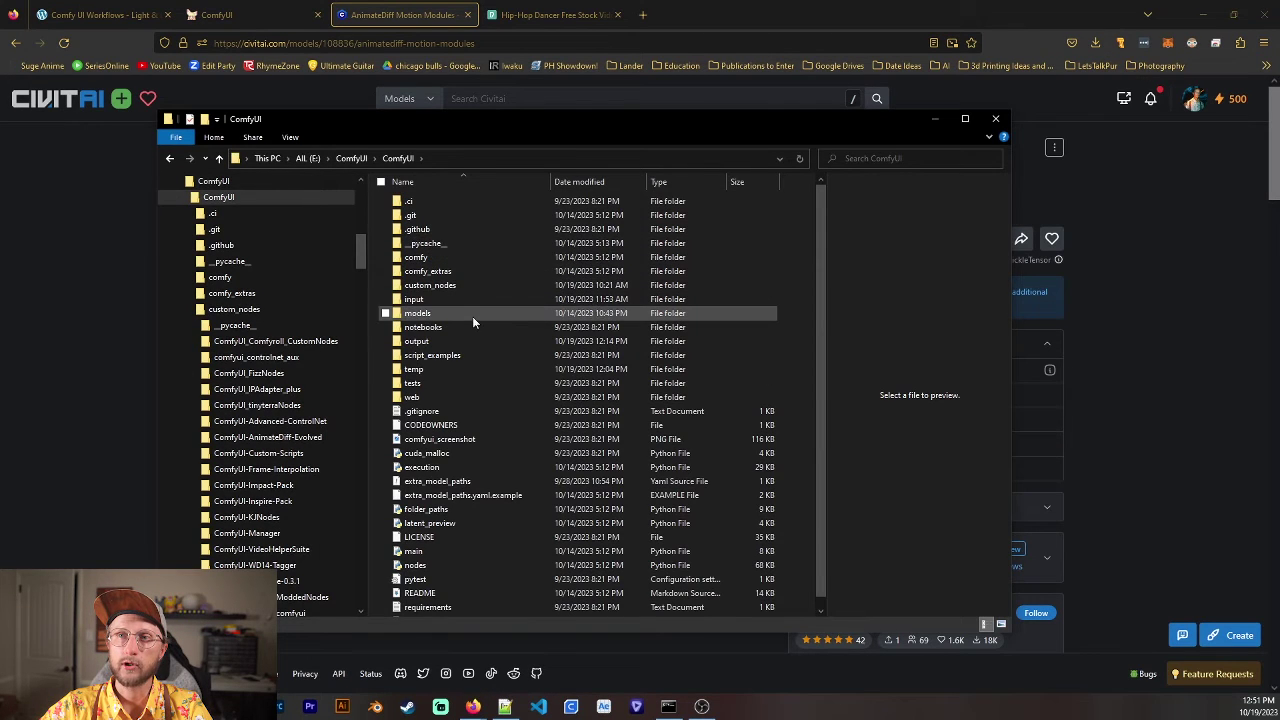
double_click(435, 285)
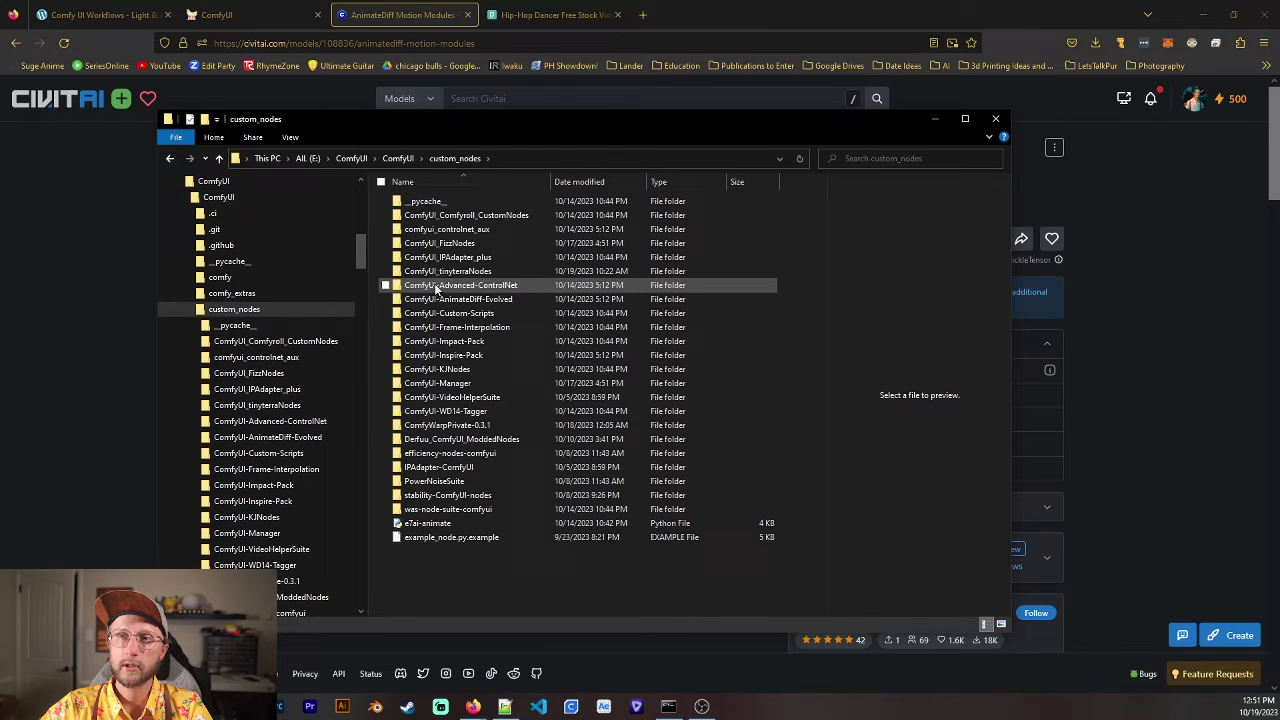
double_click(500, 300)
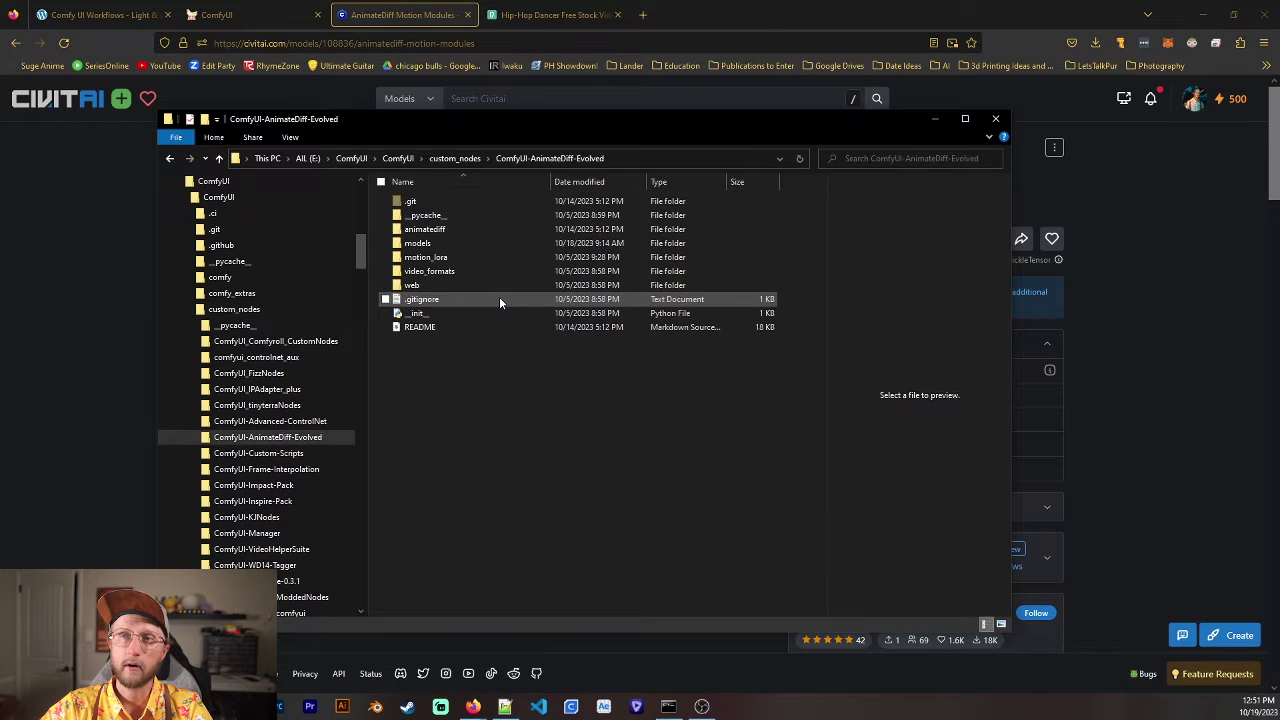
double_click(472, 241)
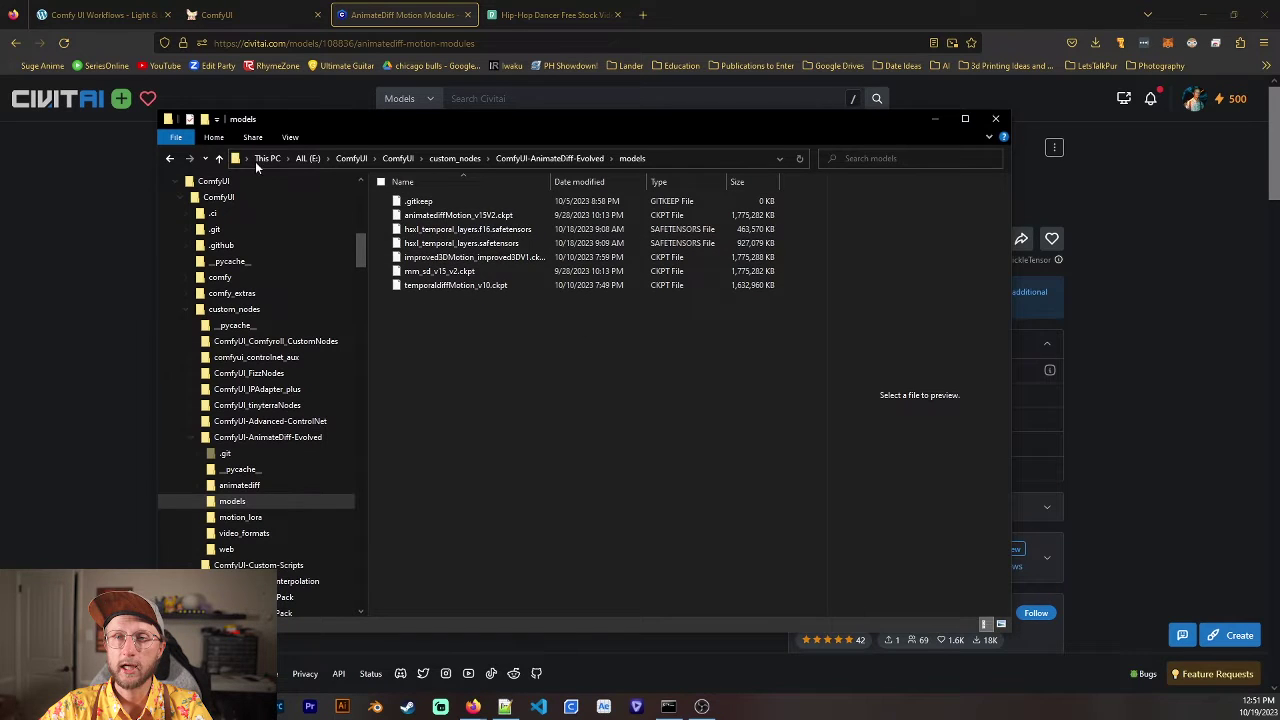
click(221, 159)
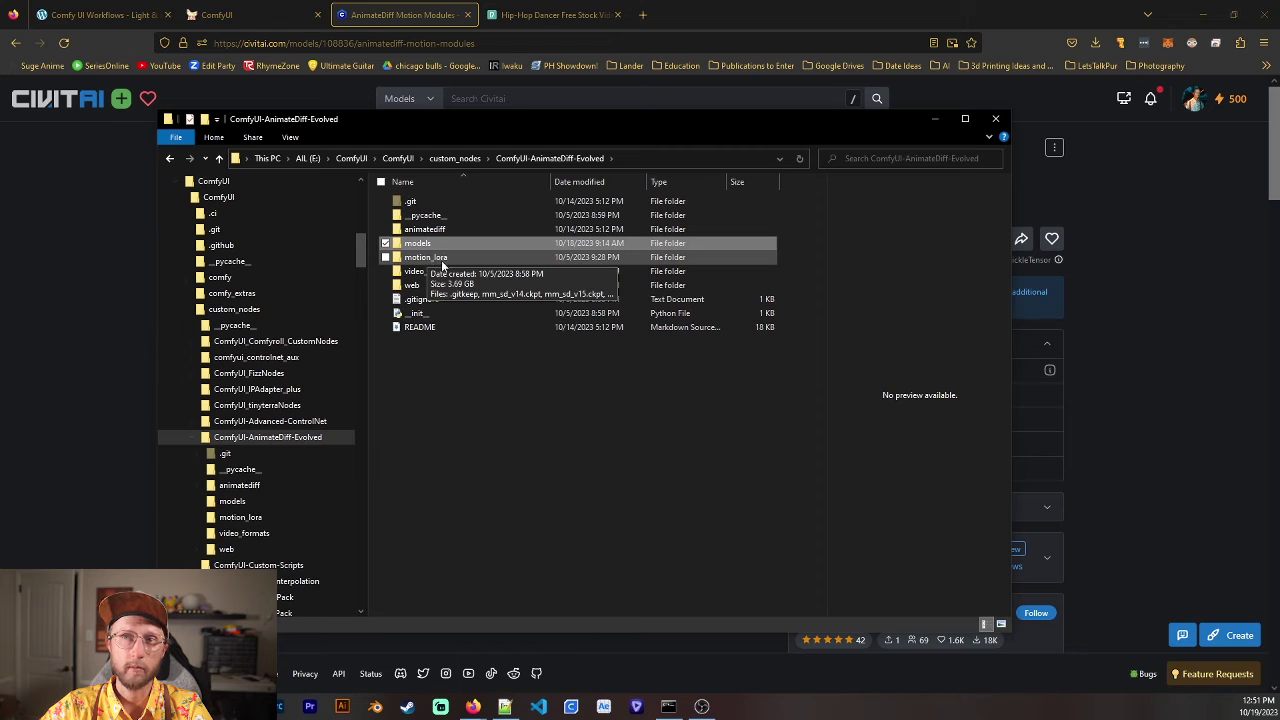
double_click(416, 245)
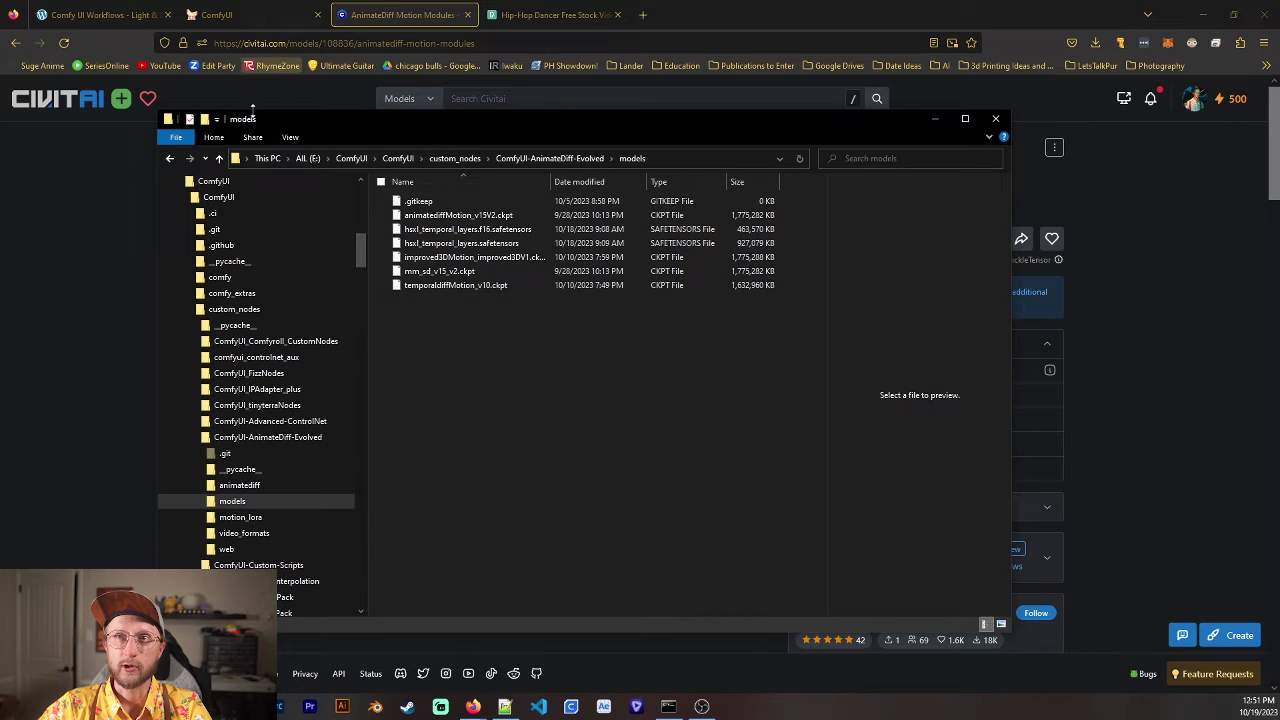
Return briefly to the ComfyUI workflow and view the Hip-Hop Dancer stock video page on Pexels
click(262, 14)
drag(375, 213, 562, 291)
scroll(474, 236, up, 5)
scroll(545, 288, up, 1)
click(555, 14)
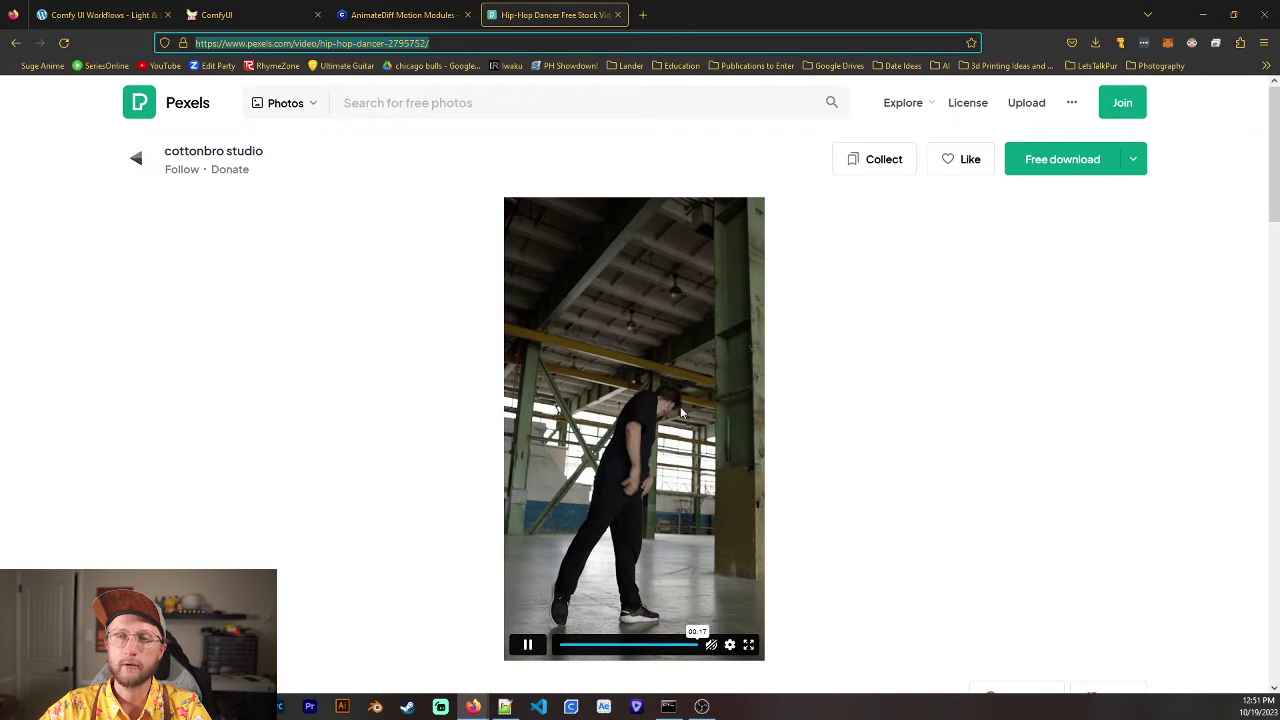
Go back to ComfyUI and examine the Load Video, Width and Height nodes and how they feed the Upscale Image node
click(244, 20)
drag(666, 396, 822, 362)
scroll(706, 378, up, 1)
scroll(754, 392, up, 3)
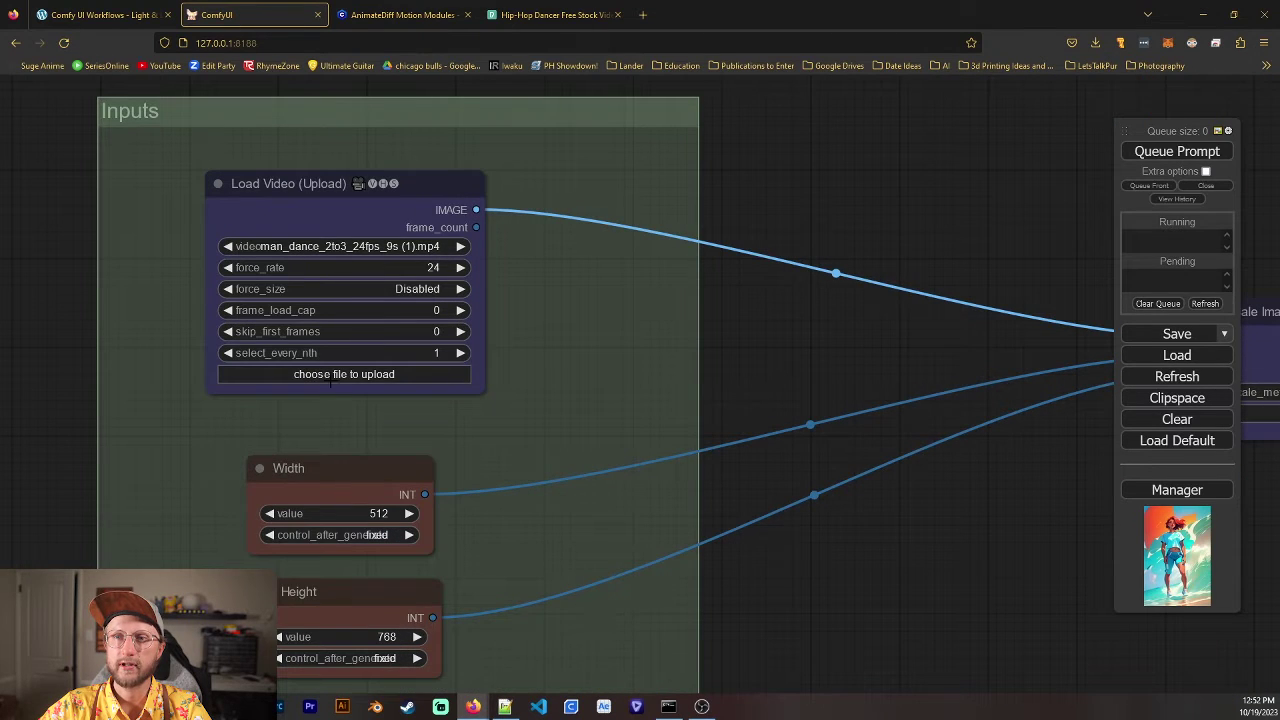
scroll(782, 397, down, 5)
scroll(707, 343, up, 3)
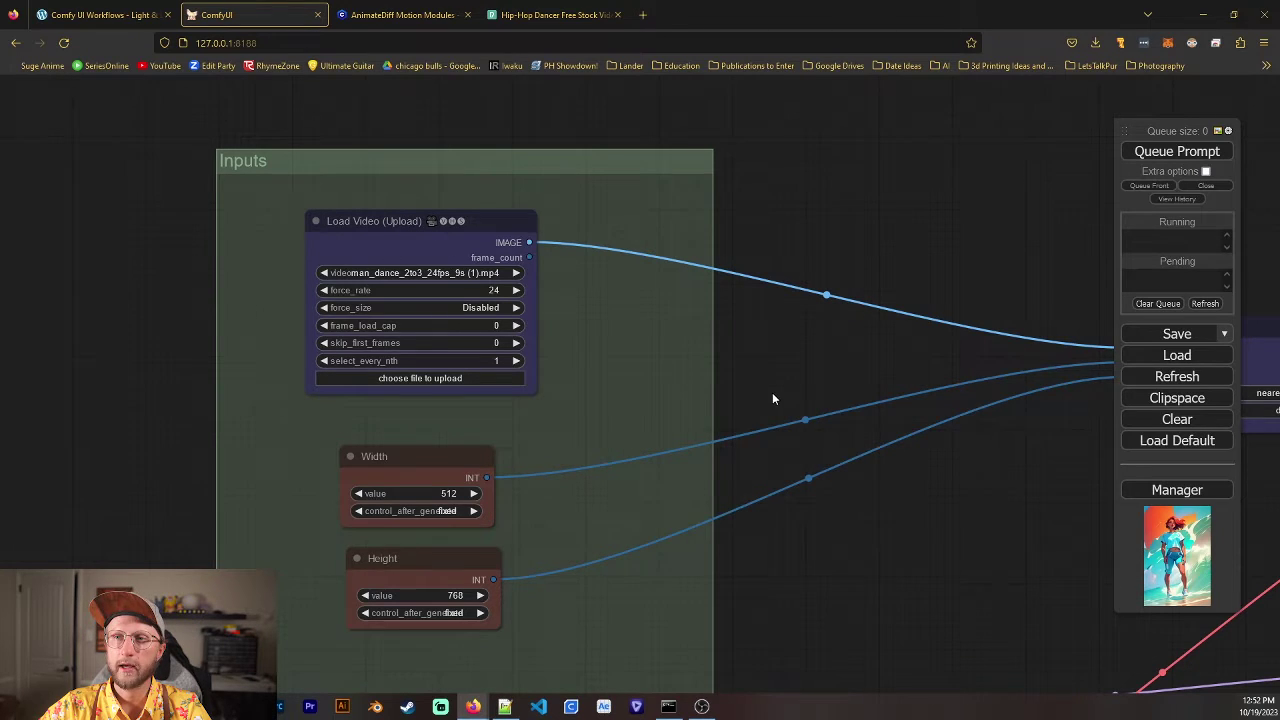
drag(772, 392, 770, 313)
drag(833, 426, 788, 391)
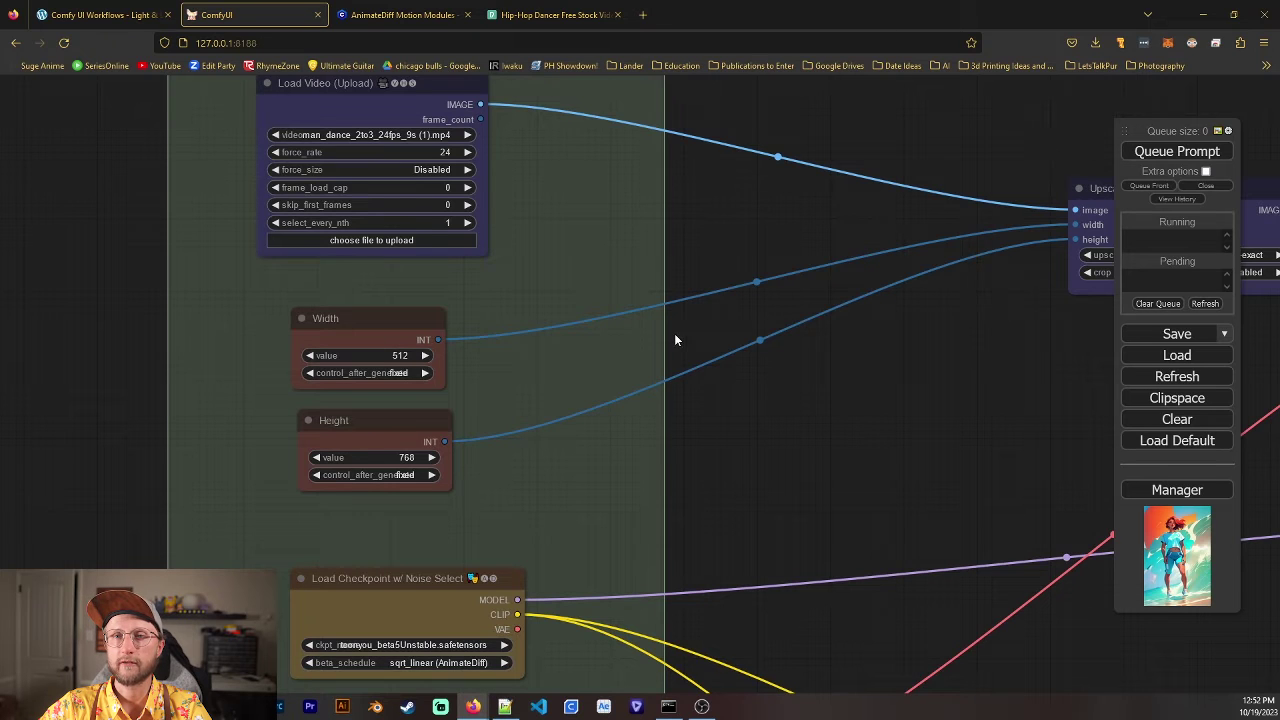
drag(757, 323, 737, 366)
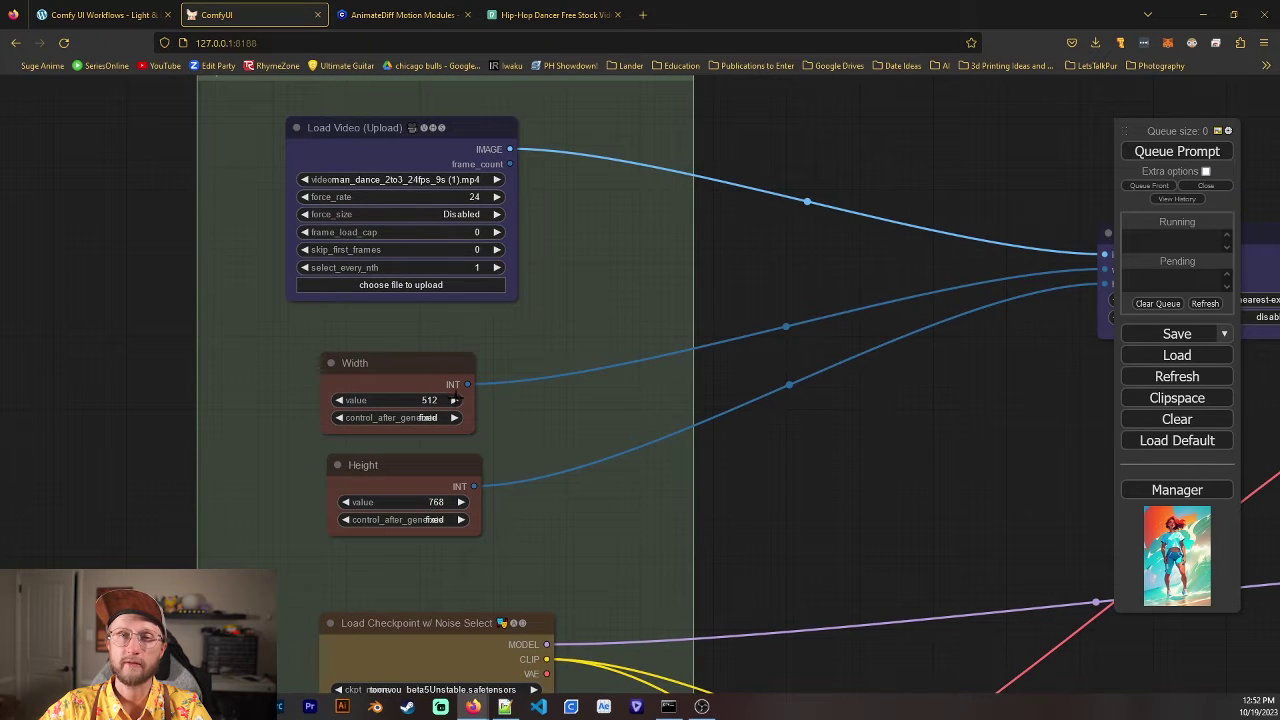
drag(845, 334, 459, 380)
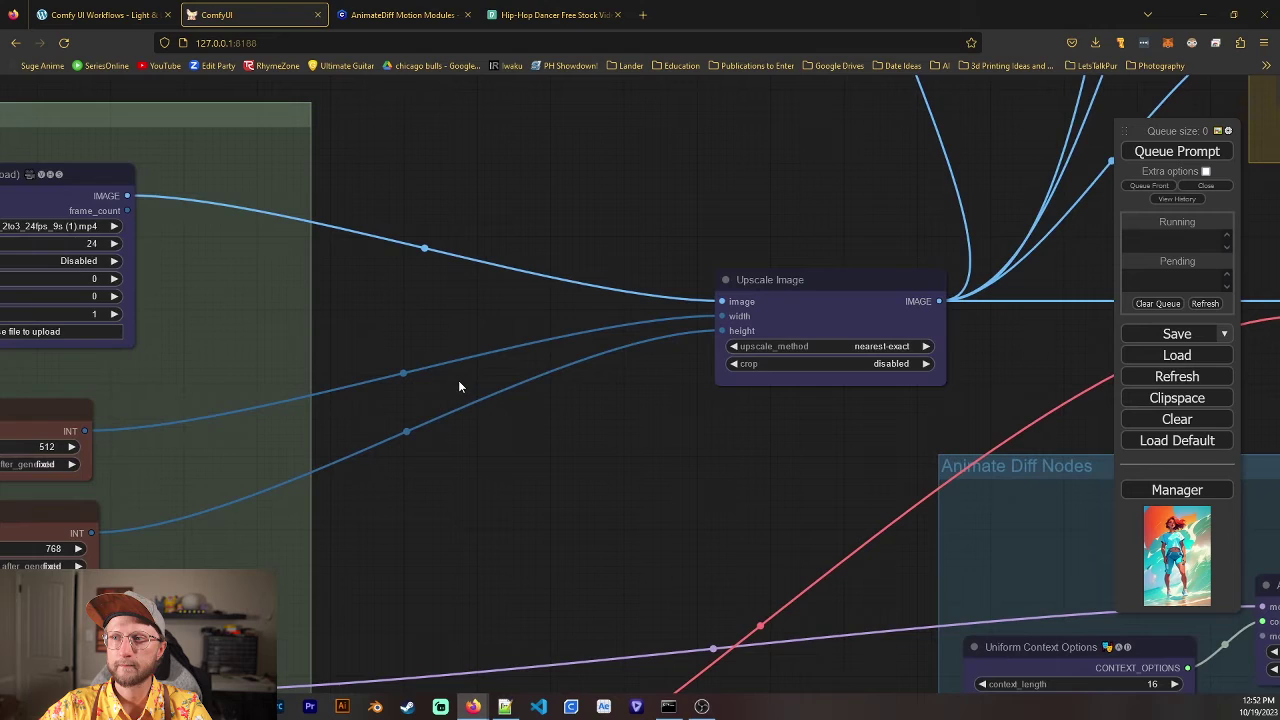
drag(602, 428, 373, 526)
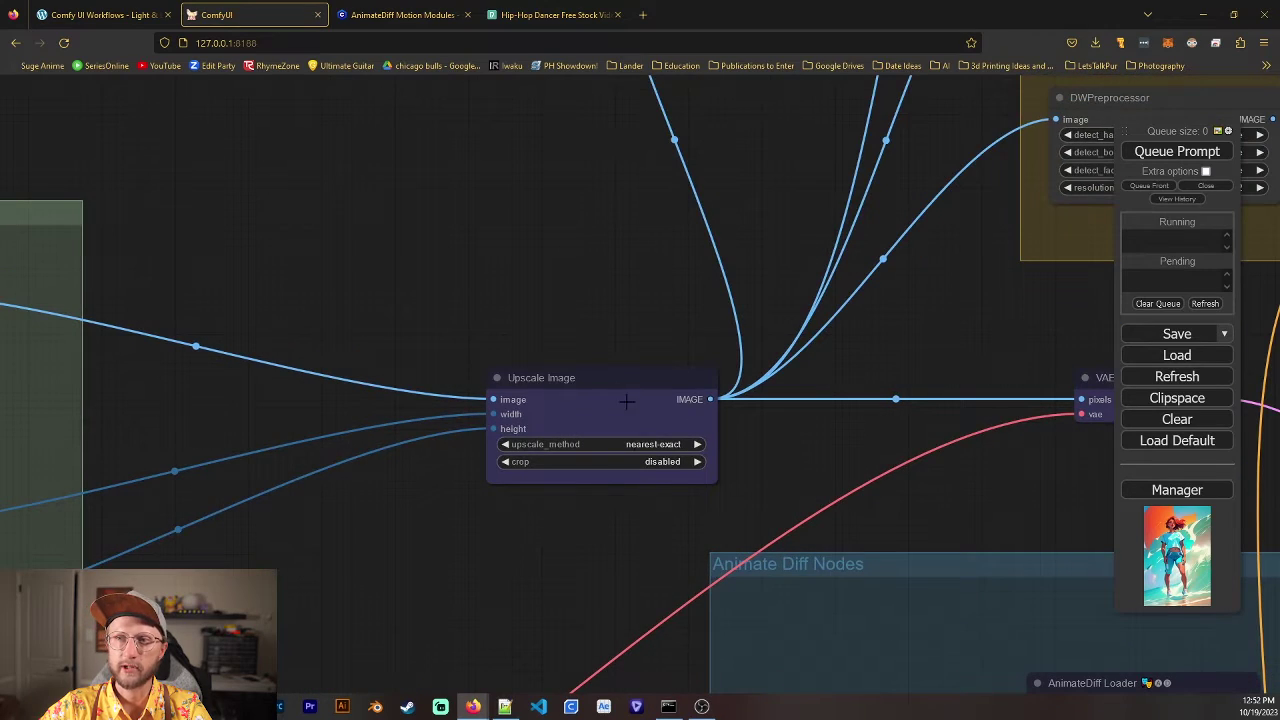
scroll(515, 243, down, 3)
drag(515, 243, 249, 455)
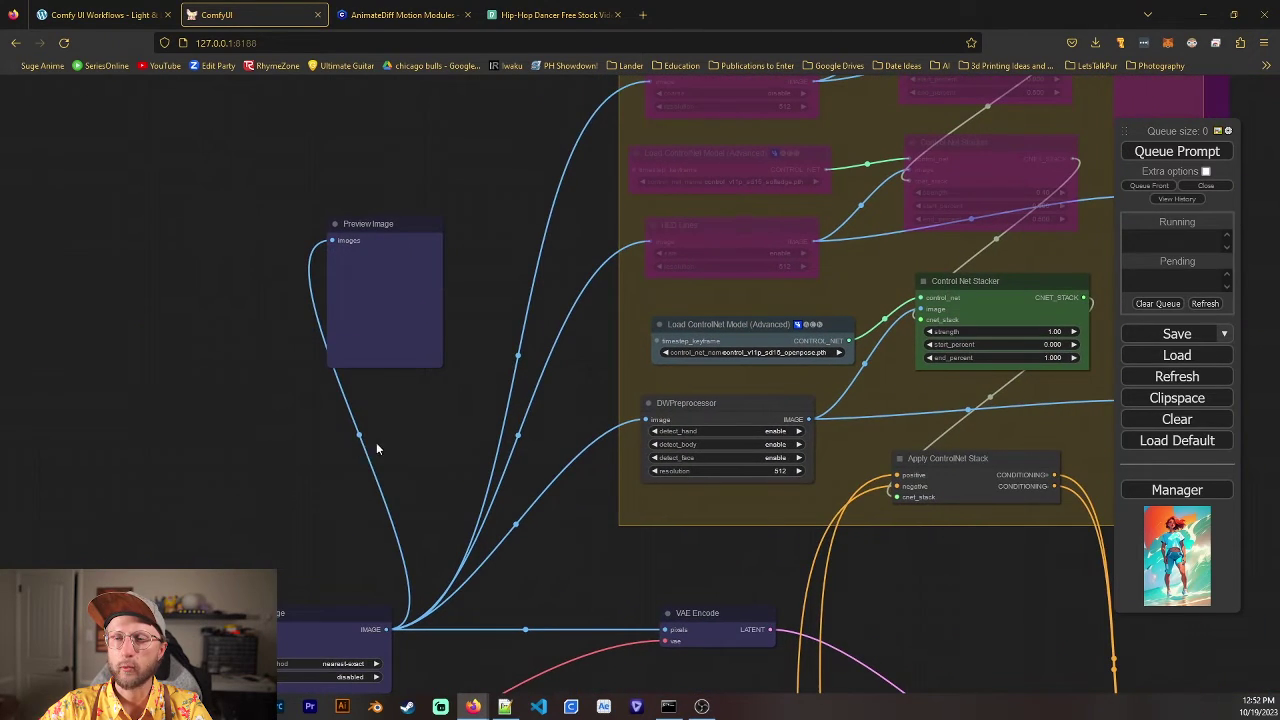
Set frame_load_cap to 20 in the Load Video (Upload) node
drag(387, 436, 858, 341)
drag(376, 464, 673, 339)
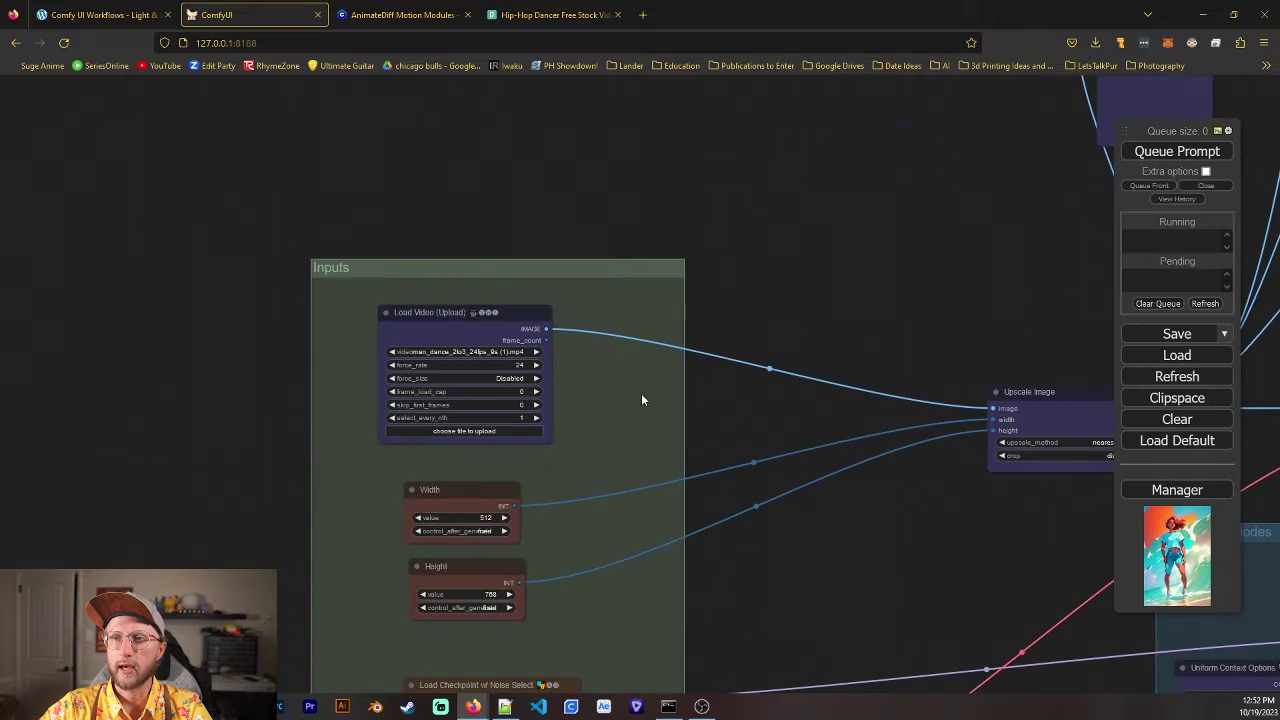
scroll(641, 393, up, 4)
scroll(660, 407, up, 2)
drag(553, 414, 653, 414)
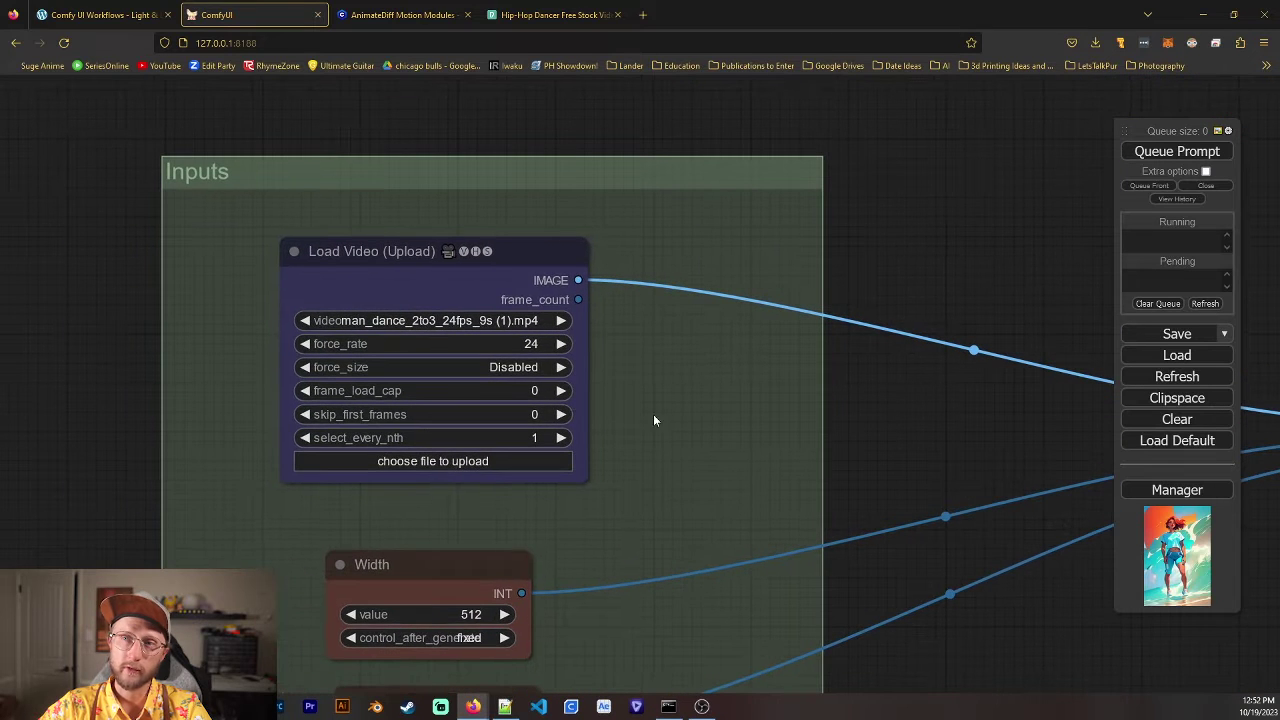
click(532, 393)
text(20)
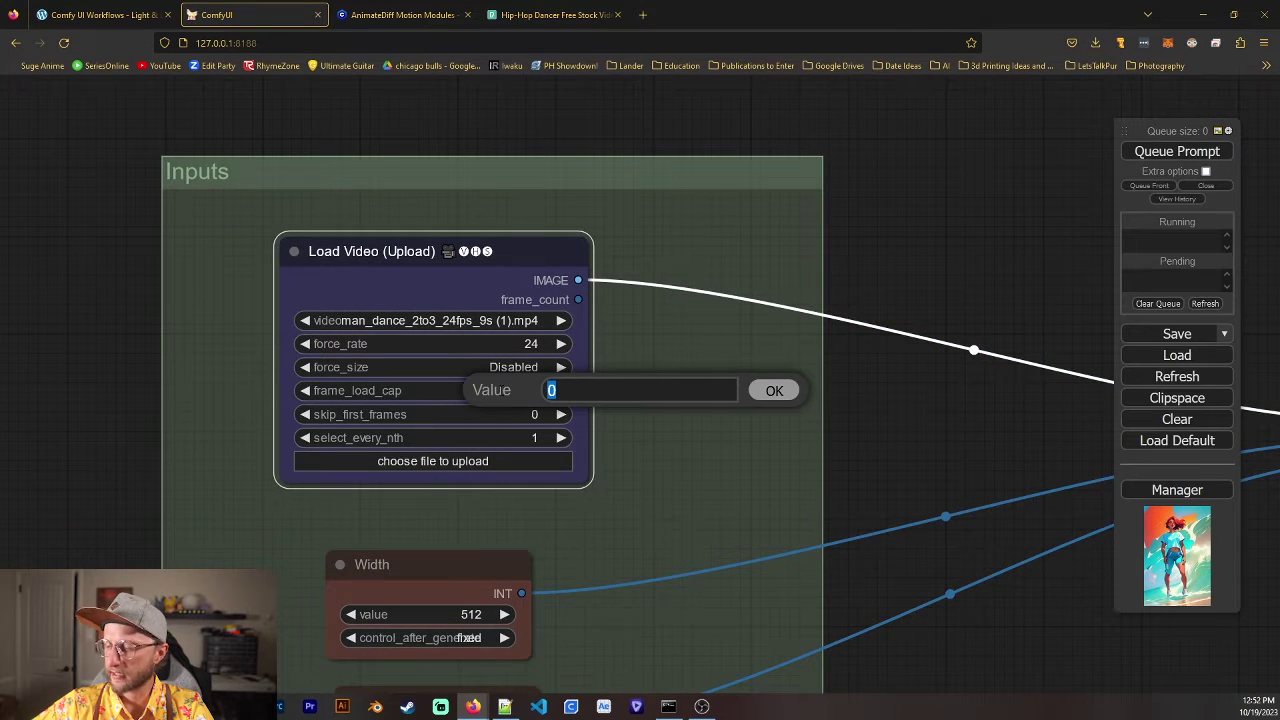
click(775, 391)
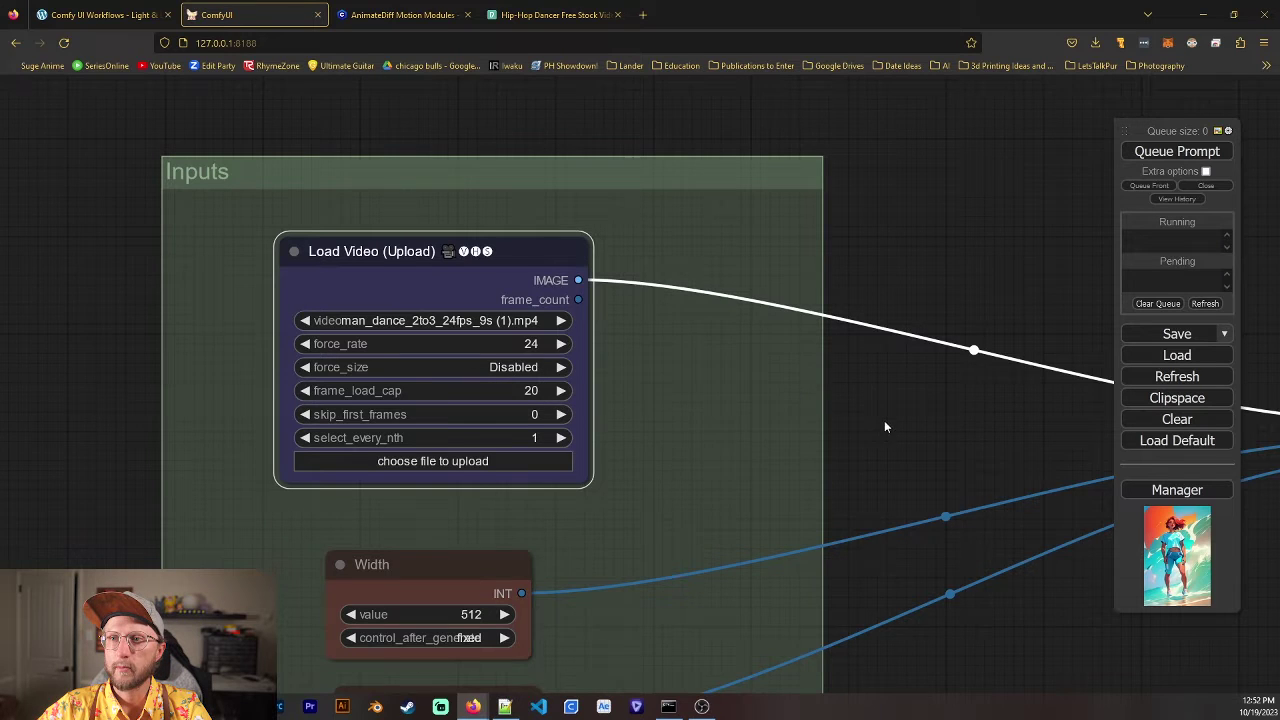
drag(868, 409, 866, 429)
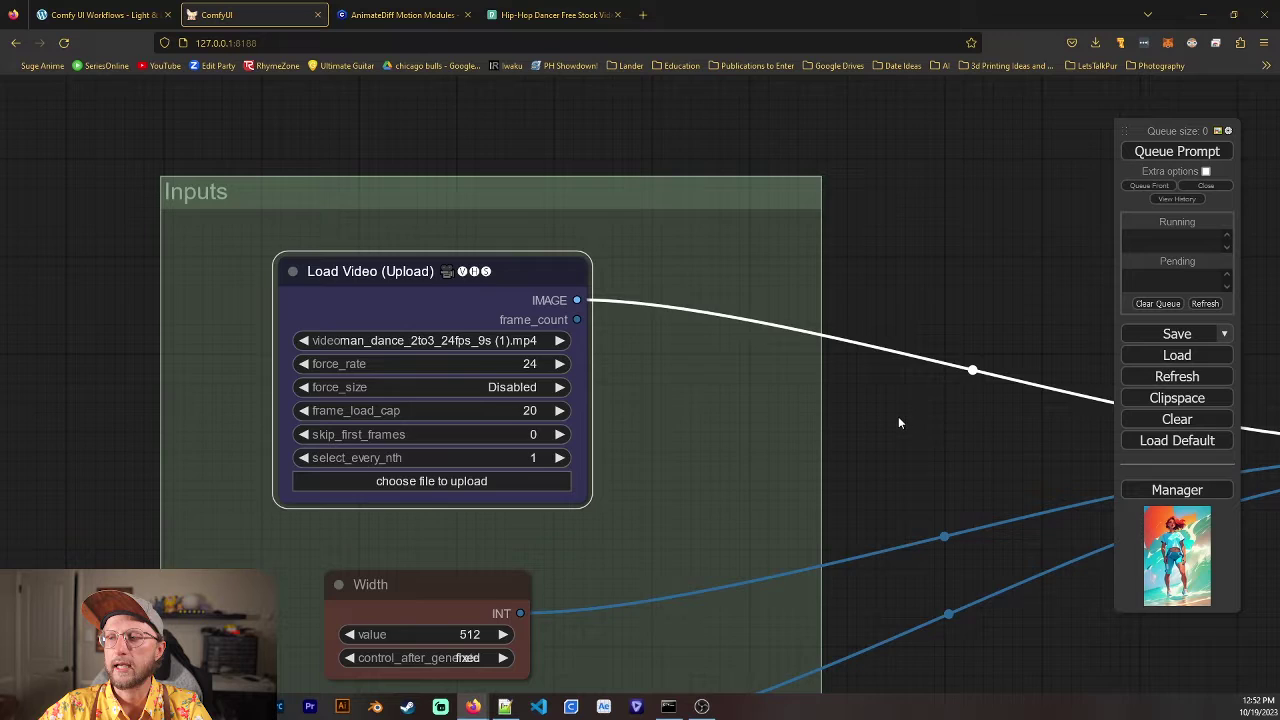
drag(900, 423, 925, 417)
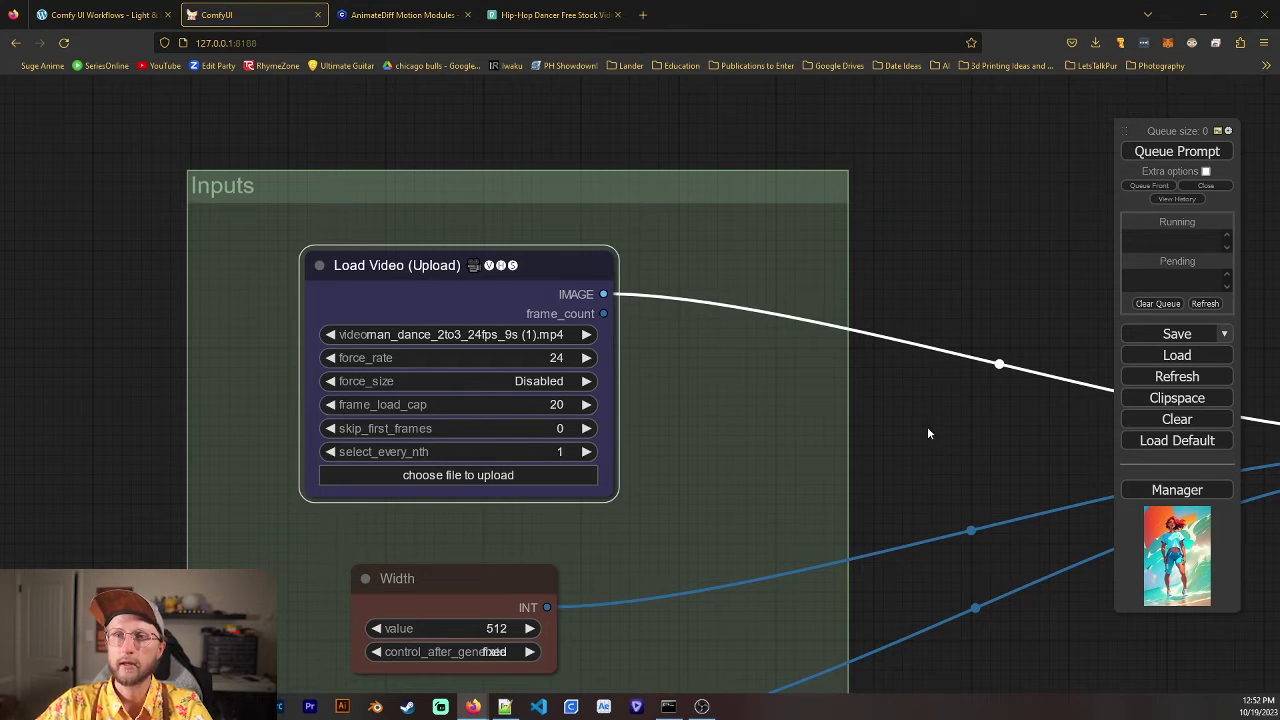
Follow the Upscale Image output to the ControlNet group and examine its openpose model, DWPreprocessor and Control Net Stacker nodes
drag(896, 400, 730, 422)
scroll(750, 405, down, 6)
drag(905, 292, 585, 330)
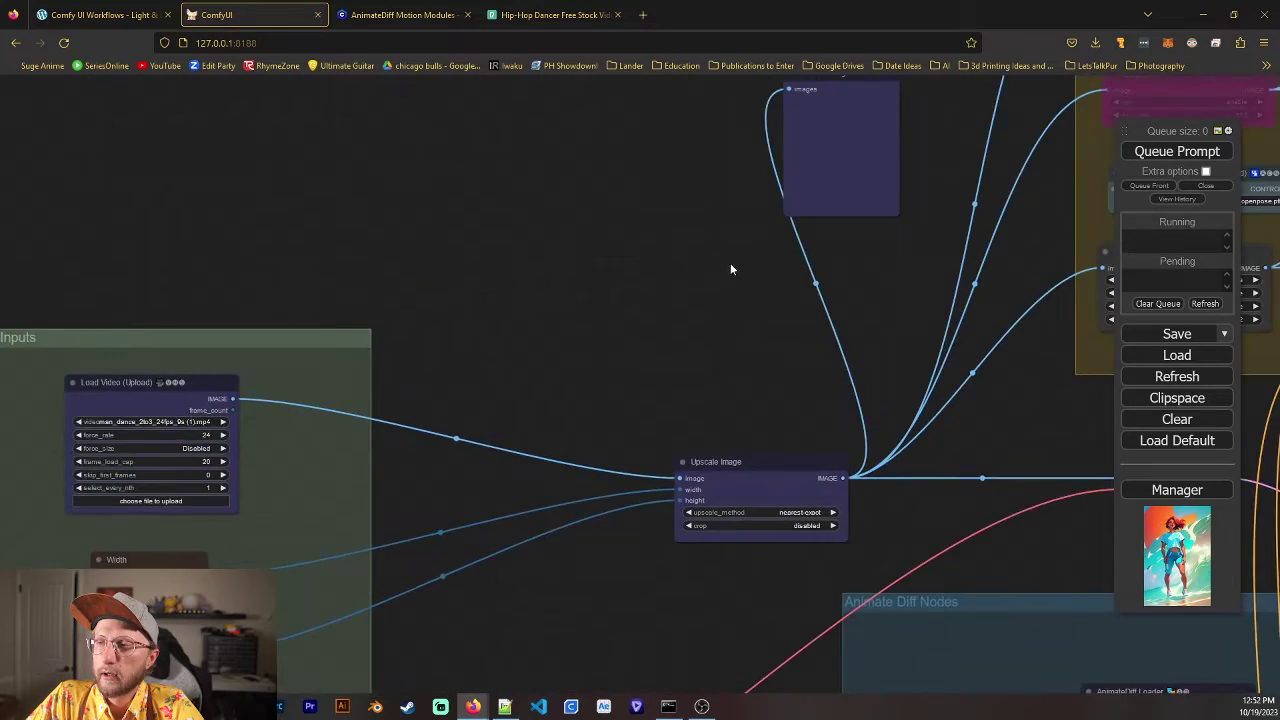
drag(730, 268, 414, 389)
scroll(571, 342, up, 4)
drag(680, 304, 323, 407)
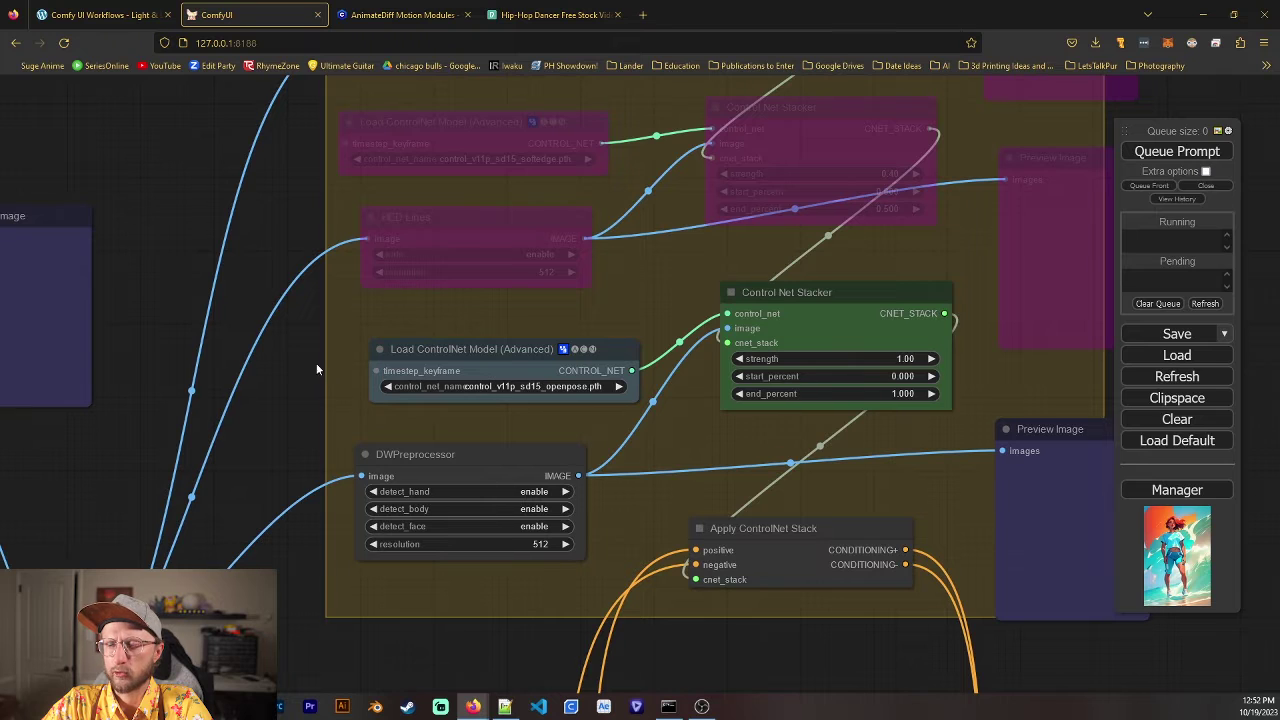
Examine the bypassed lineart and softedge nodes above the openpose nodes in the ControlNet group
drag(316, 369, 264, 365)
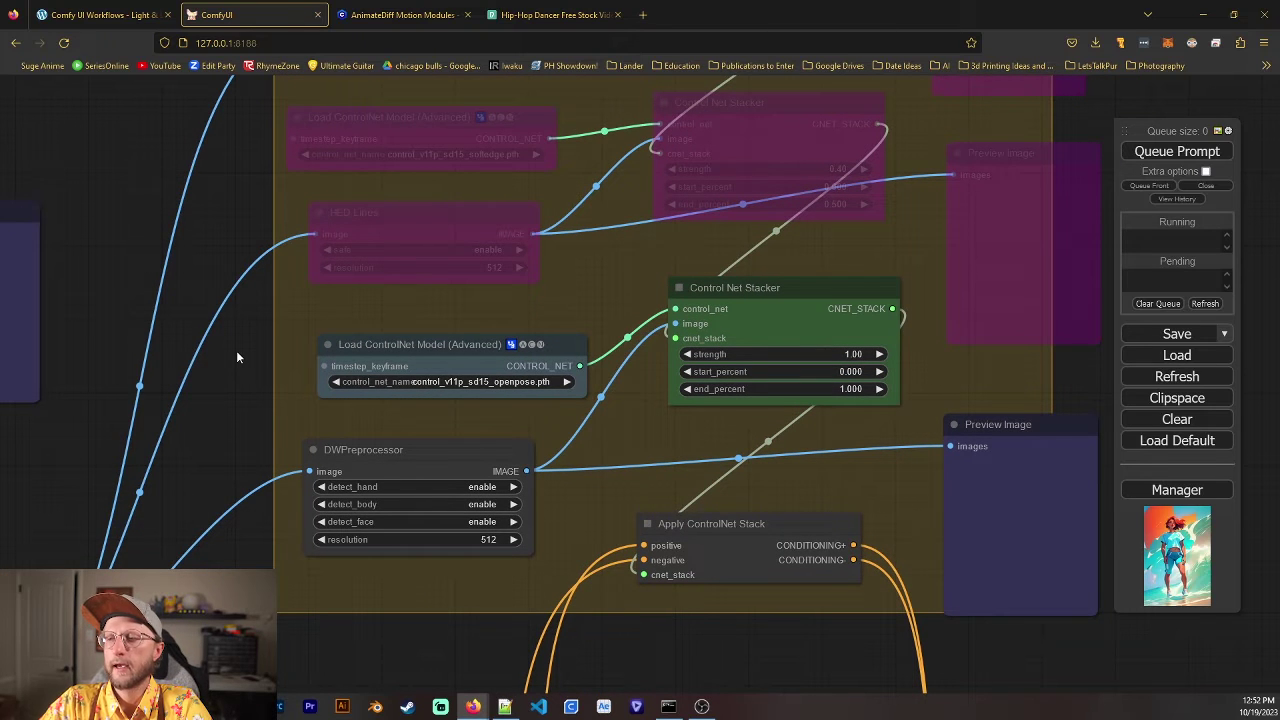
drag(239, 288, 237, 411)
drag(248, 311, 246, 405)
scroll(246, 405, down, 1)
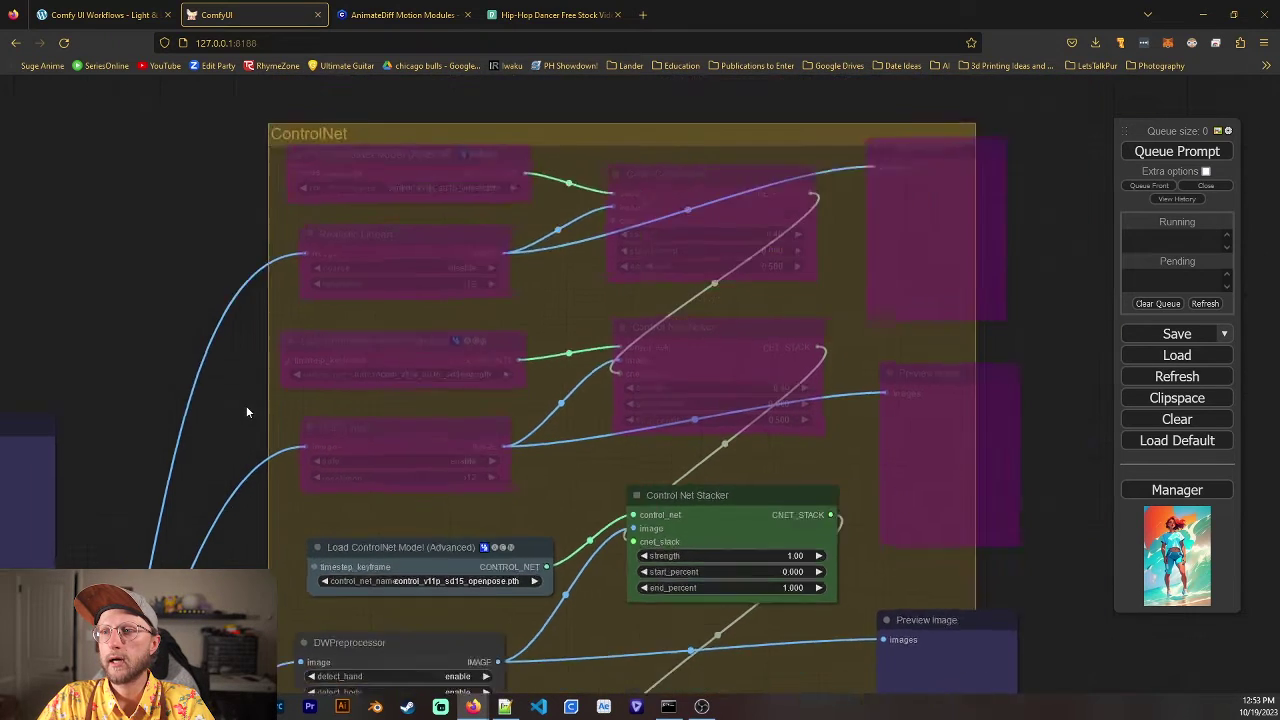
scroll(245, 400, down, 3)
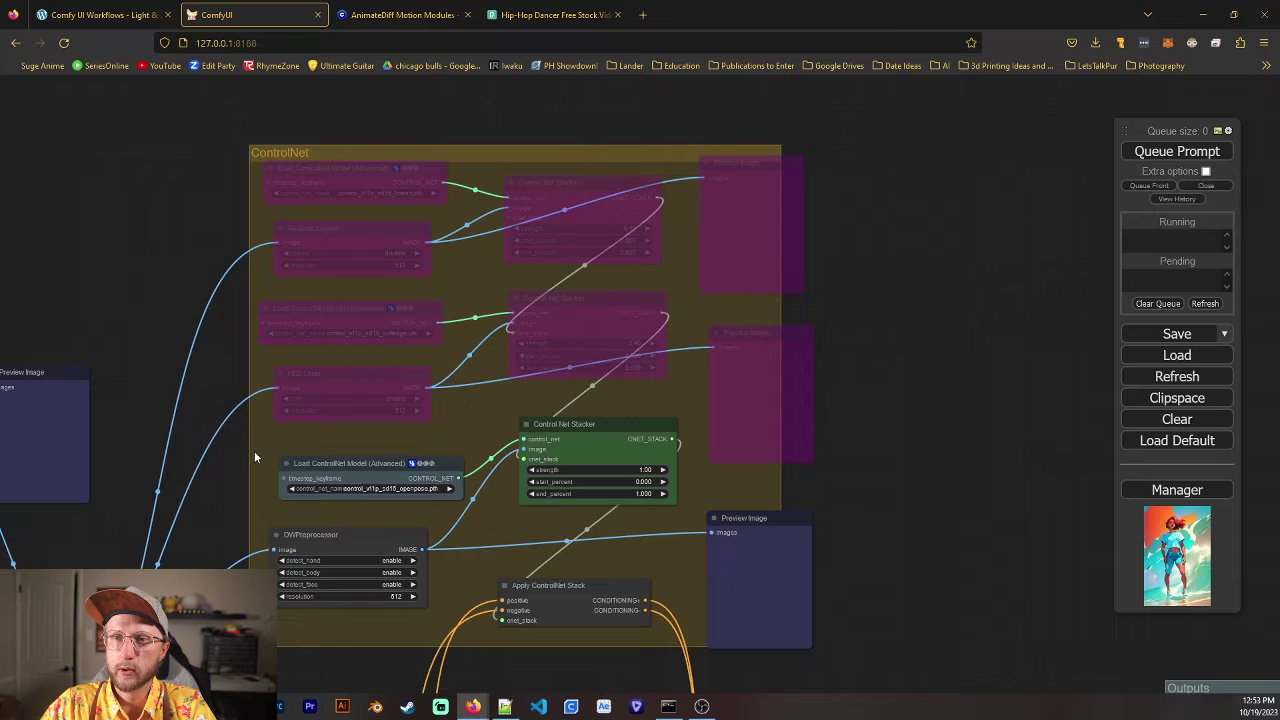
drag(239, 460, 291, 454)
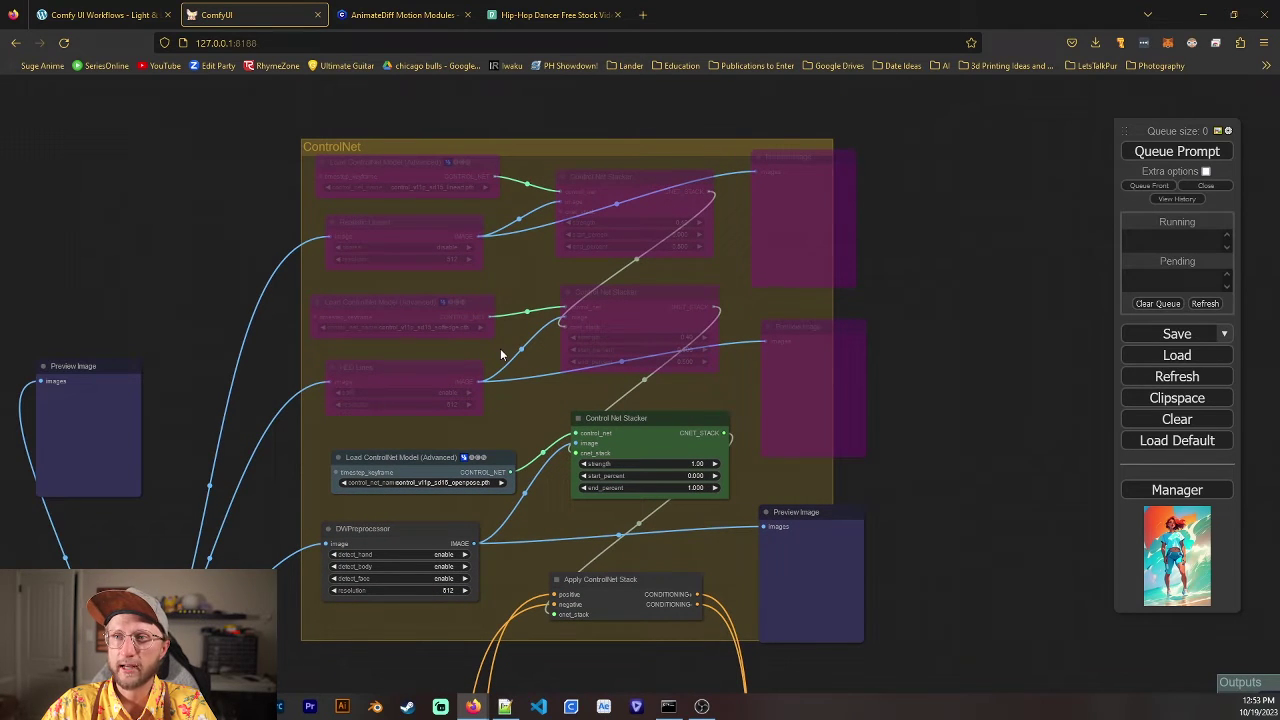
scroll(274, 356, up, 3)
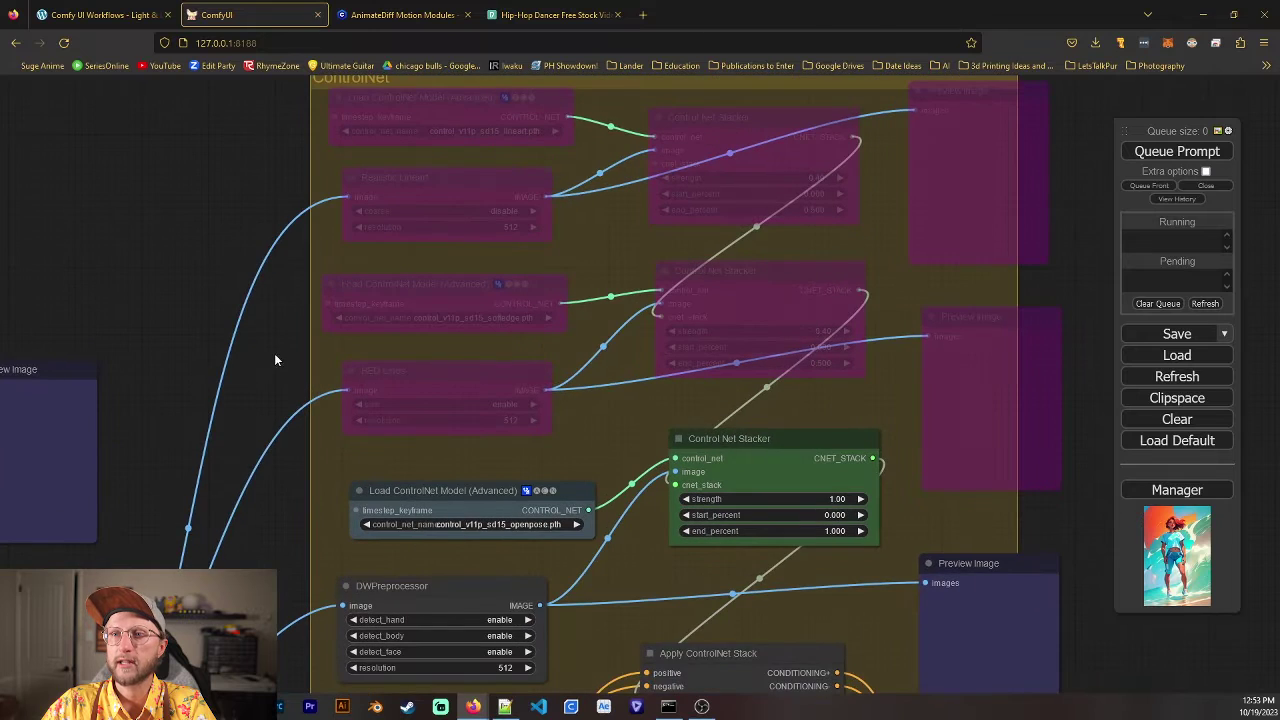
drag(274, 360, 270, 395)
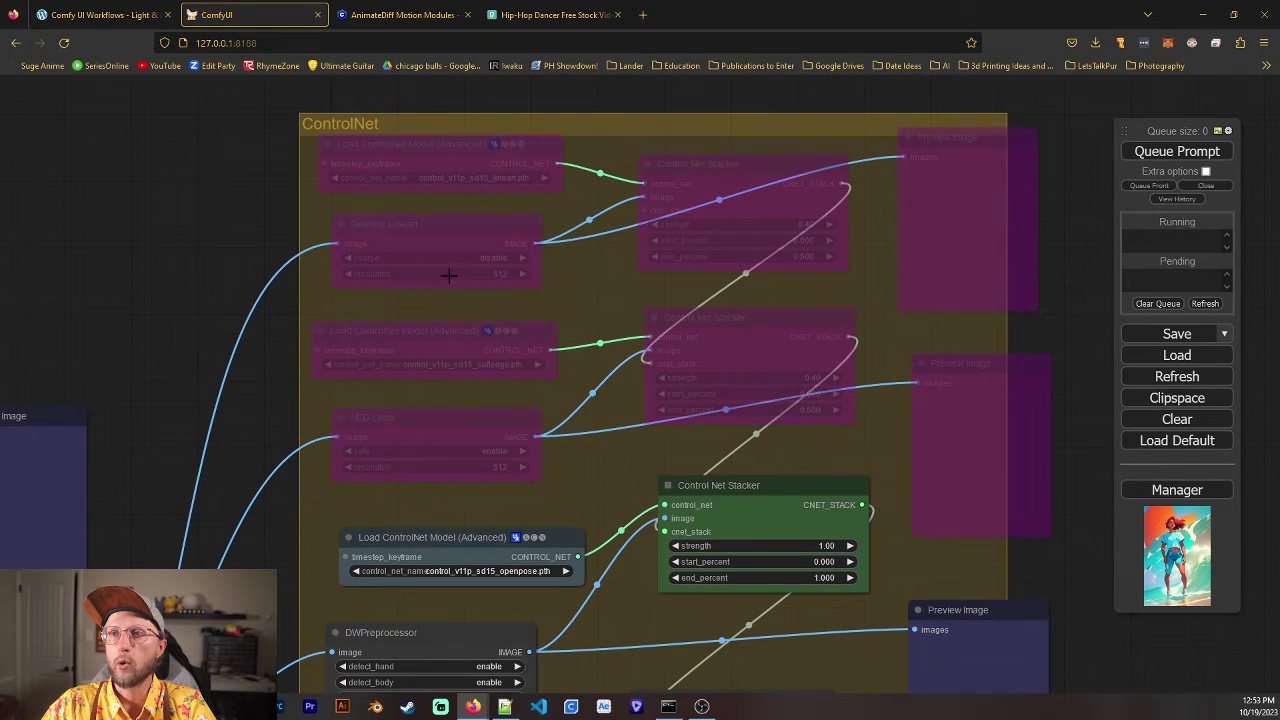
drag(220, 194, 191, 215)
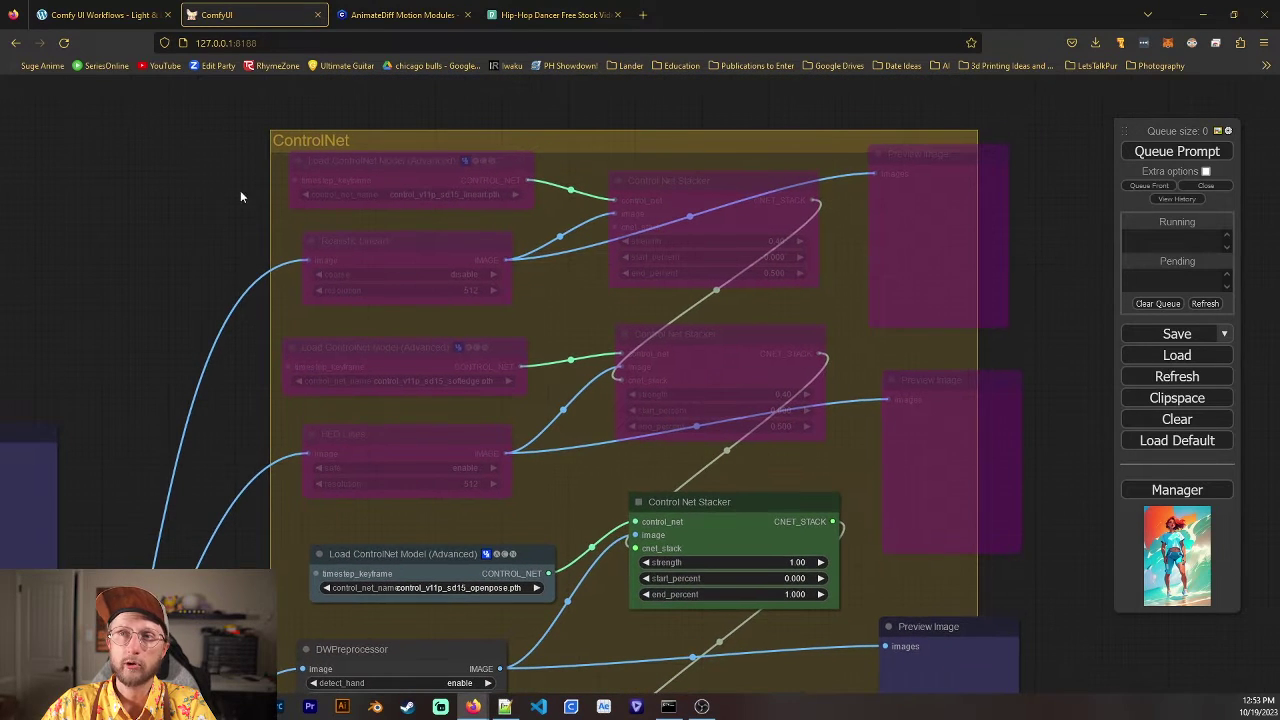
Take the lineart Load ControlNet Model (Advanced) node out of bypass and bypass it again
click(382, 172)
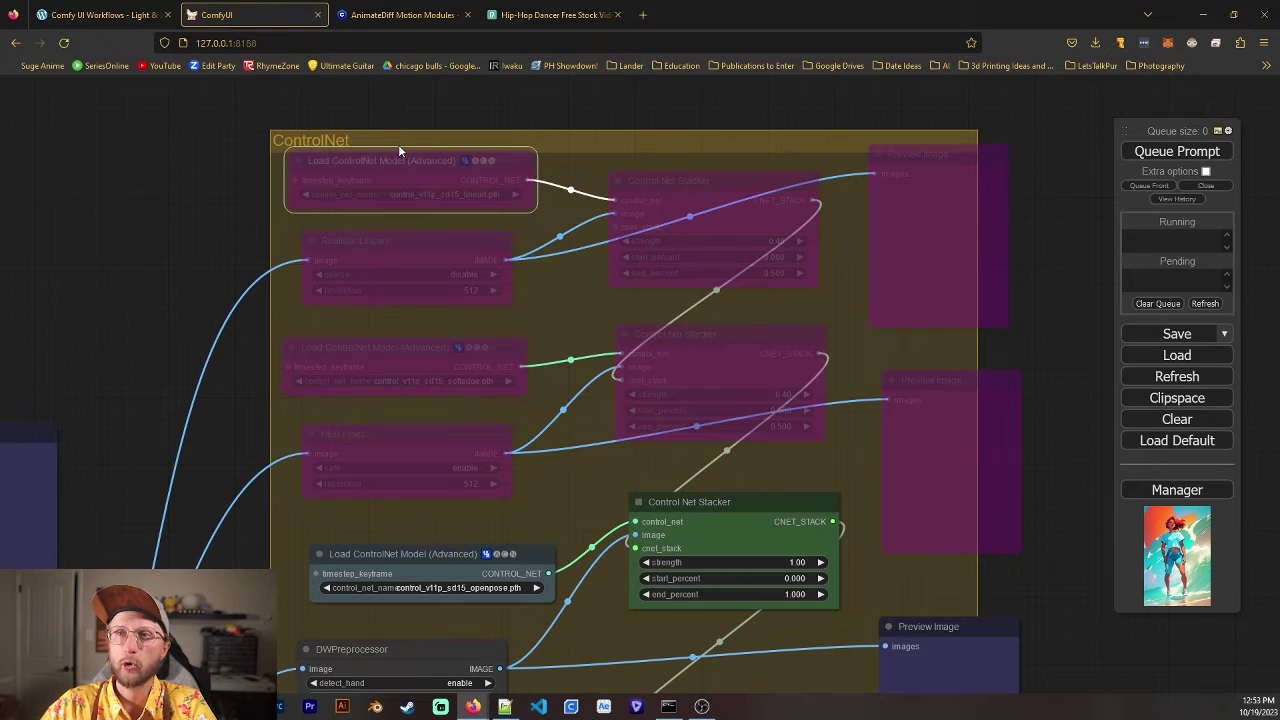
key(ctrl+b)
key(ctrl+b)
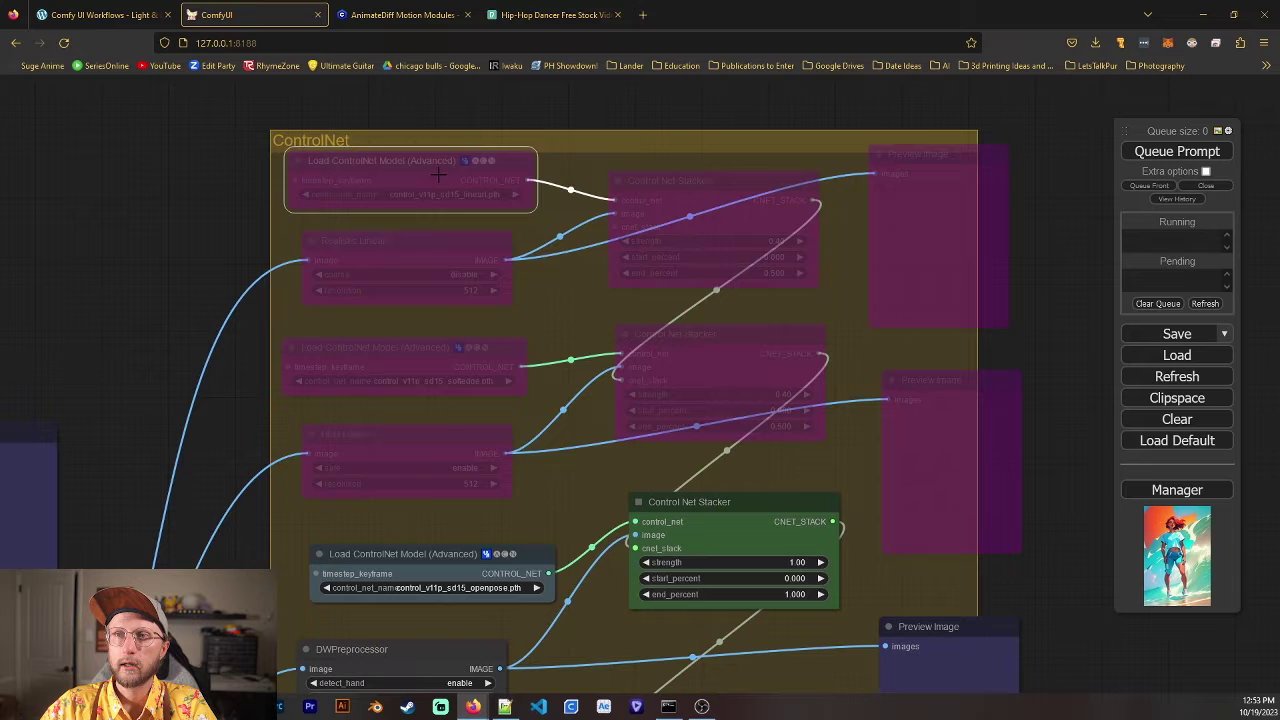
right_click(440, 168)
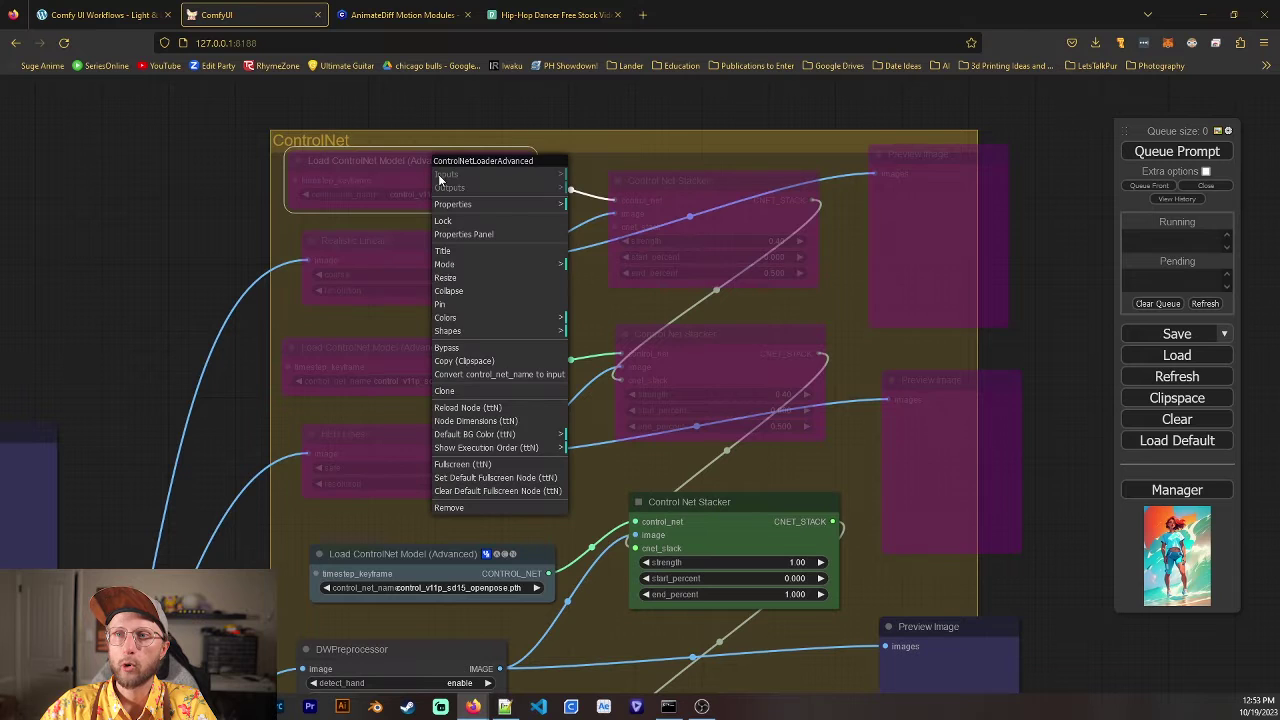
click(480, 347)
key(ctrl+b)
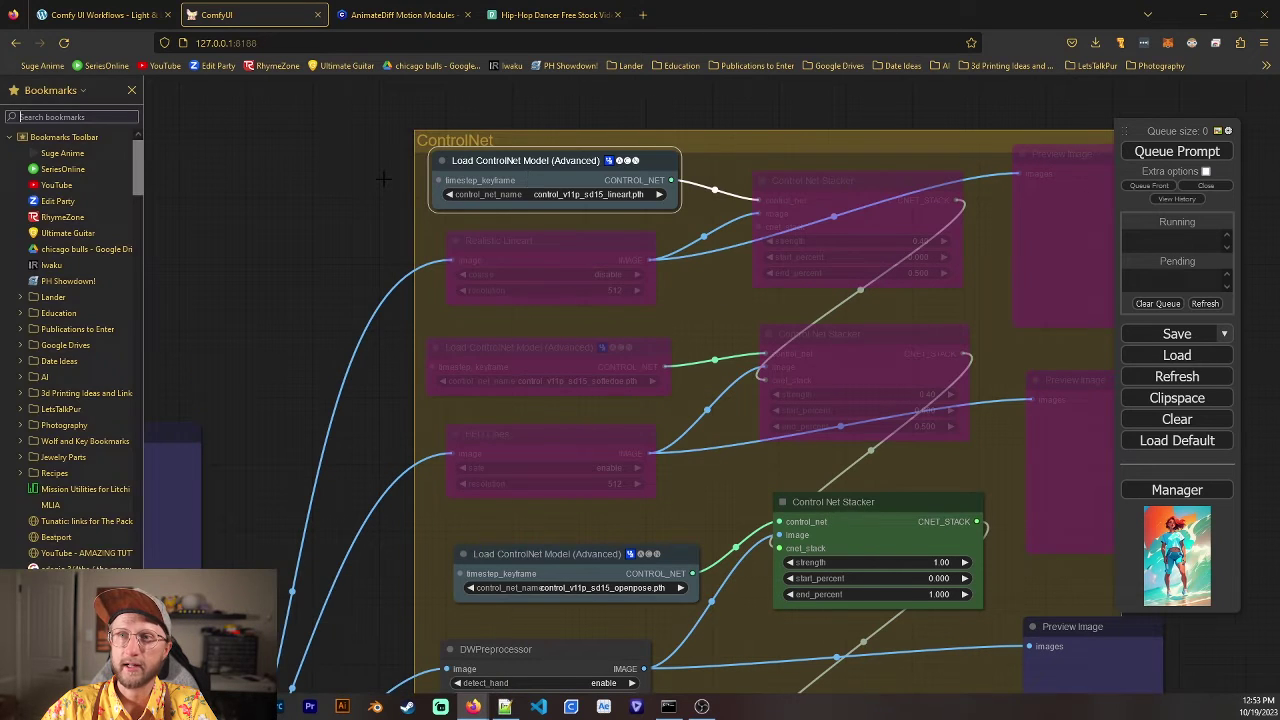
key(ctrl+b)
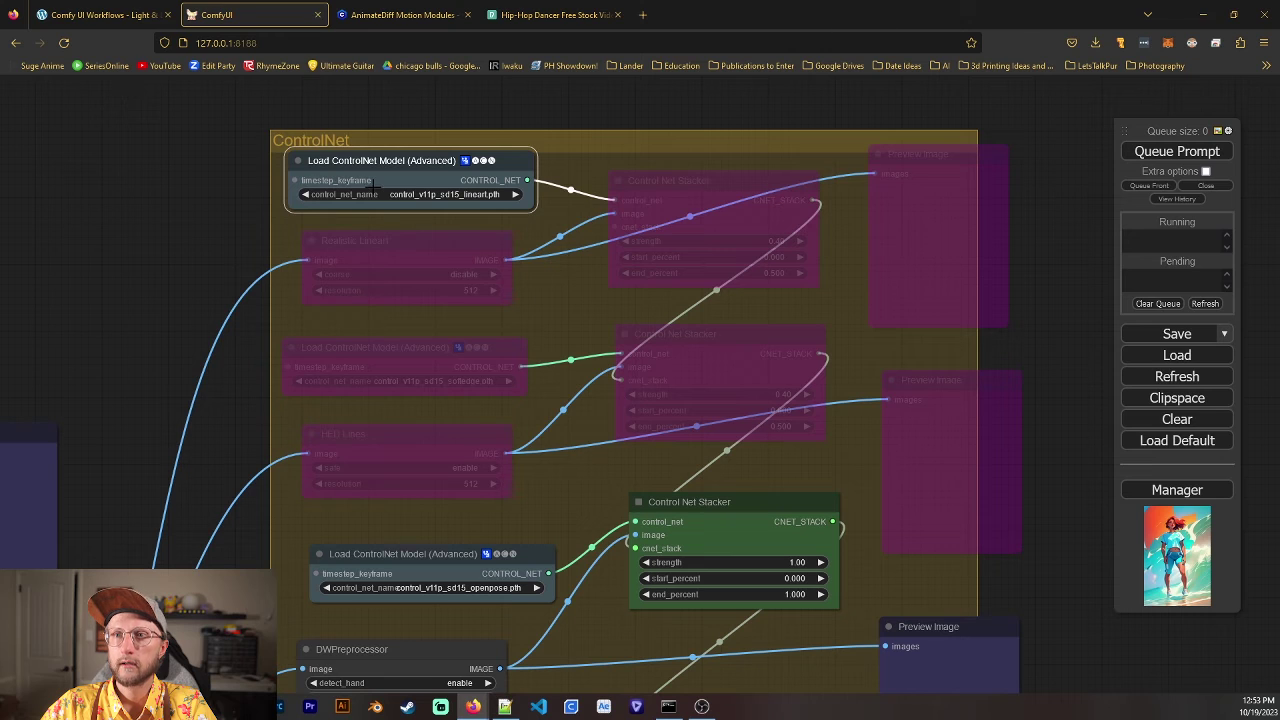
key(ctrl+b)
drag(182, 219, 167, 228)
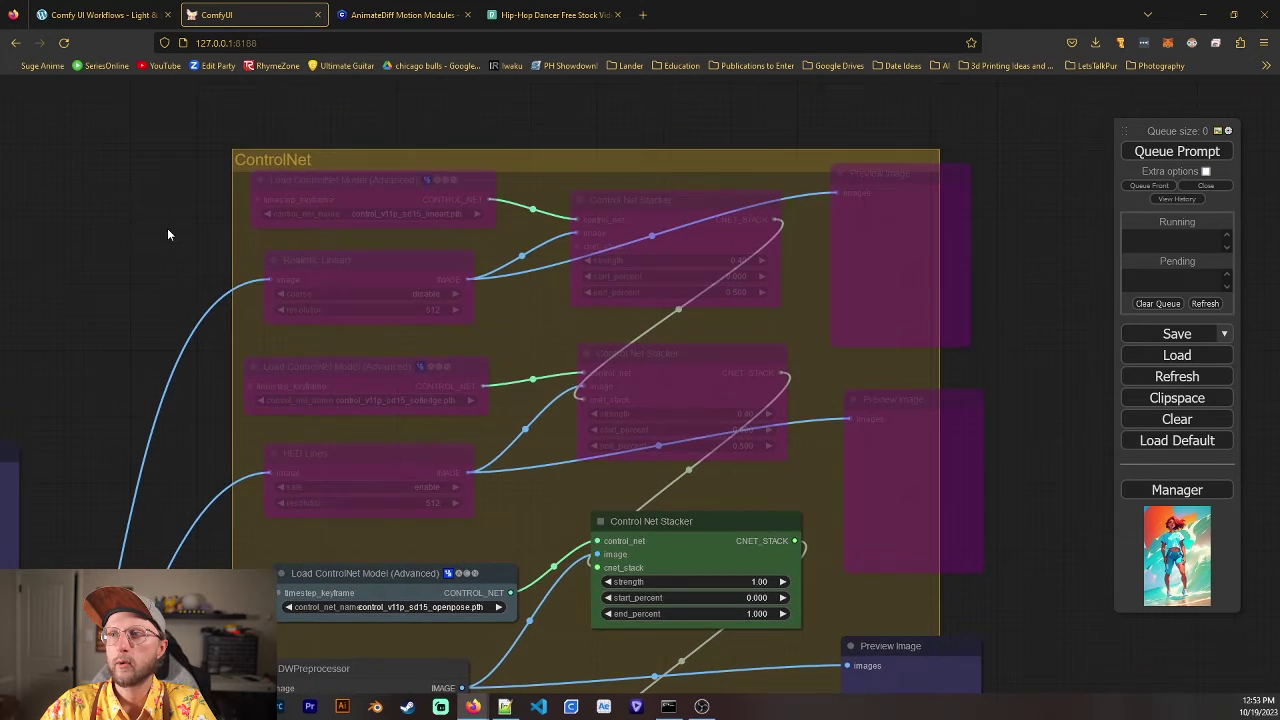
Go back to the input group and examine the Load Checkpoint w/ Noise Select and Load VAE nodes with their outgoing connections
scroll(169, 227, down, 4)
drag(826, 440, 821, 143)
drag(601, 403, 733, 373)
drag(540, 380, 626, 264)
drag(326, 392, 655, 132)
drag(425, 289, 636, 339)
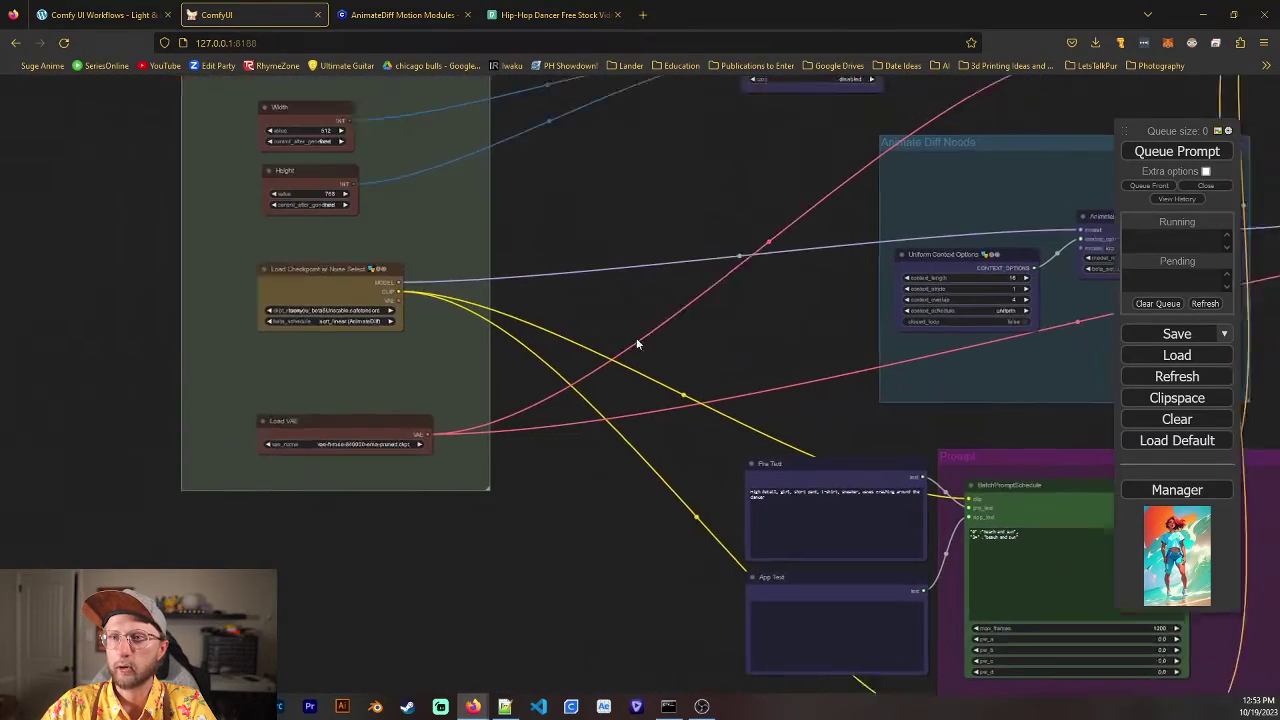
scroll(500, 336, up, 8)
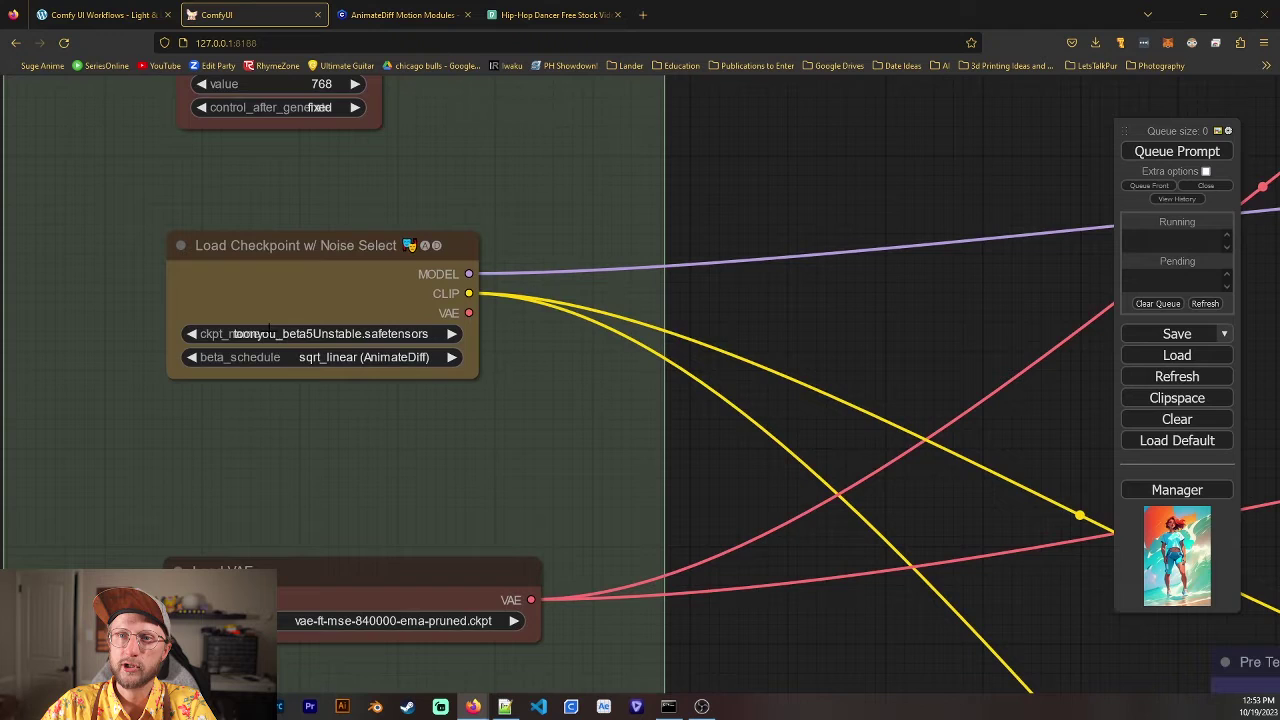
scroll(710, 430, down, 4)
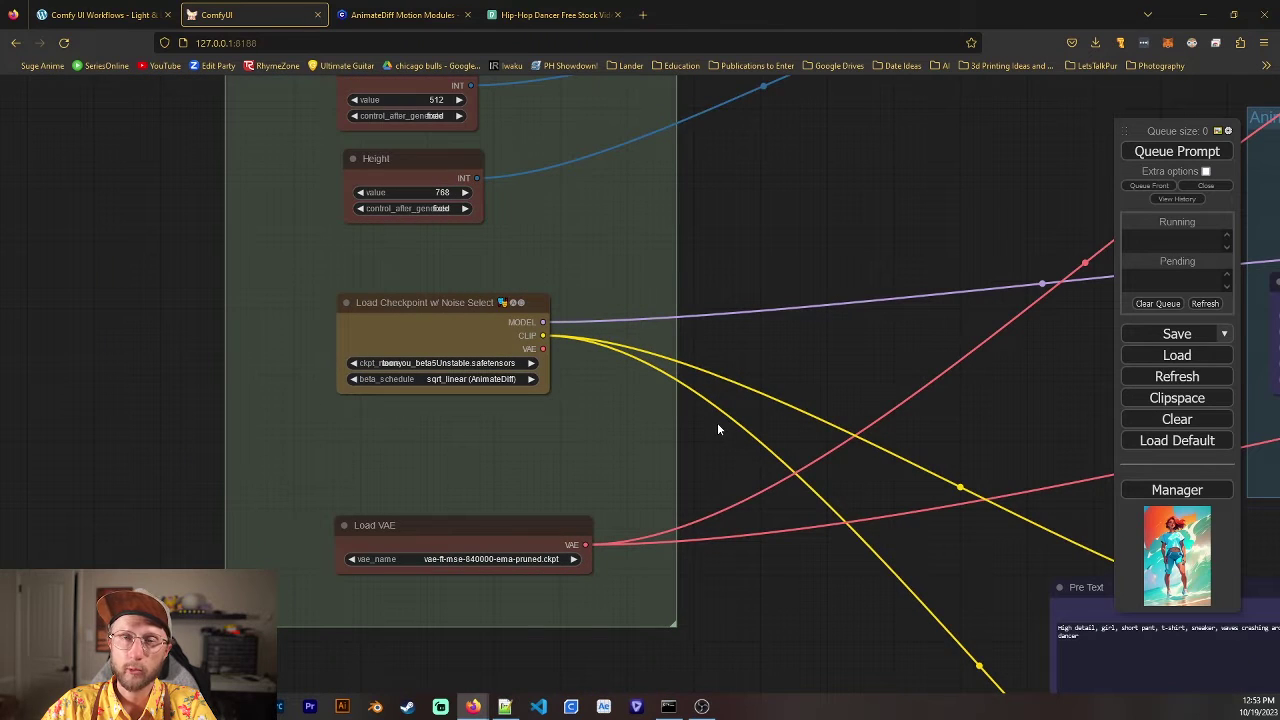
drag(717, 428, 566, 343)
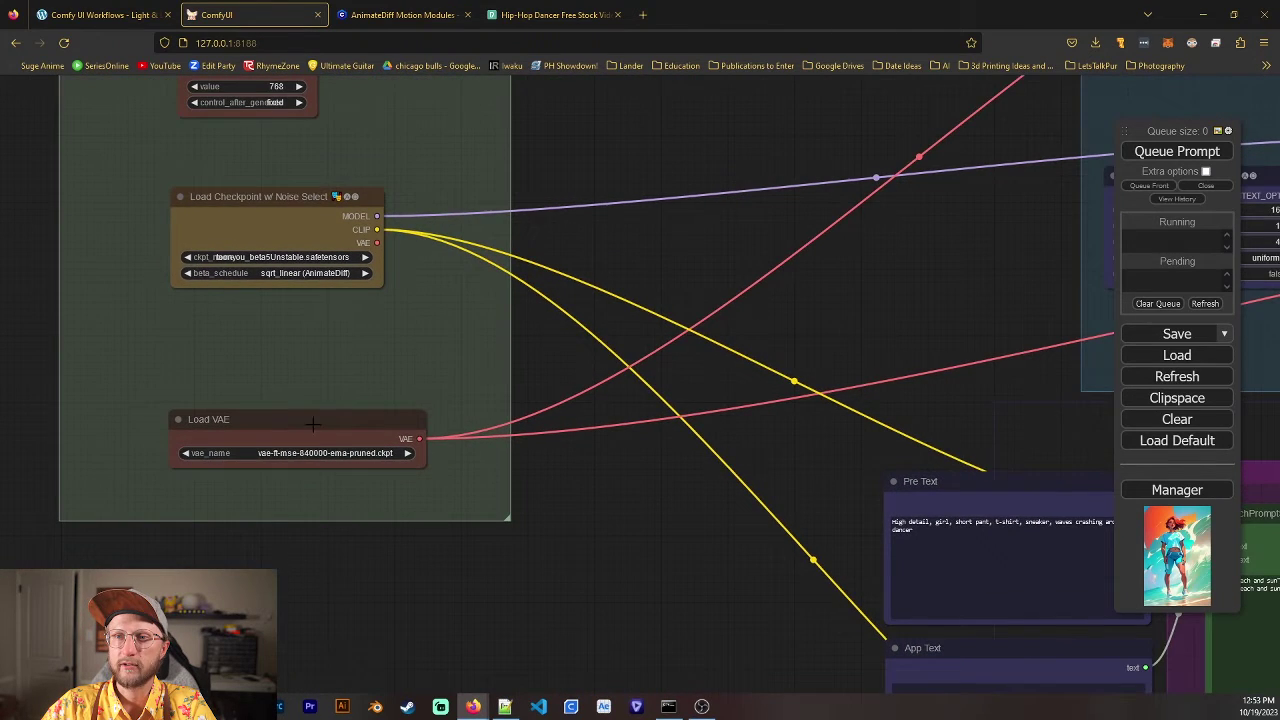
Examine the Pre Text, App Text and BatchPromptSchedule nodes of the Prompt group, nudging the Pre Text node slightly
drag(850, 340, 398, 311)
drag(482, 310, 366, 206)
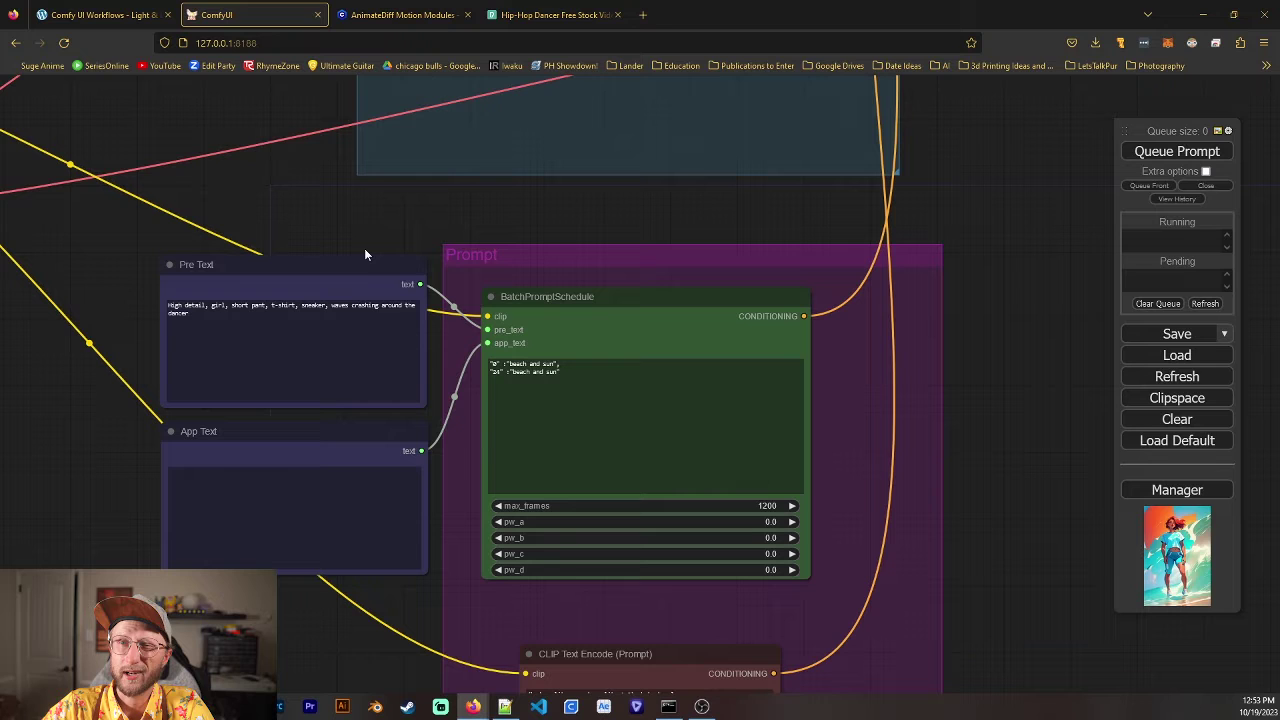
scroll(365, 252, up, 2)
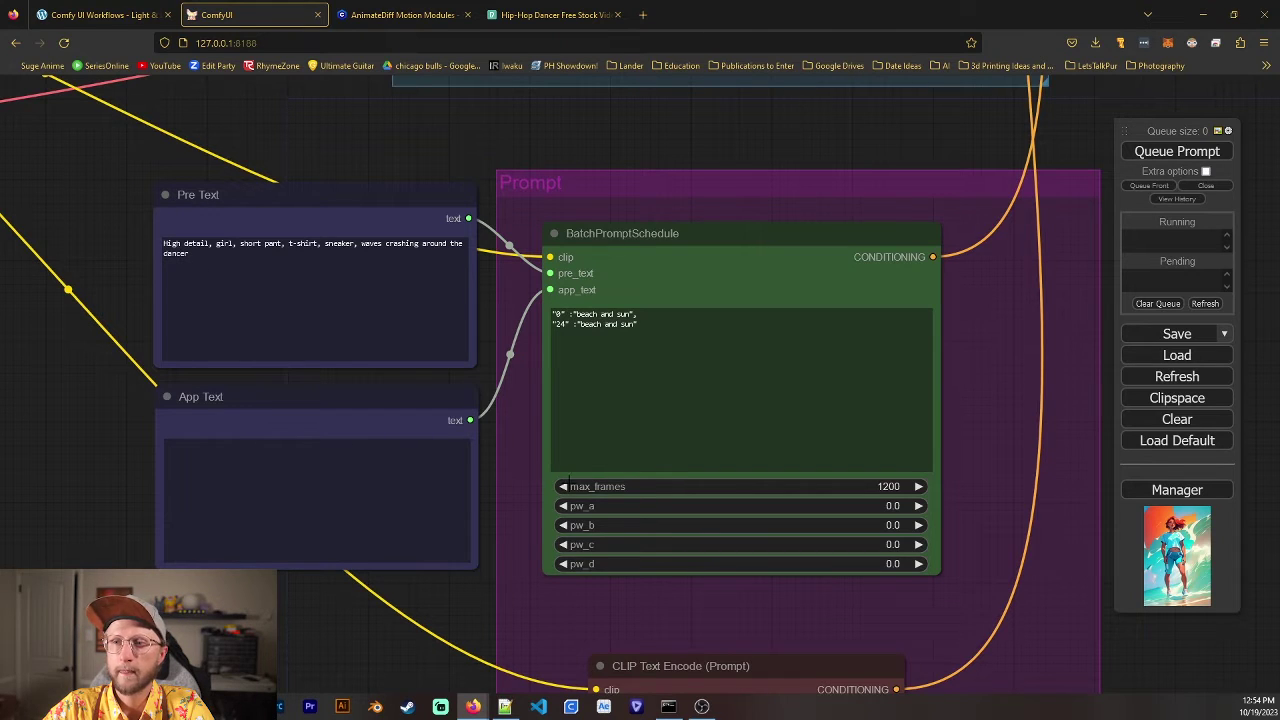
right_click(564, 480)
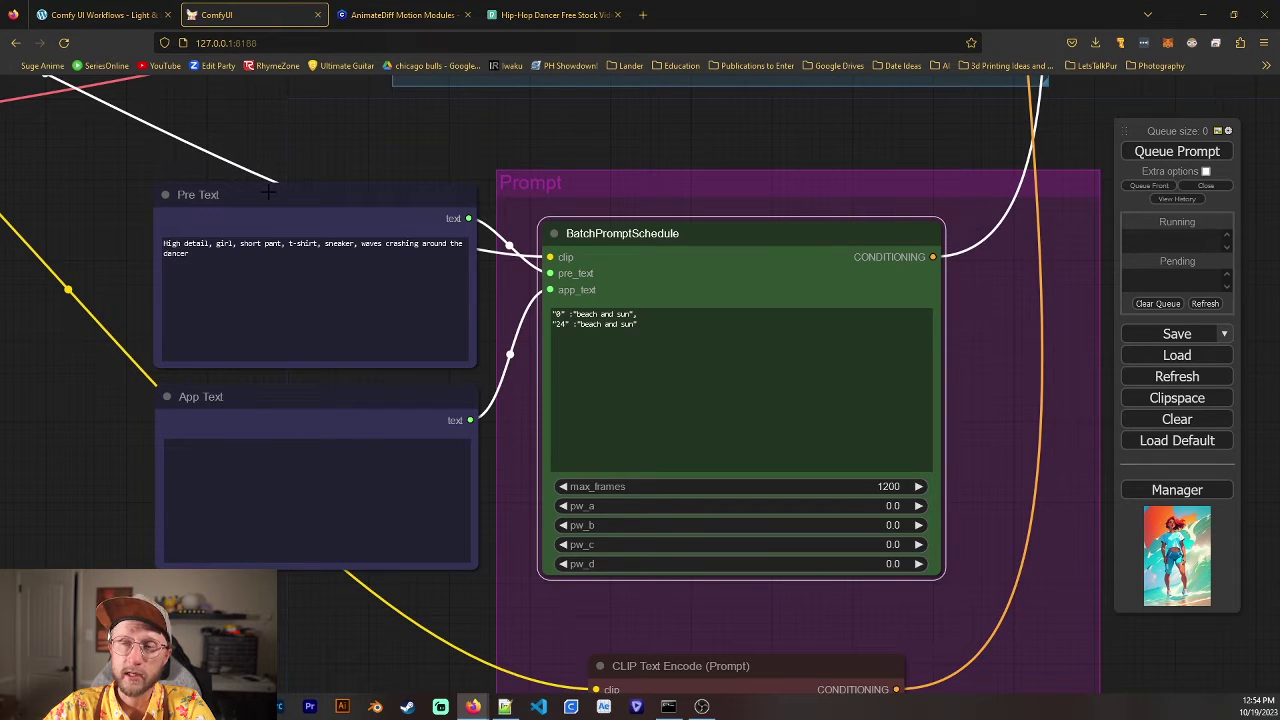
drag(227, 197, 209, 194)
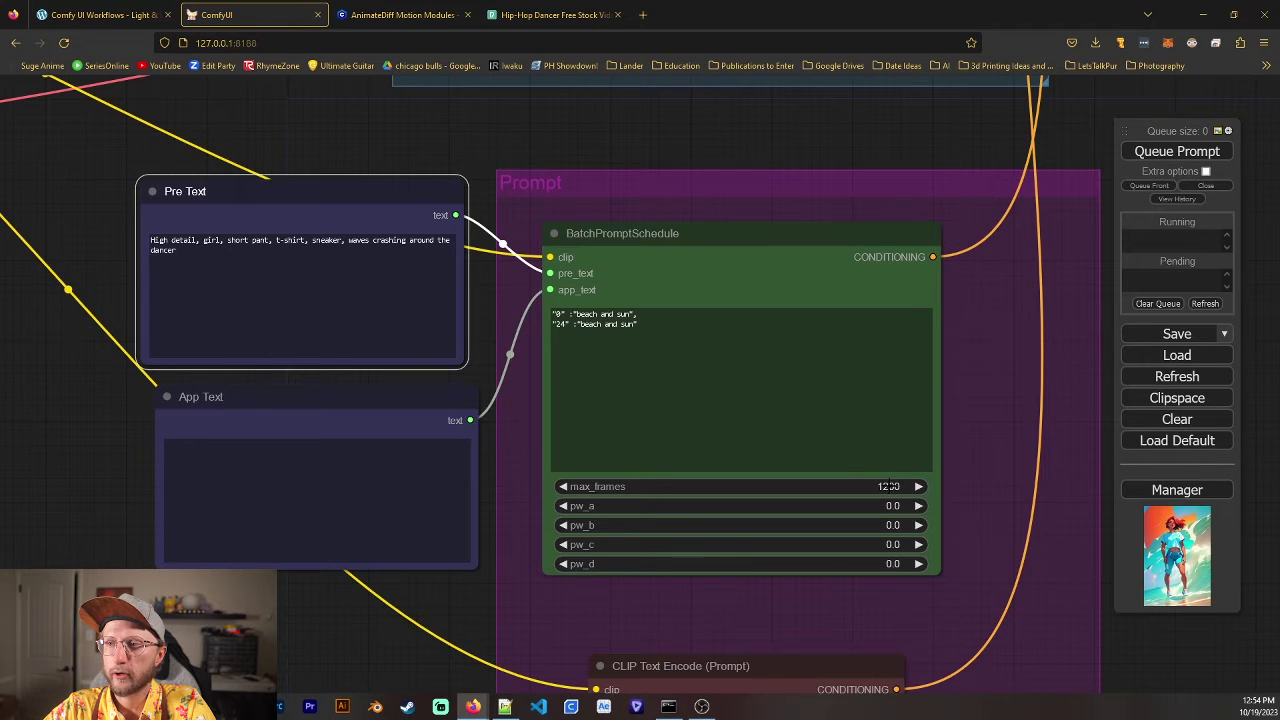
Set max_frames to 20 in the BatchPromptSchedule node
click(885, 495)
drag(950, 488, 908, 481)
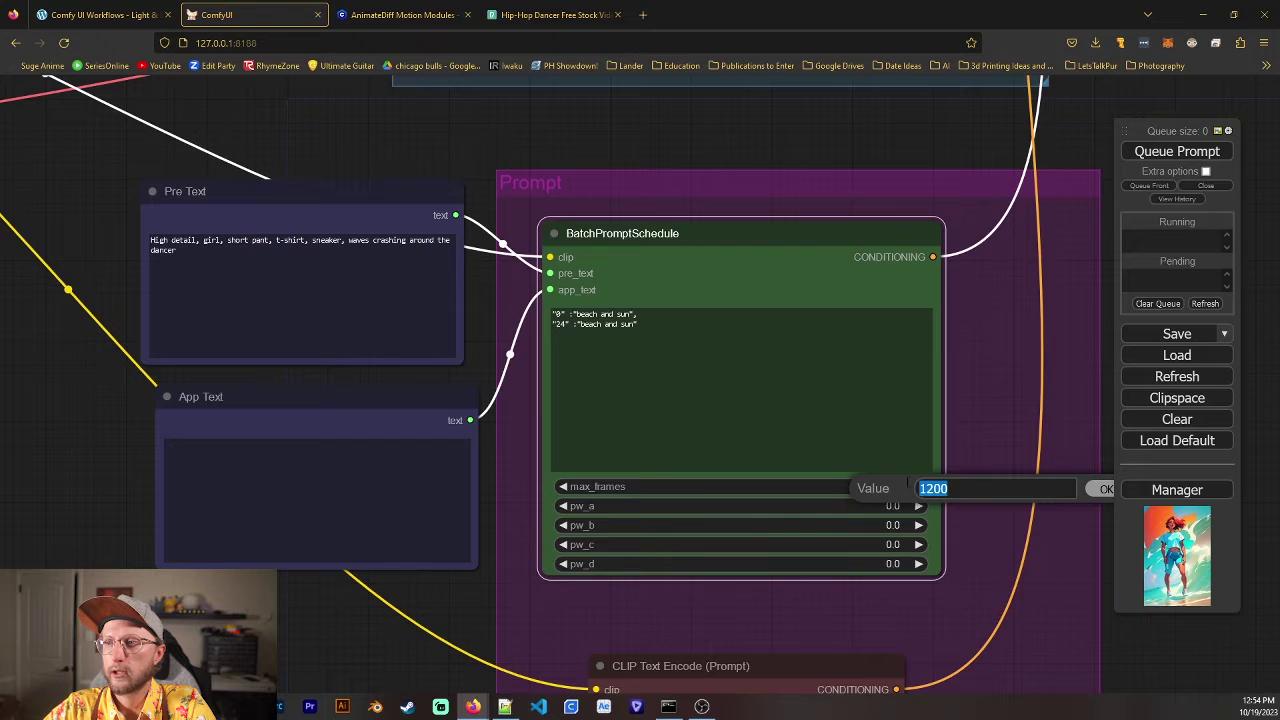
text(20)
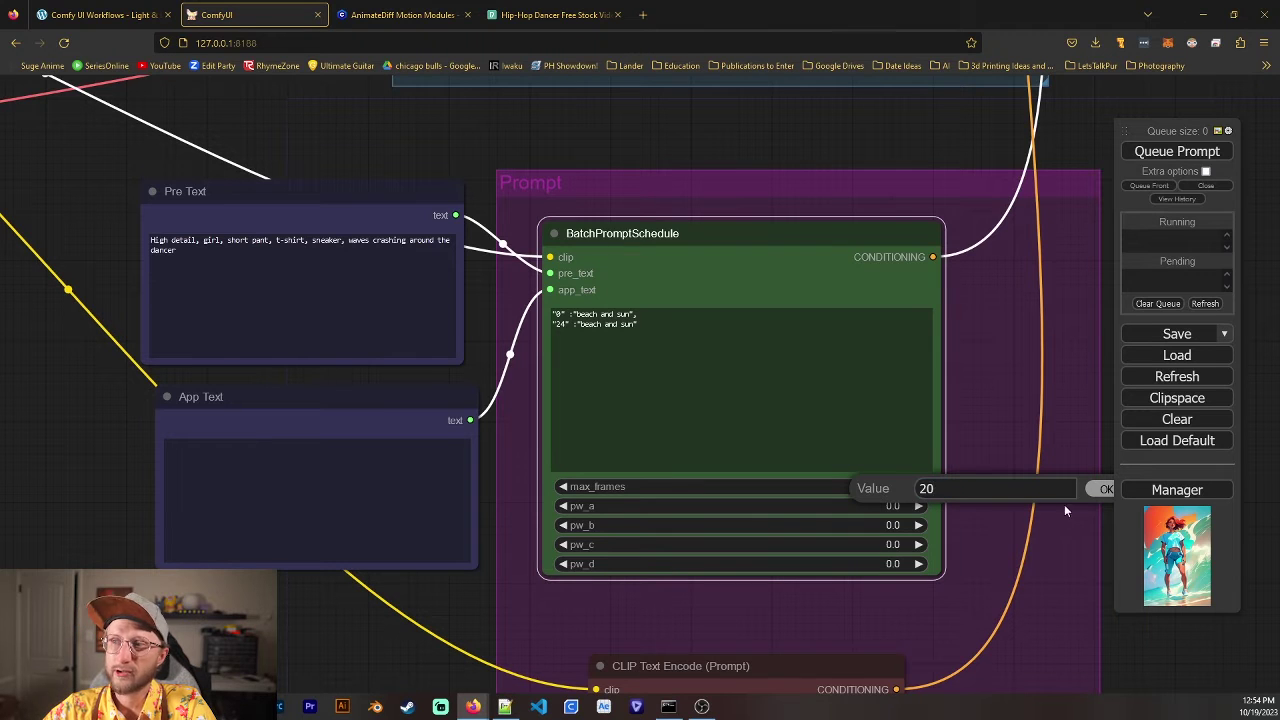
click(1106, 489)
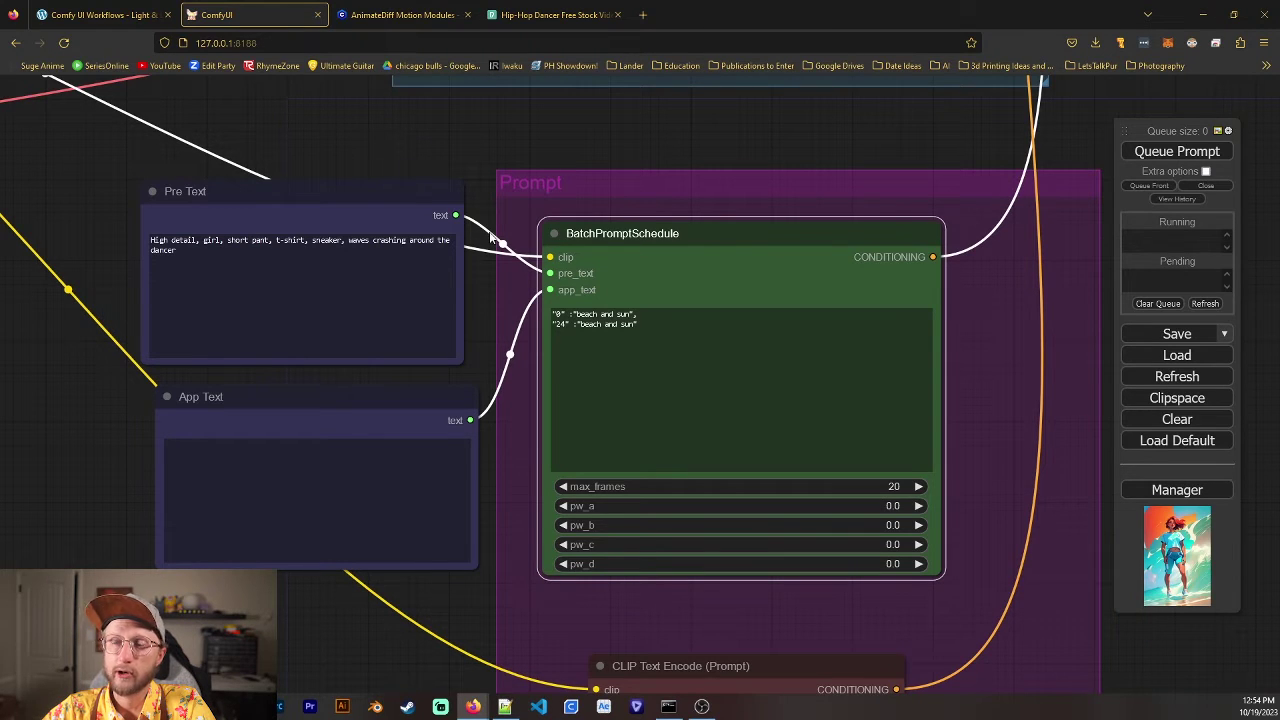
Examine the negative prompt in the CLIP Text Encode (Prompt) node below the BatchPromptSchedule
drag(857, 163, 721, 140)
scroll(973, 398, down, 2)
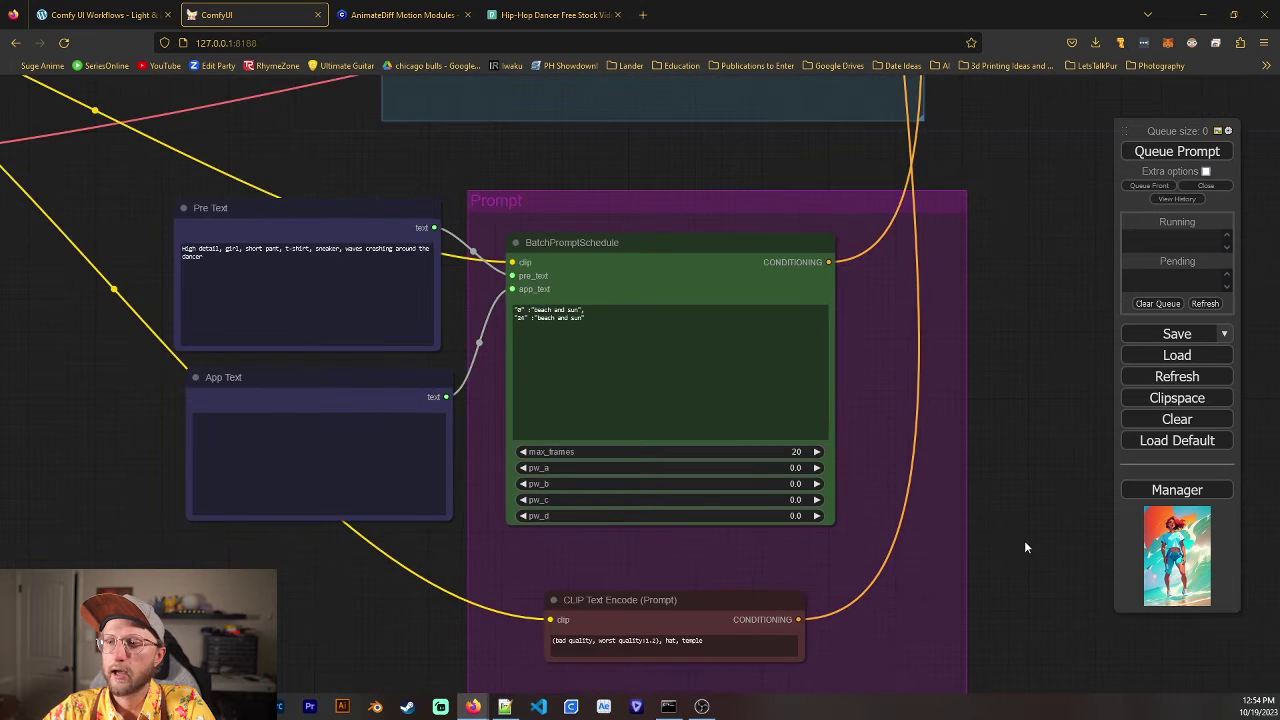
drag(1025, 547, 1026, 451)
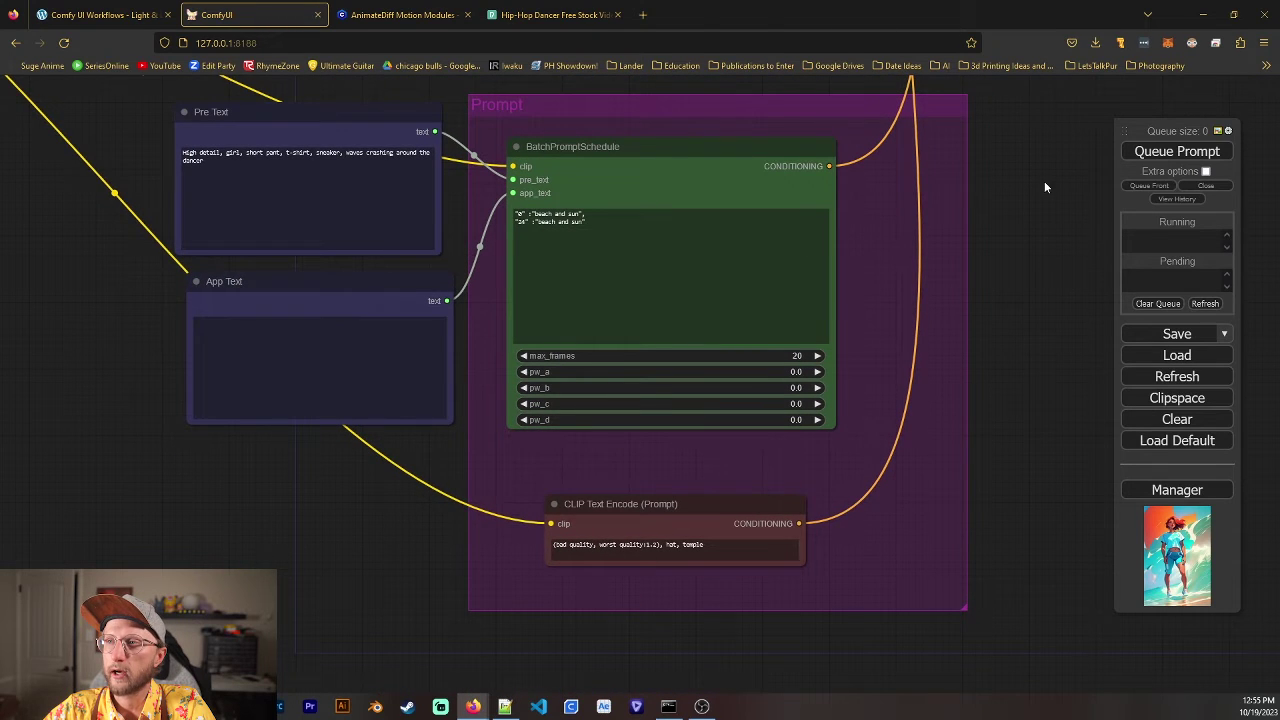
Choose mm_sd_v15_v2.ckpt as the motion model in the AnimateDiff Loader of the Animate Diff Nodes group
drag(1044, 183, 905, 460)
drag(956, 261, 963, 354)
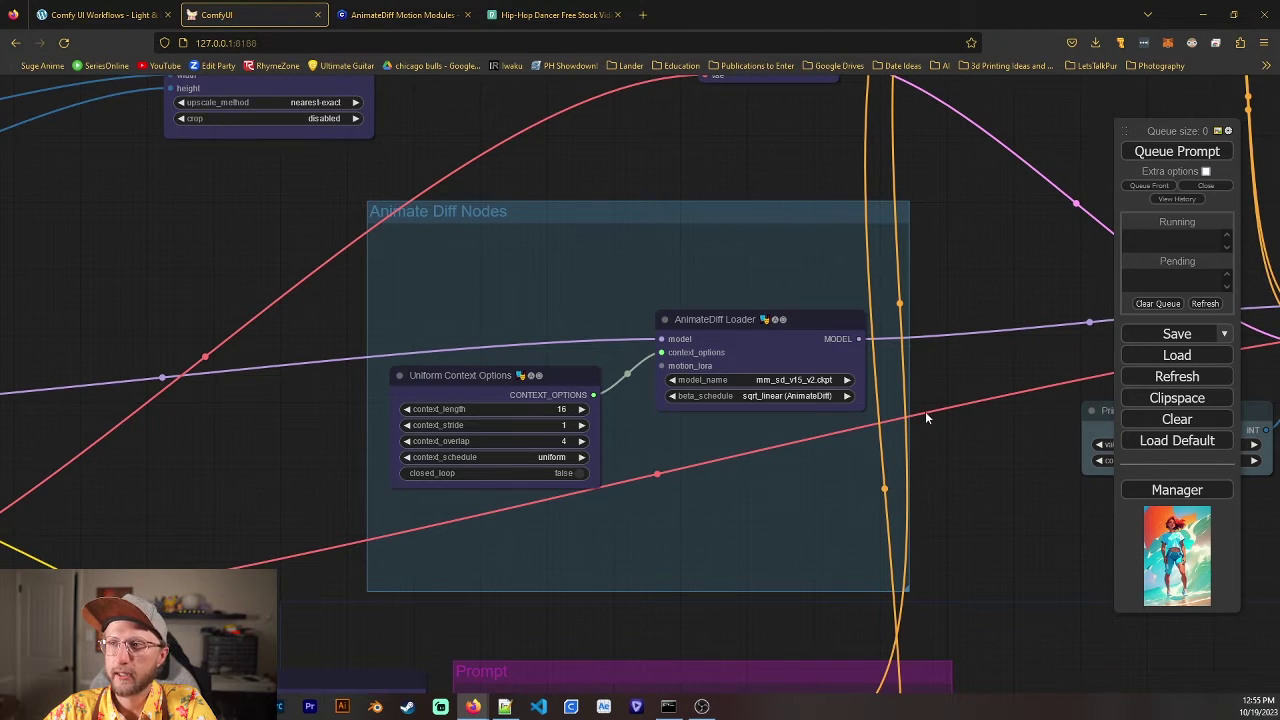
drag(925, 411, 823, 410)
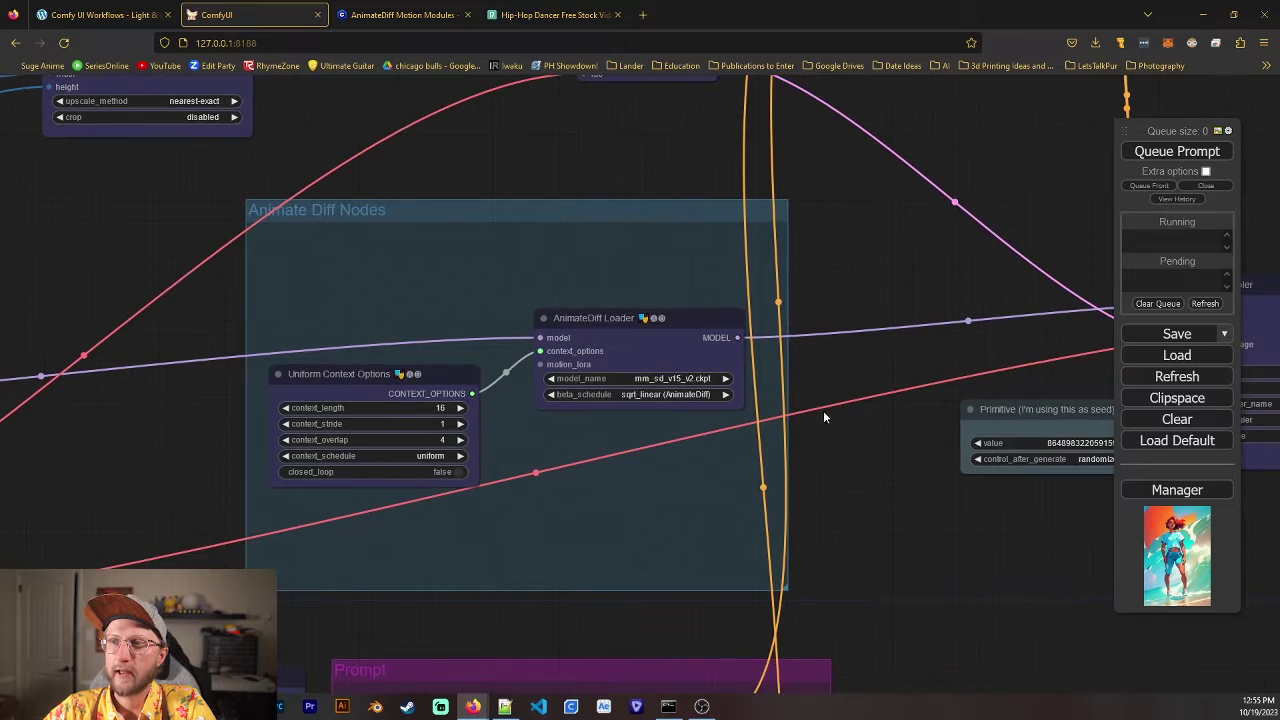
click(681, 378)
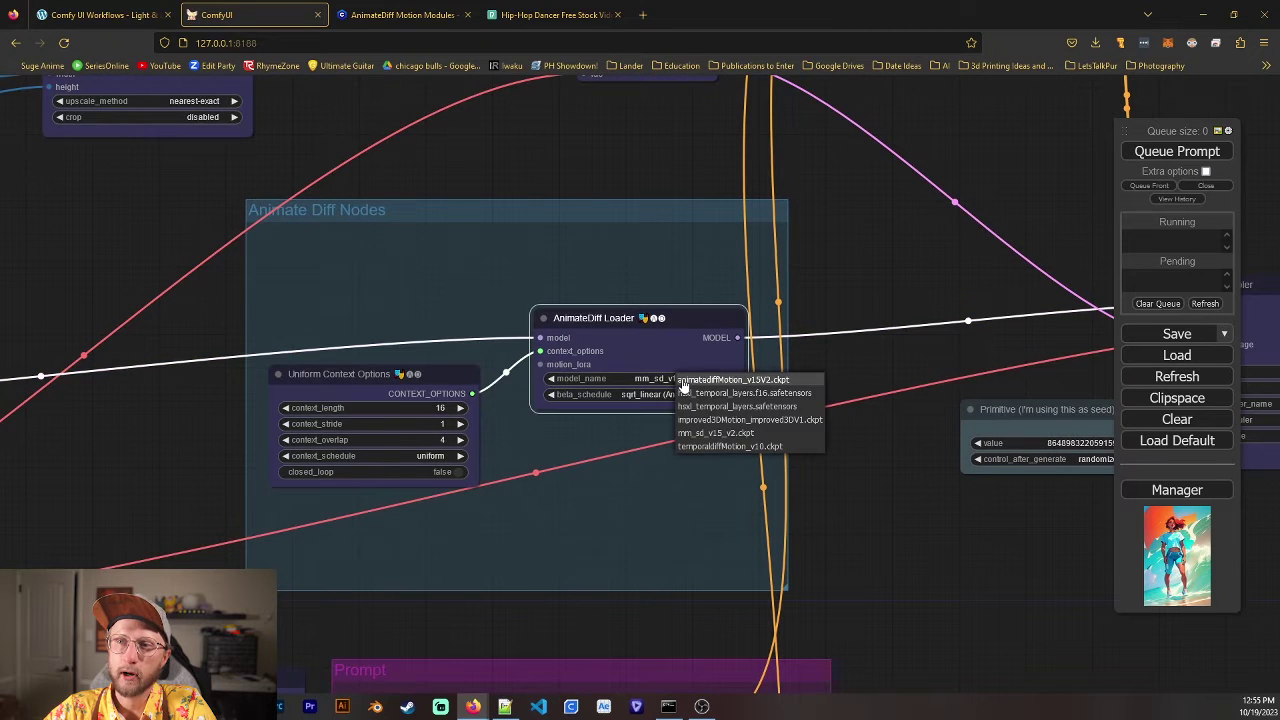
click(722, 434)
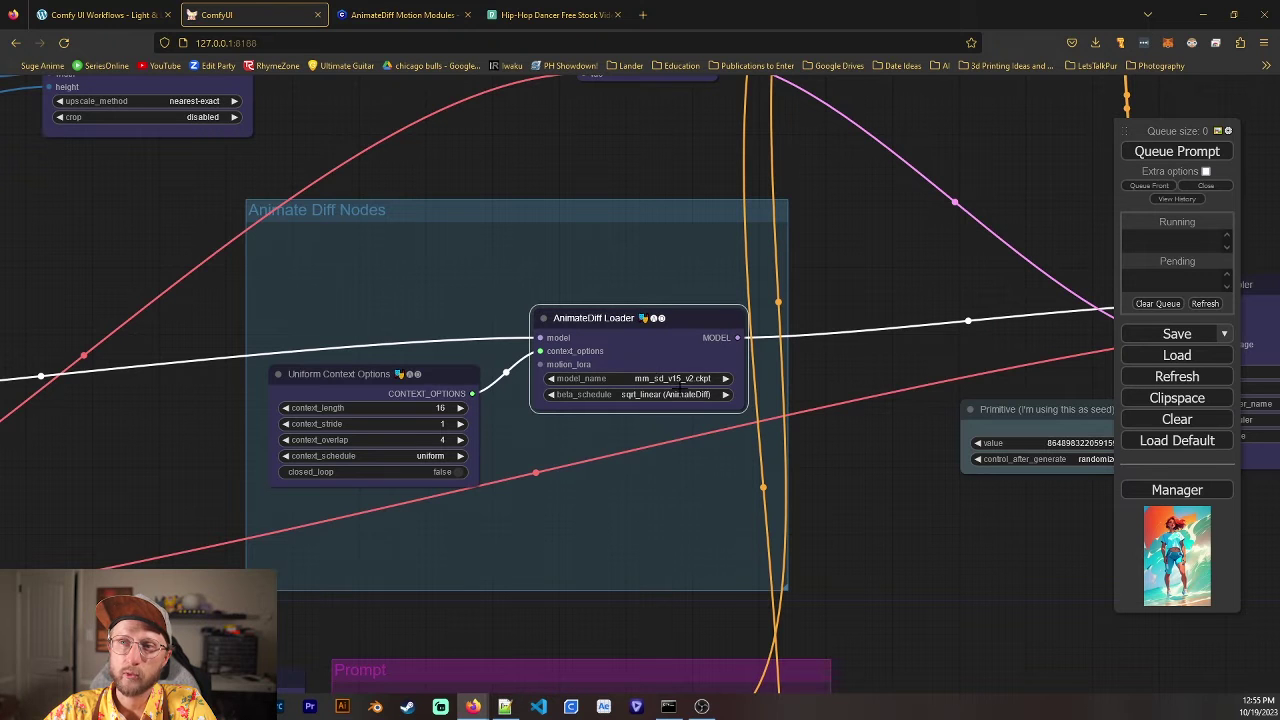
Follow the model, latent and conditioning connections into the KSampler and examine its settings and the seed Primitive, nudging the Primitive slightly
drag(882, 424, 748, 446)
drag(866, 383, 448, 386)
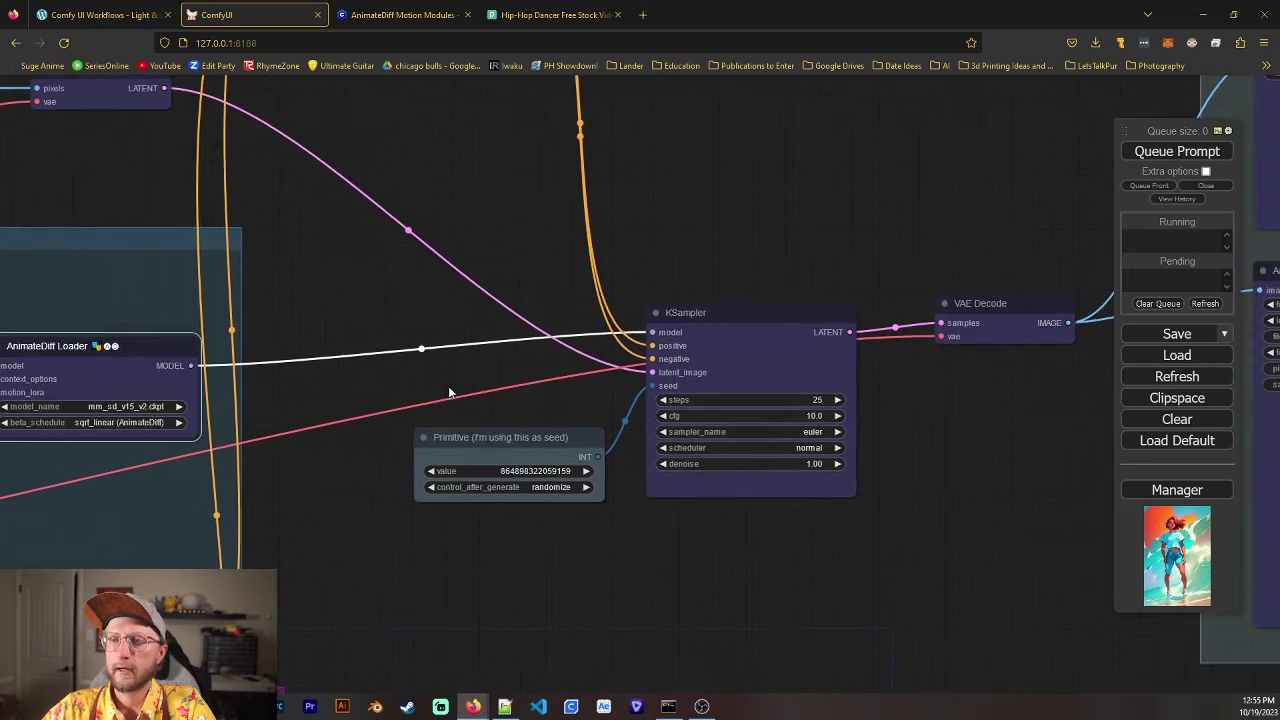
scroll(458, 170, down, 5)
drag(459, 135, 687, 293)
drag(399, 300, 462, 301)
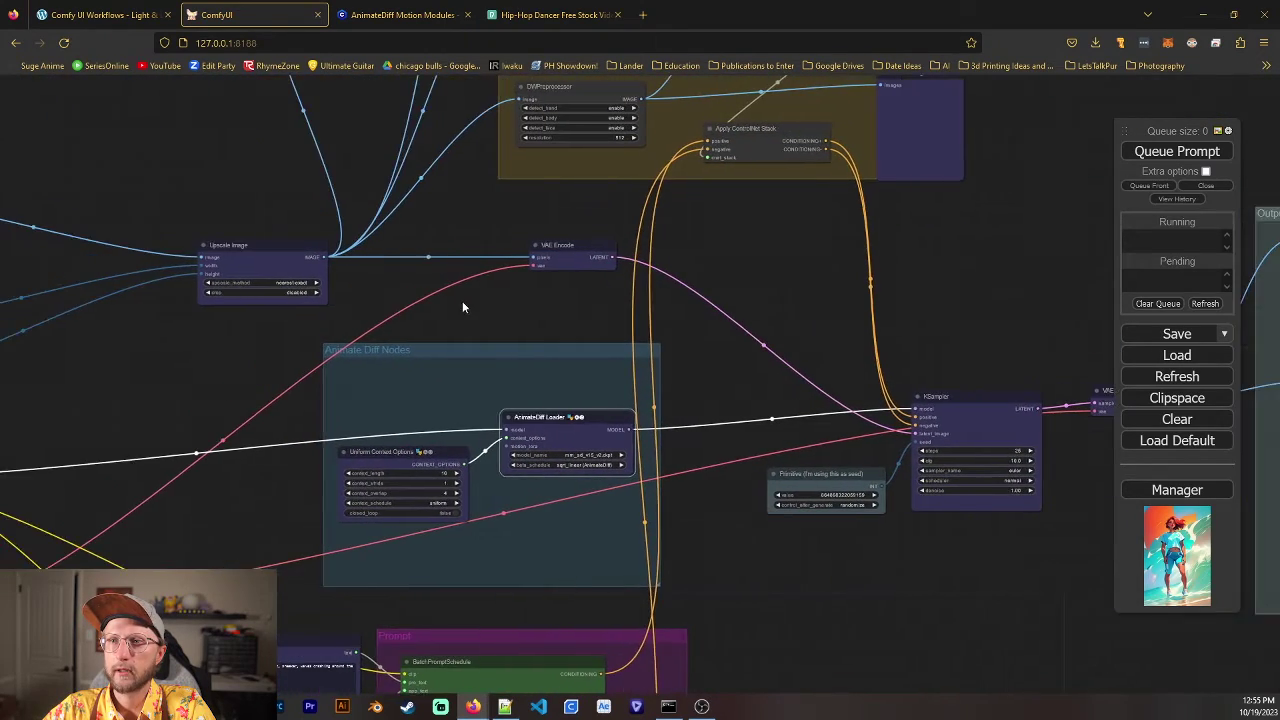
drag(708, 309, 389, 250)
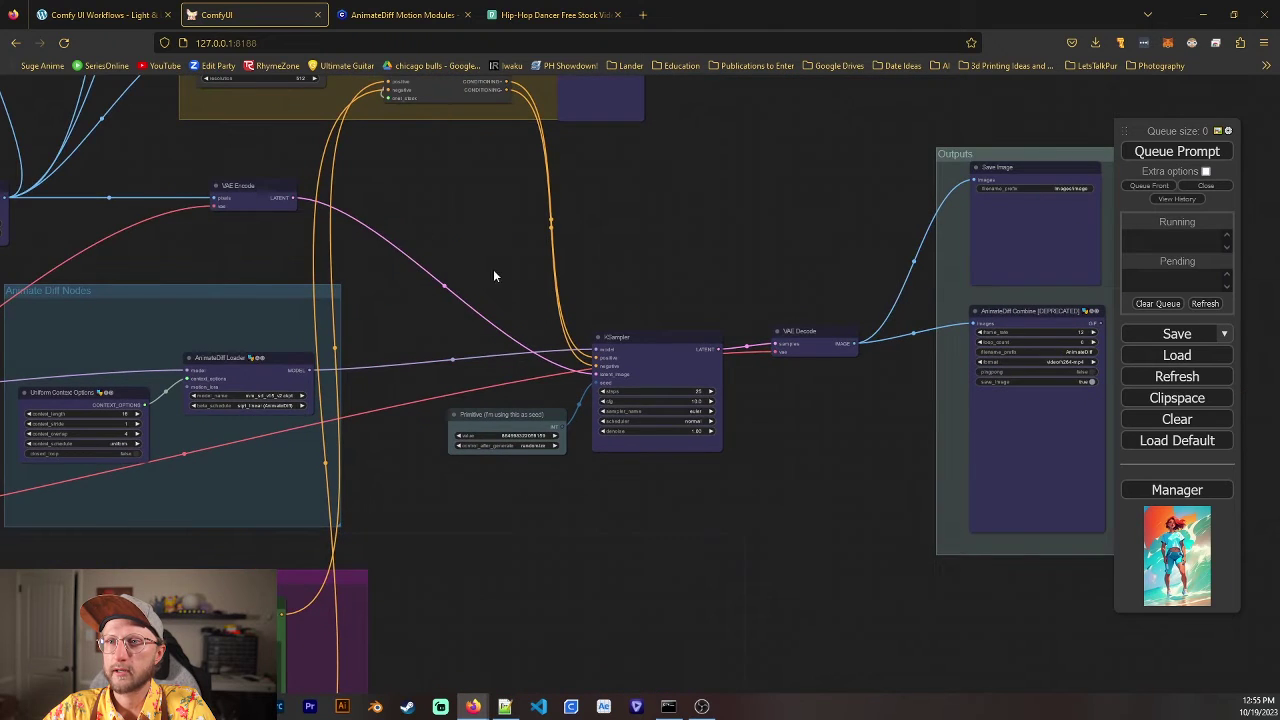
scroll(423, 348, up, 5)
scroll(424, 347, up, 2)
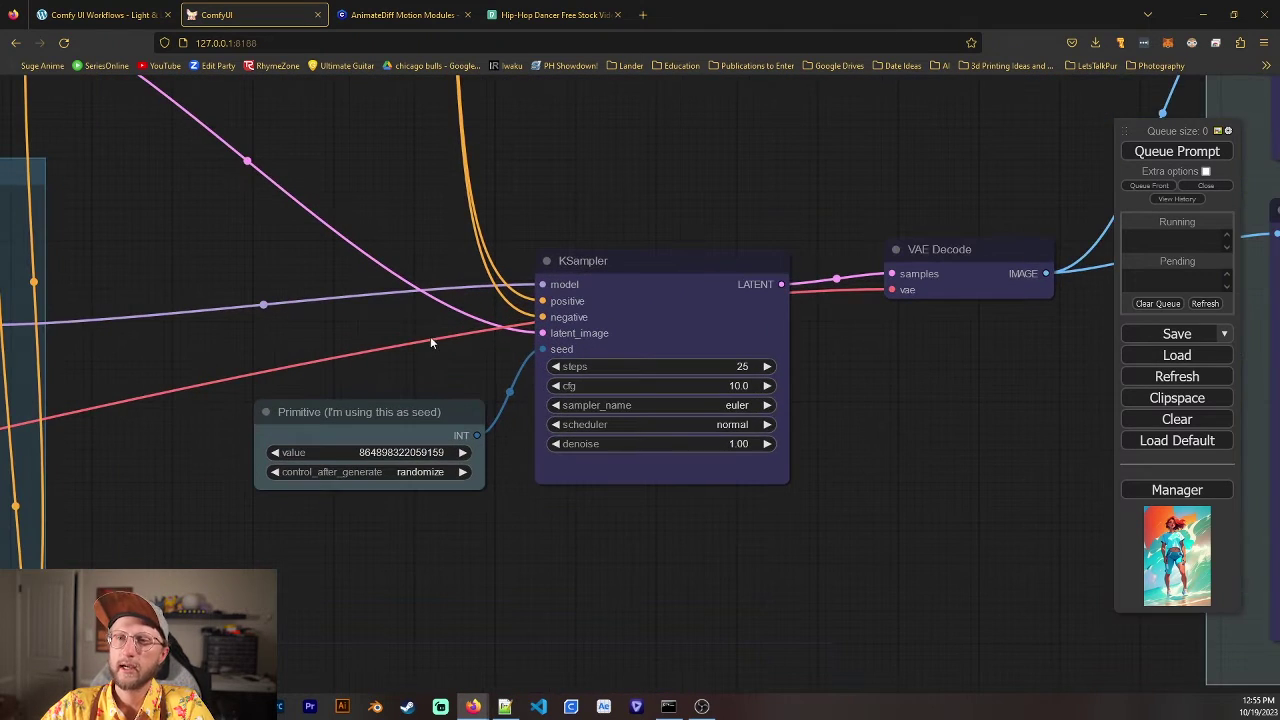
drag(300, 419, 289, 406)
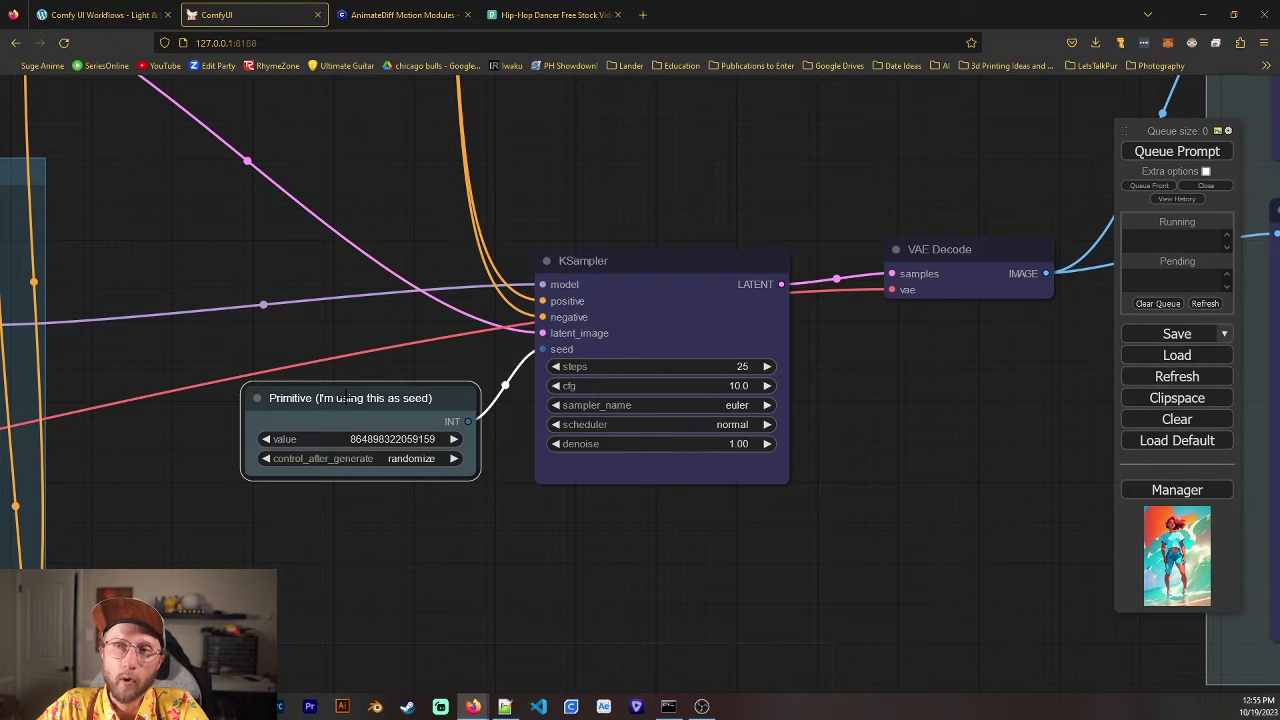
Trace the positive and negative conditioning connections between the Apply ControlNet Stack node and the KSampler
drag(345, 397, 335, 400)
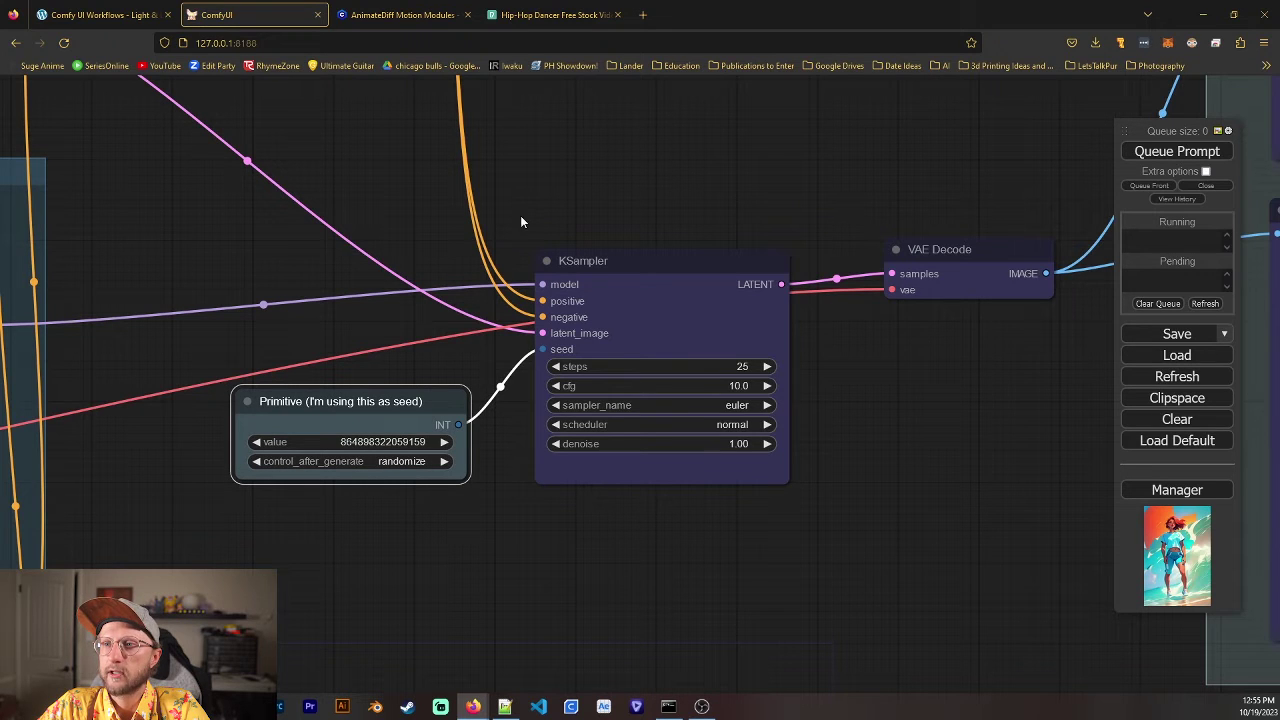
scroll(488, 184, down, 4)
drag(488, 184, 481, 274)
scroll(500, 350, down, 3)
scroll(474, 117, up, 5)
drag(420, 443, 468, 192)
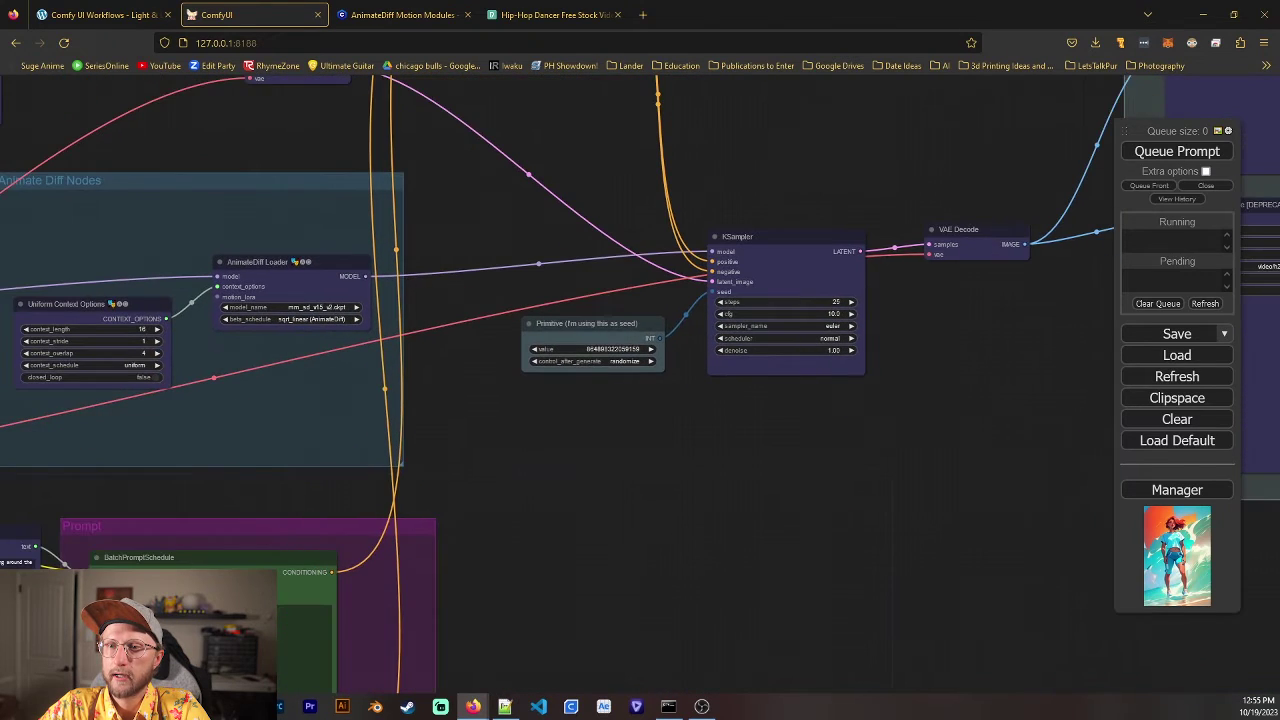
drag(457, 321, 440, 600)
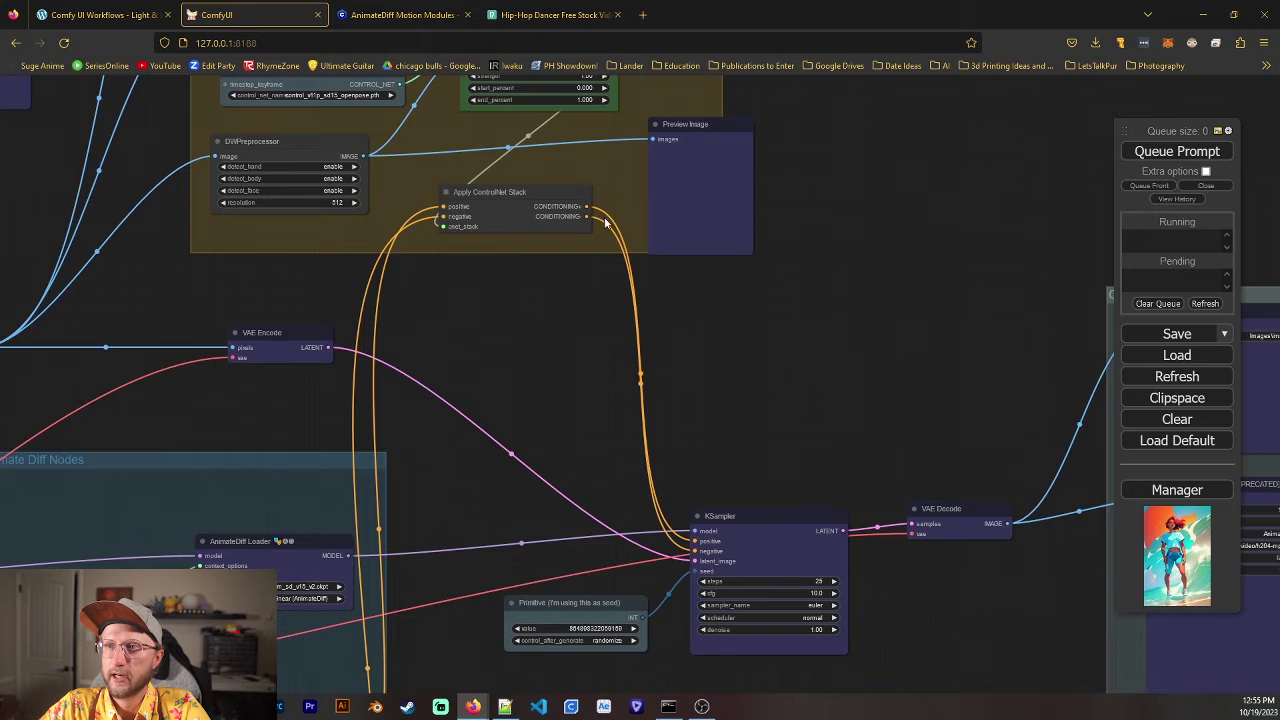
drag(577, 393, 485, 138)
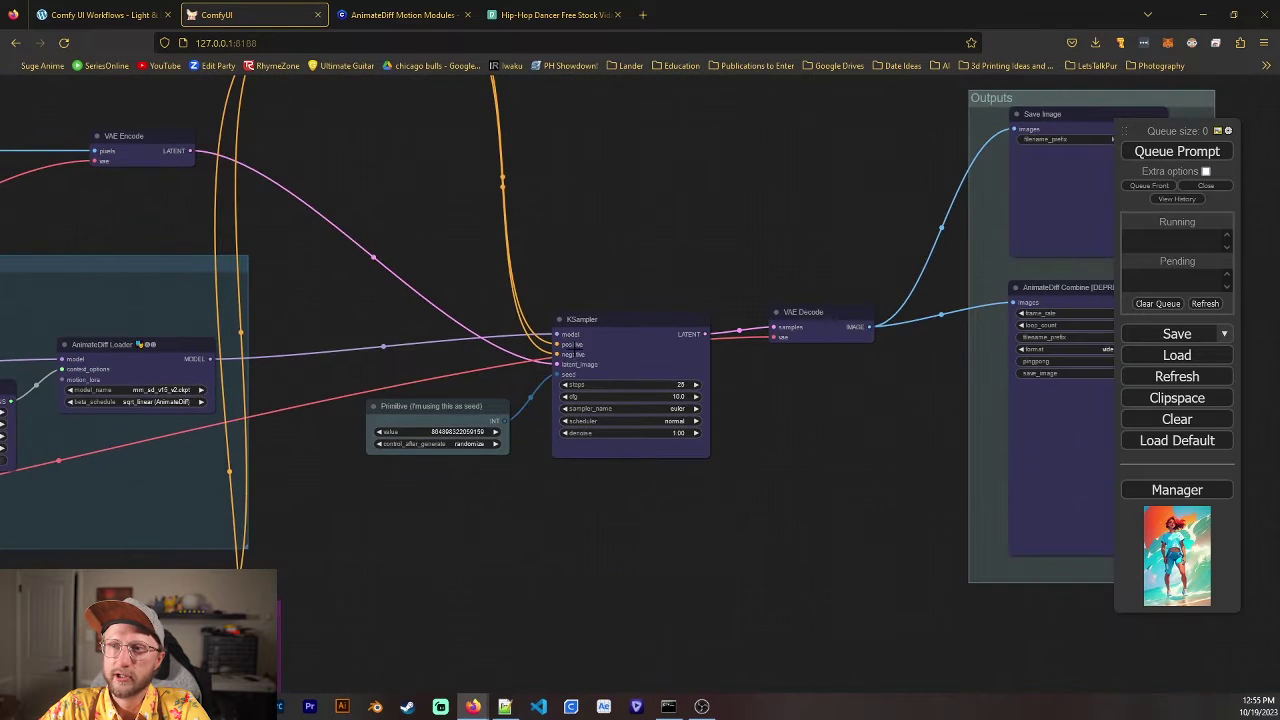
Delete the Primitive node that feeds the KSampler's seed input
scroll(575, 350, up, 5)
scroll(268, 248, down, 3)
drag(268, 248, 255, 198)
scroll(452, 373, up, 2)
scroll(452, 373, up, 2)
click(341, 386)
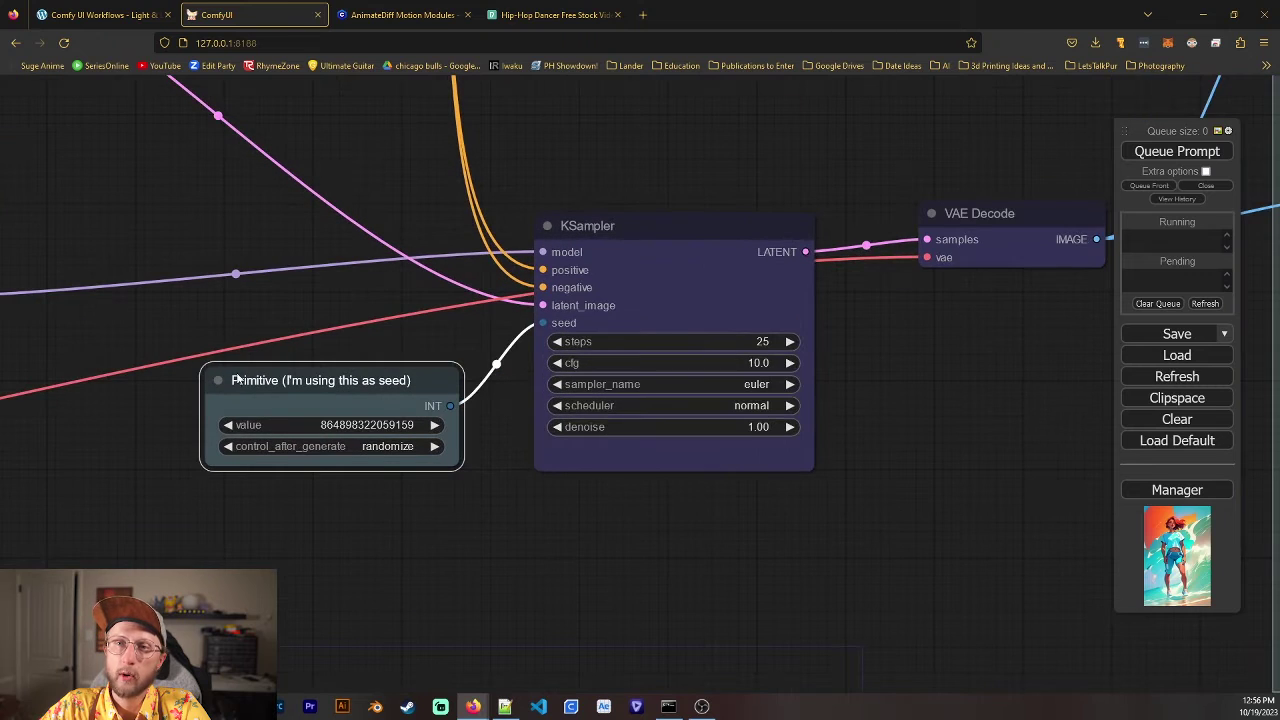
drag(327, 380, 366, 334)
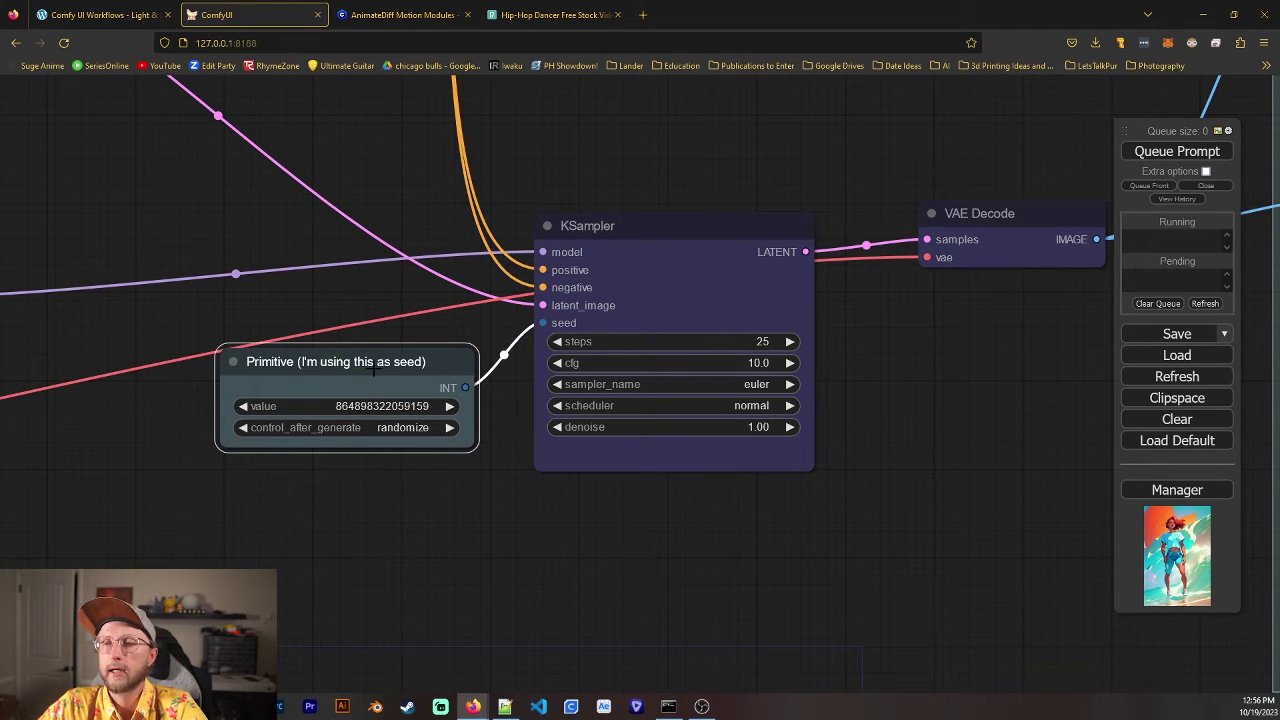
key(Delete)
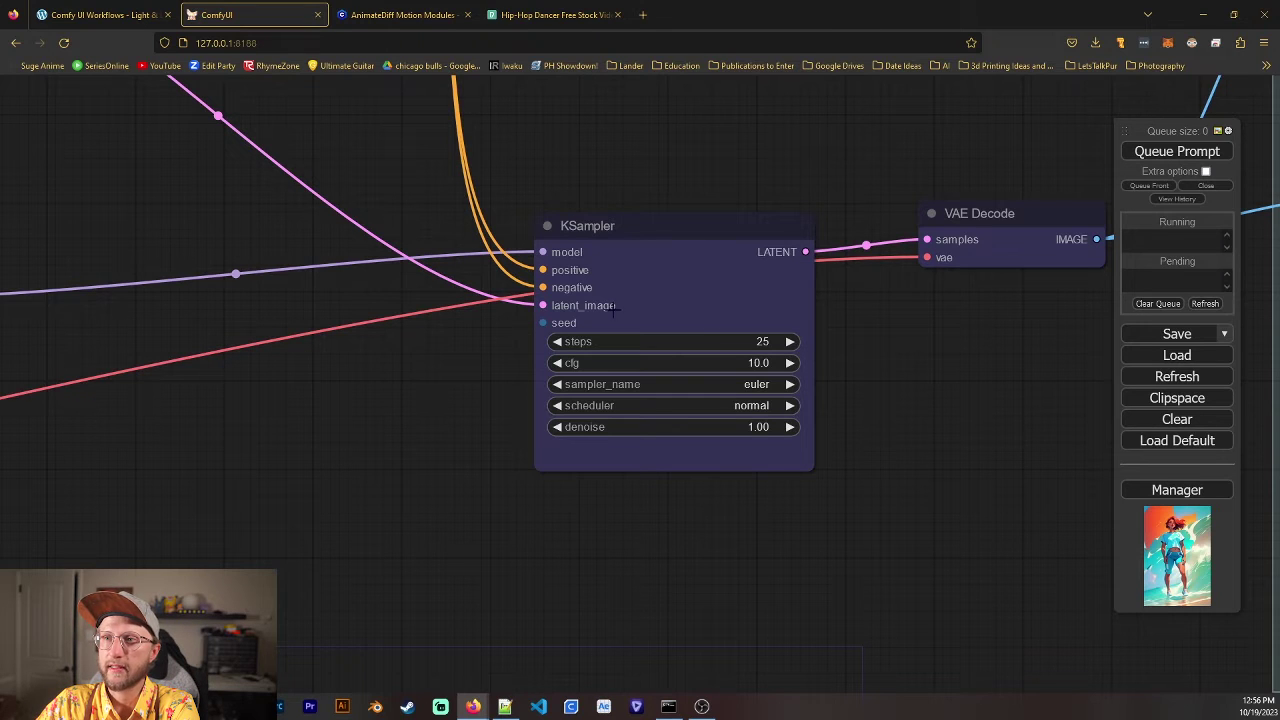
Convert the KSampler's seed input to a widget and set control_after_generate to randomize
right_click(615, 310)
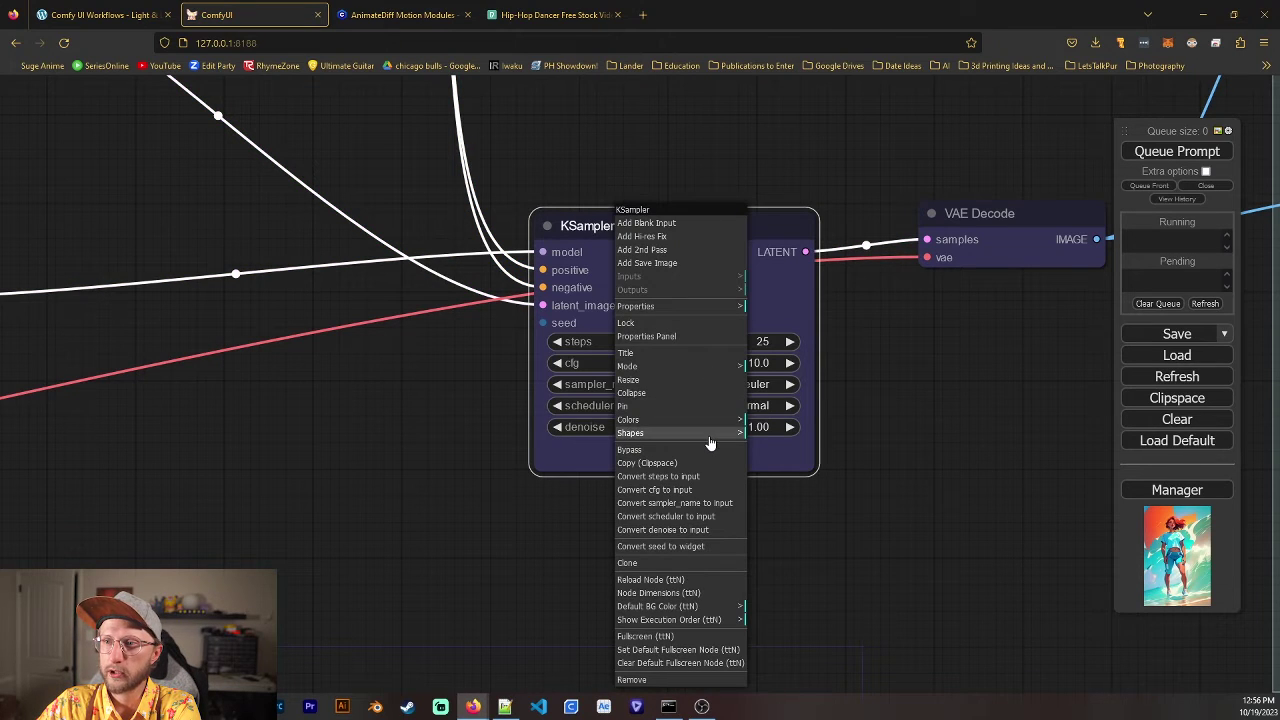
click(690, 546)
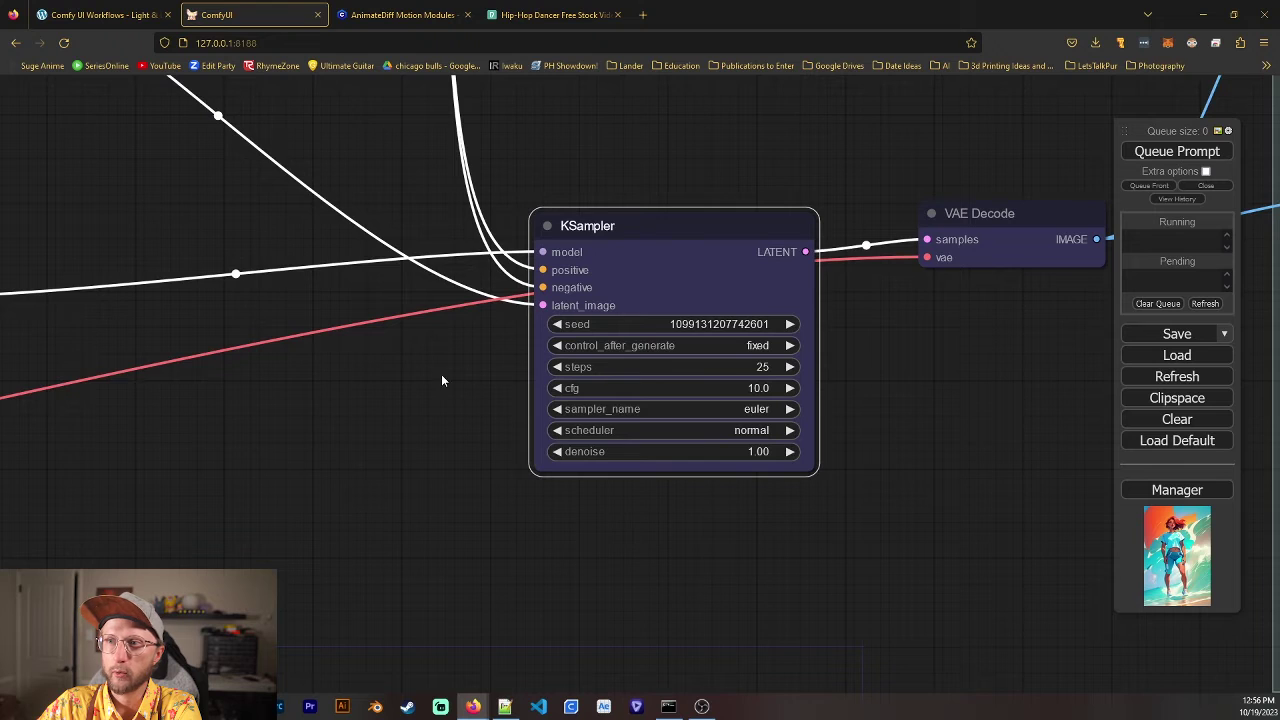
drag(441, 374, 473, 402)
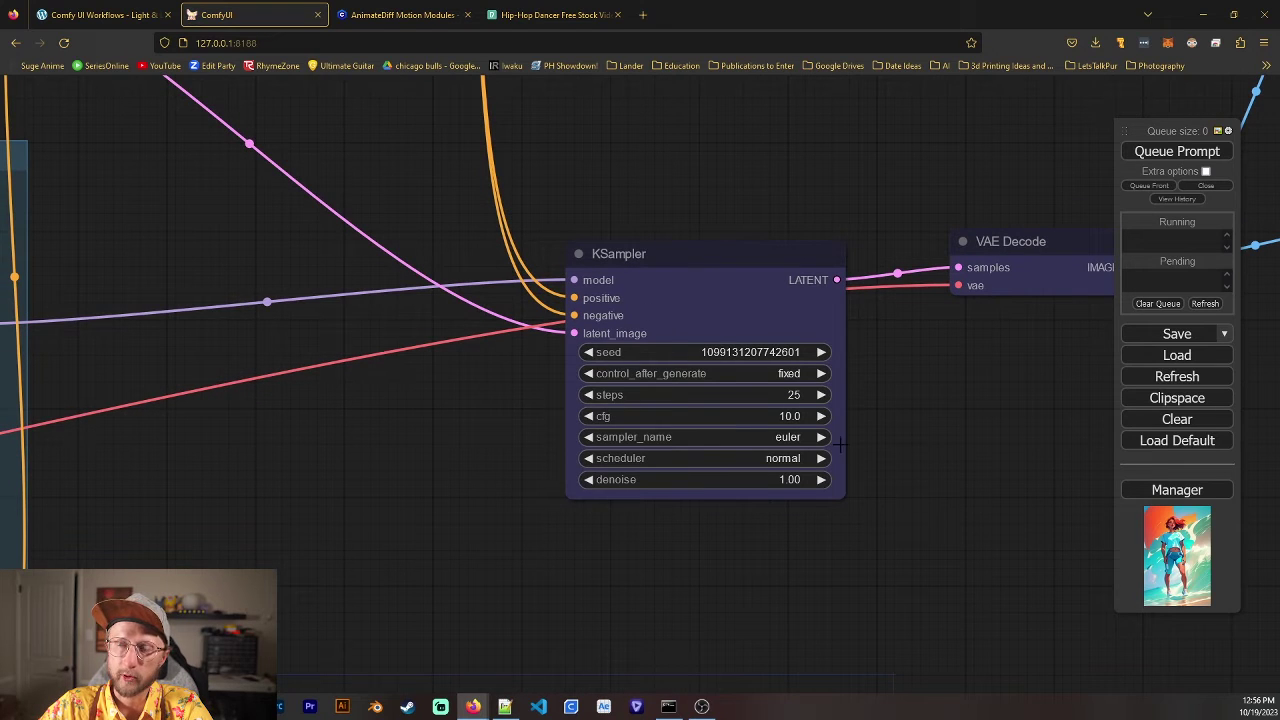
click(821, 373)
click(821, 373)
click(821, 373)
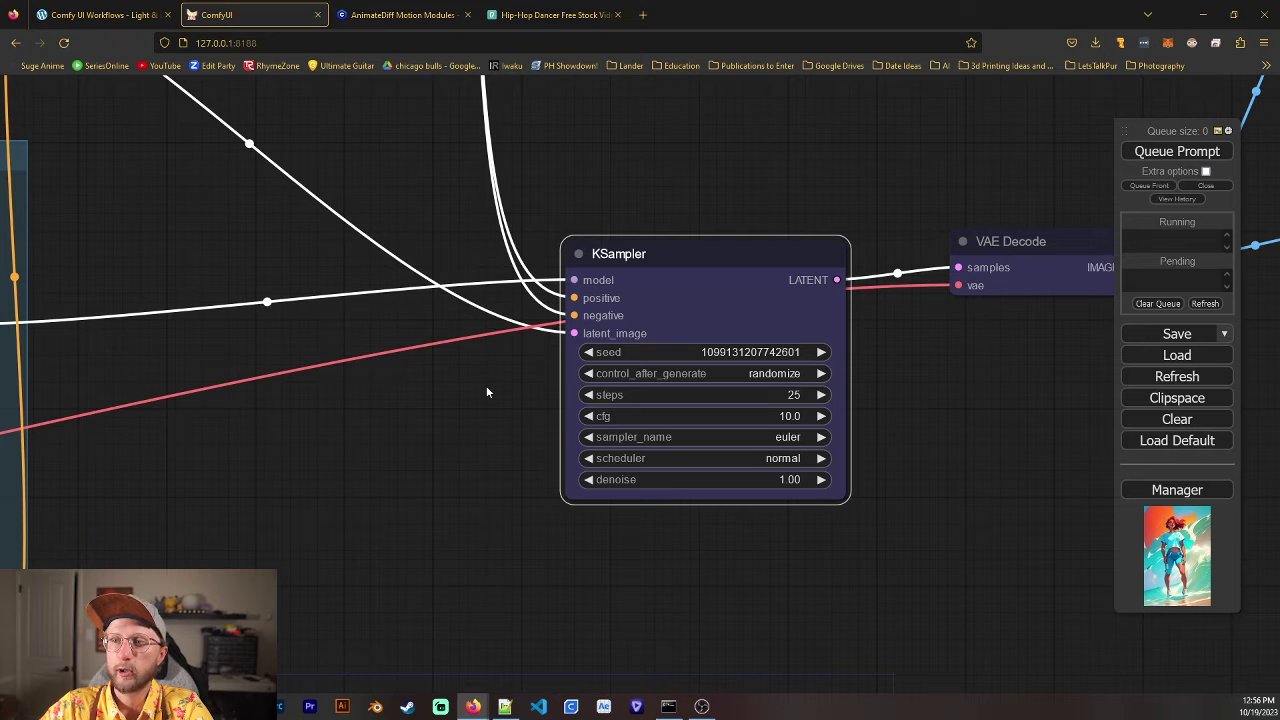
Set the KSampler's steps to 30 and its sampler_name to euler_ancestral
drag(486, 392, 462, 414)
click(735, 418)
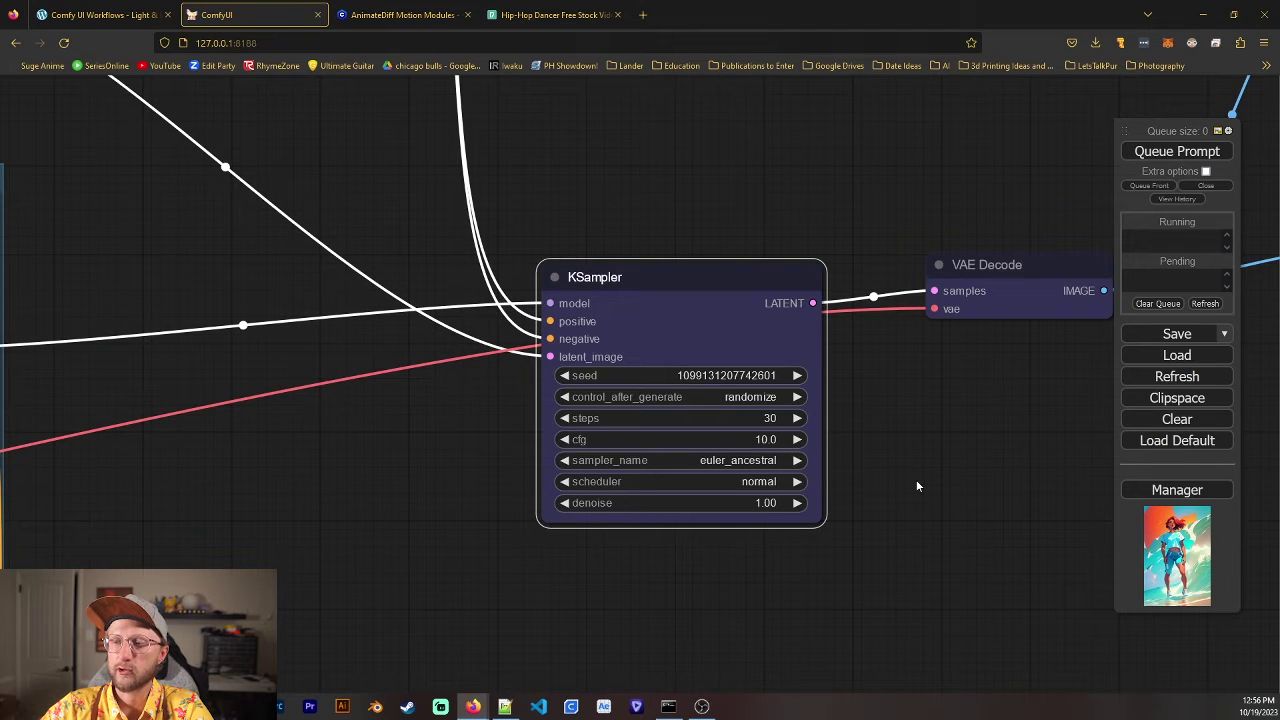
Follow the VAE Decode output into the Outputs group and examine the settings of the Save Image and AnimateDiff Combine nodes
scroll(952, 454, down, 3)
drag(902, 453, 484, 502)
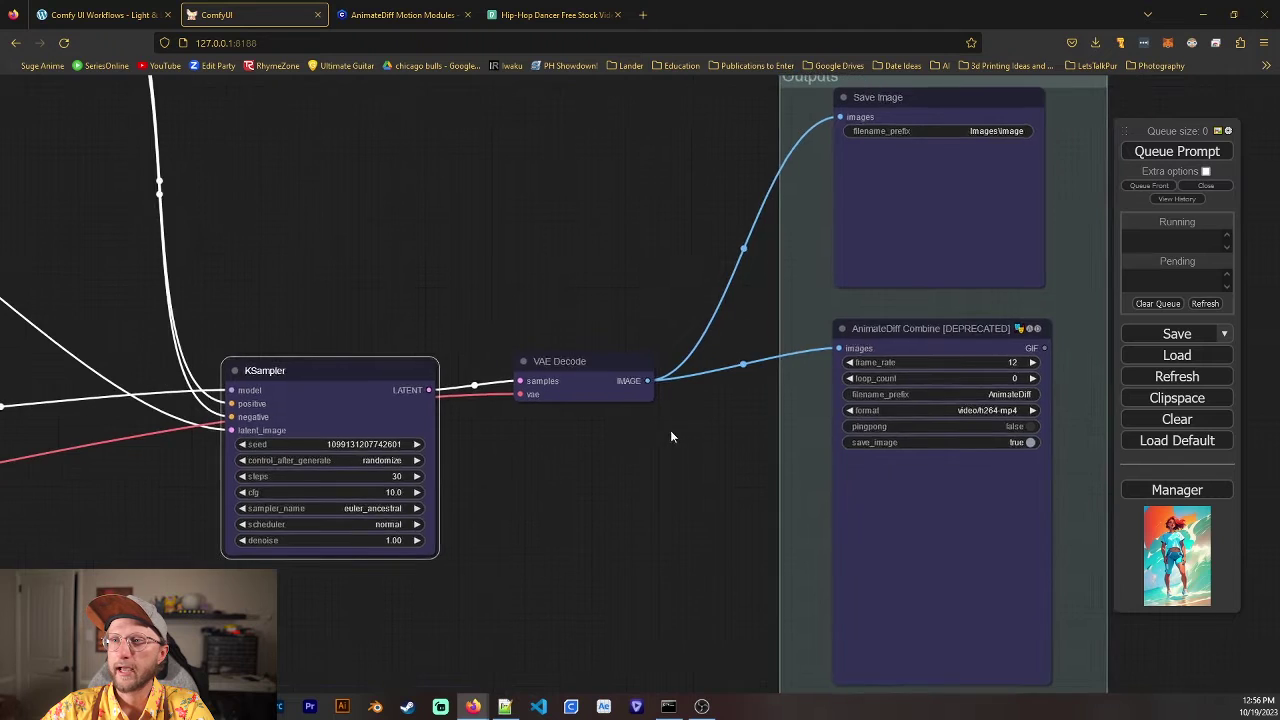
drag(670, 431, 536, 522)
drag(366, 290, 465, 218)
scroll(484, 331, down, 2)
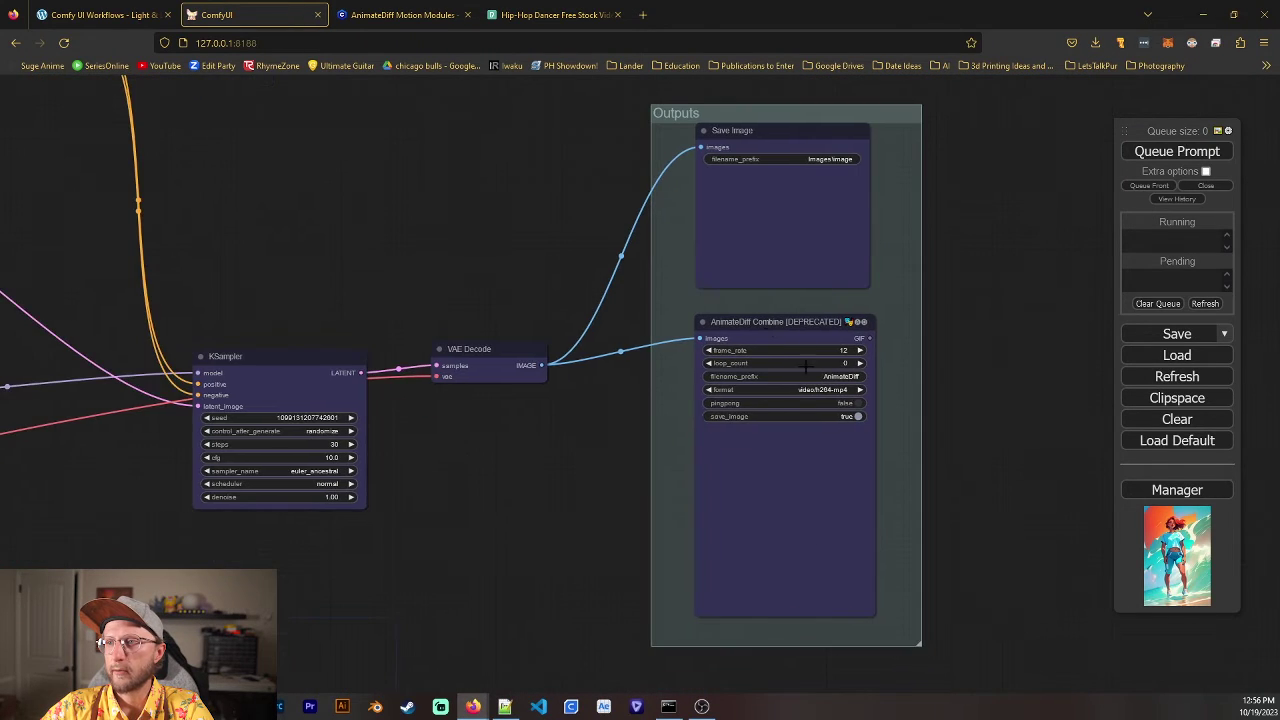
scroll(615, 433, up, 4)
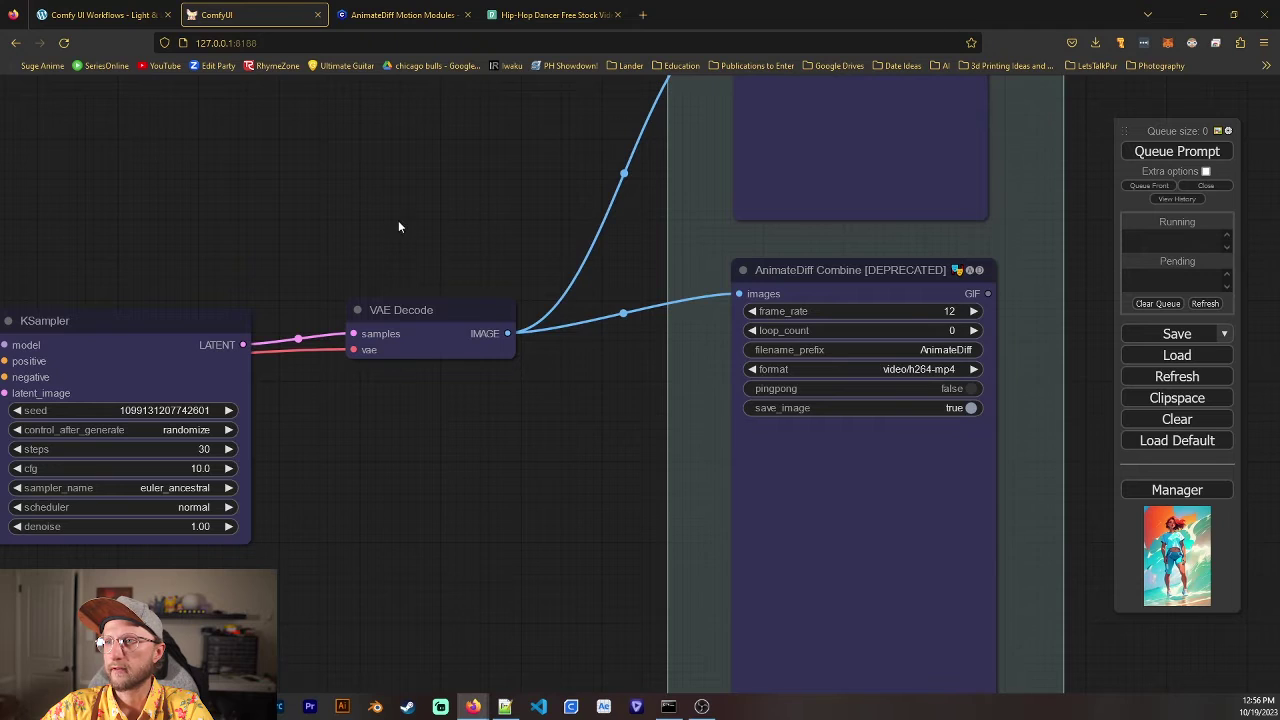
scroll(370, 207, down, 5)
drag(337, 175, 845, 498)
drag(168, 494, 237, 446)
drag(727, 568, 366, 384)
drag(659, 456, 362, 411)
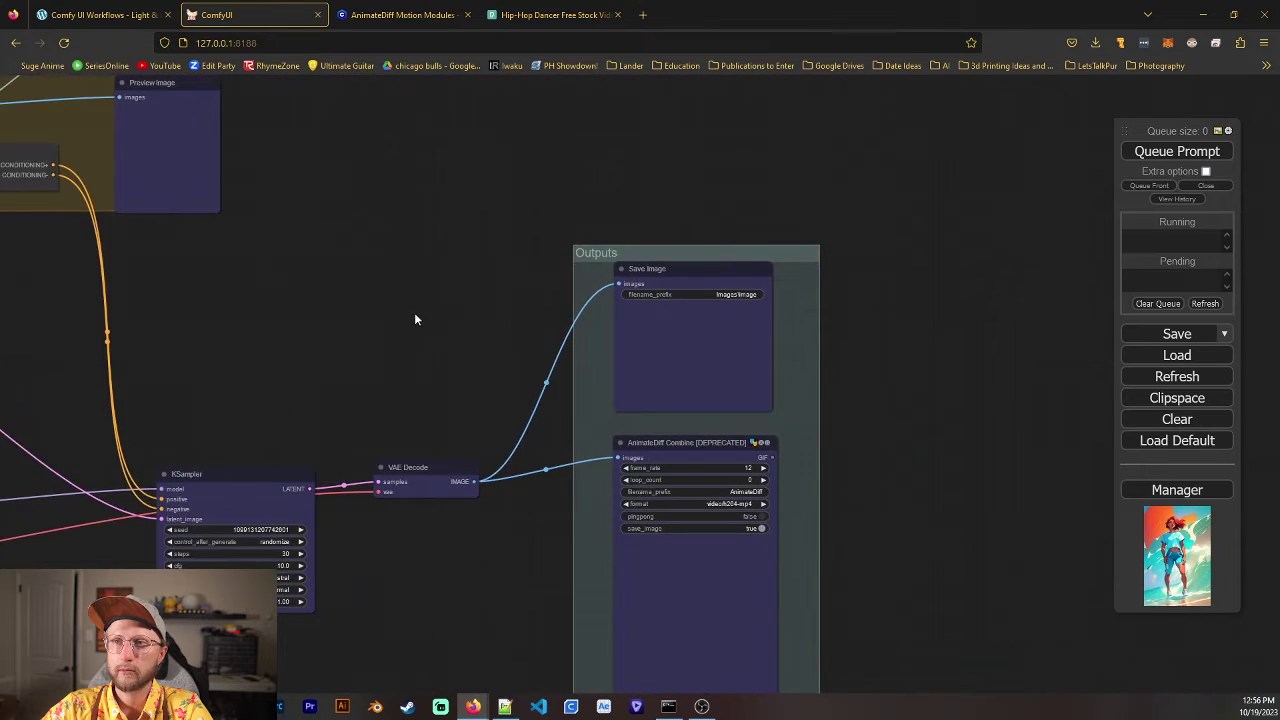
drag(415, 312, 367, 365)
scroll(446, 443, up, 4)
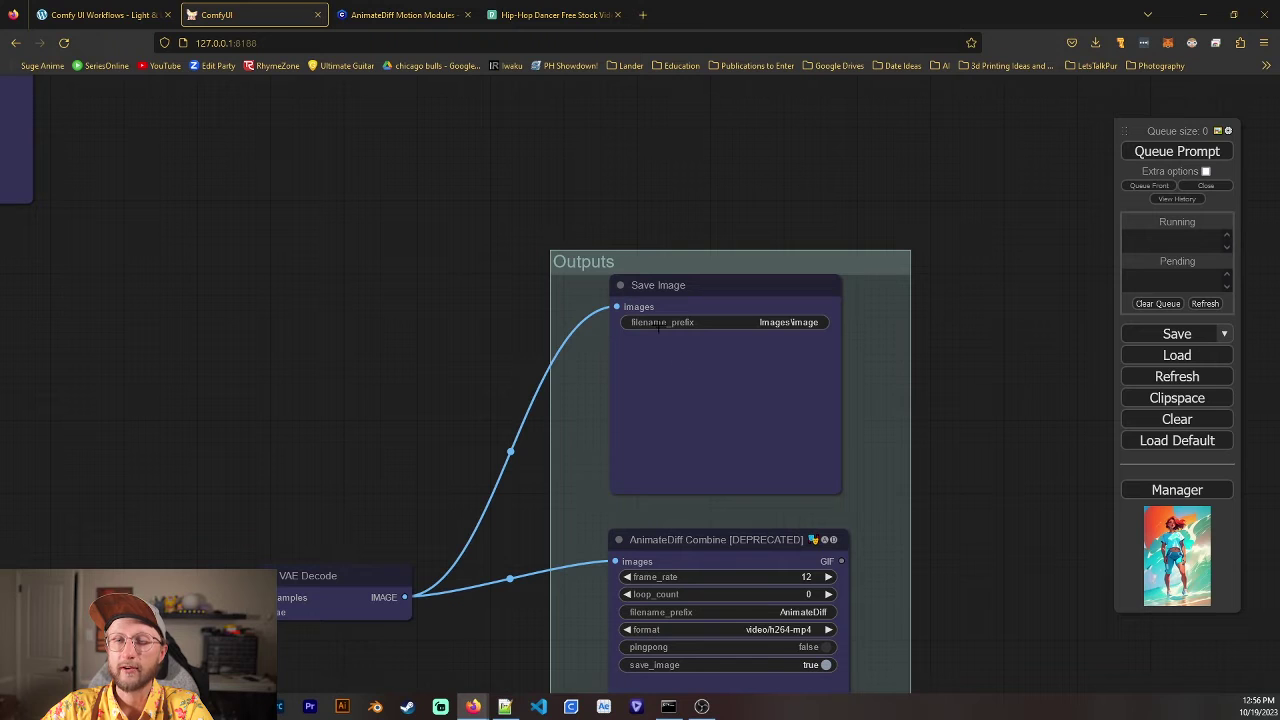
drag(370, 407, 366, 367)
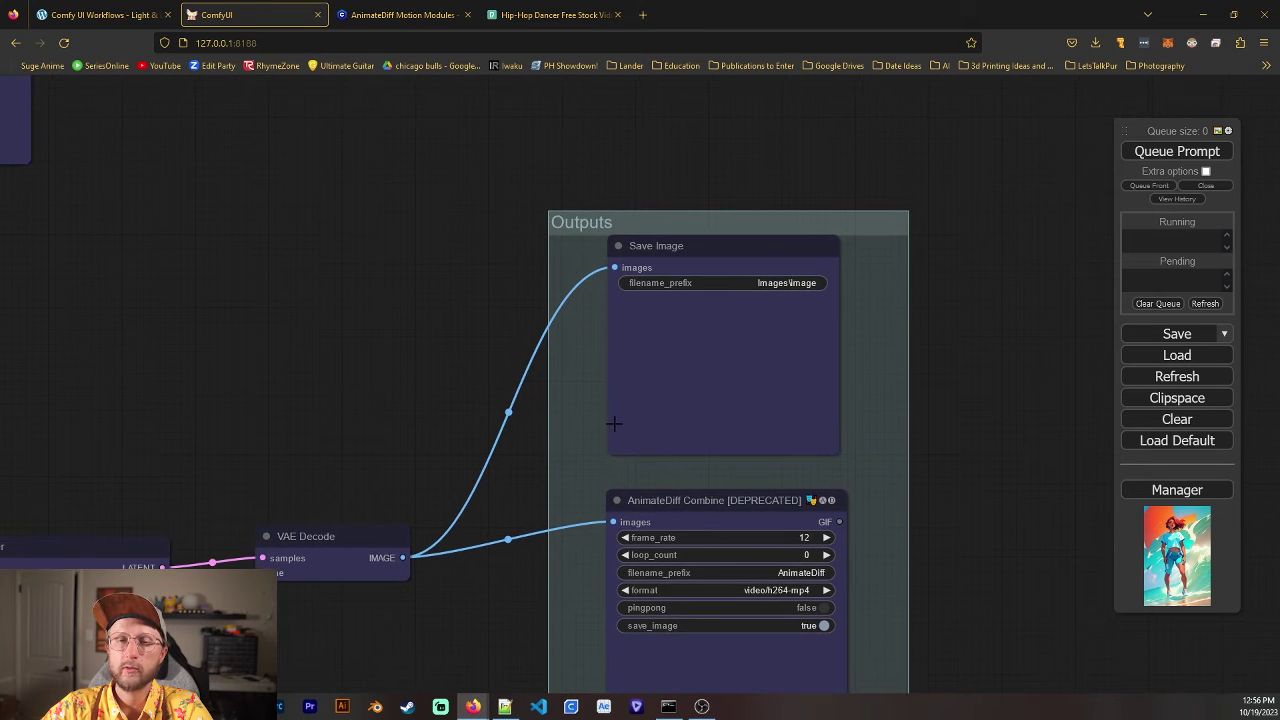
drag(509, 435, 480, 290)
Queue the prompt to run the complete video-to-video workflow
drag(245, 262, 634, 261)
scroll(634, 261, down, 7)
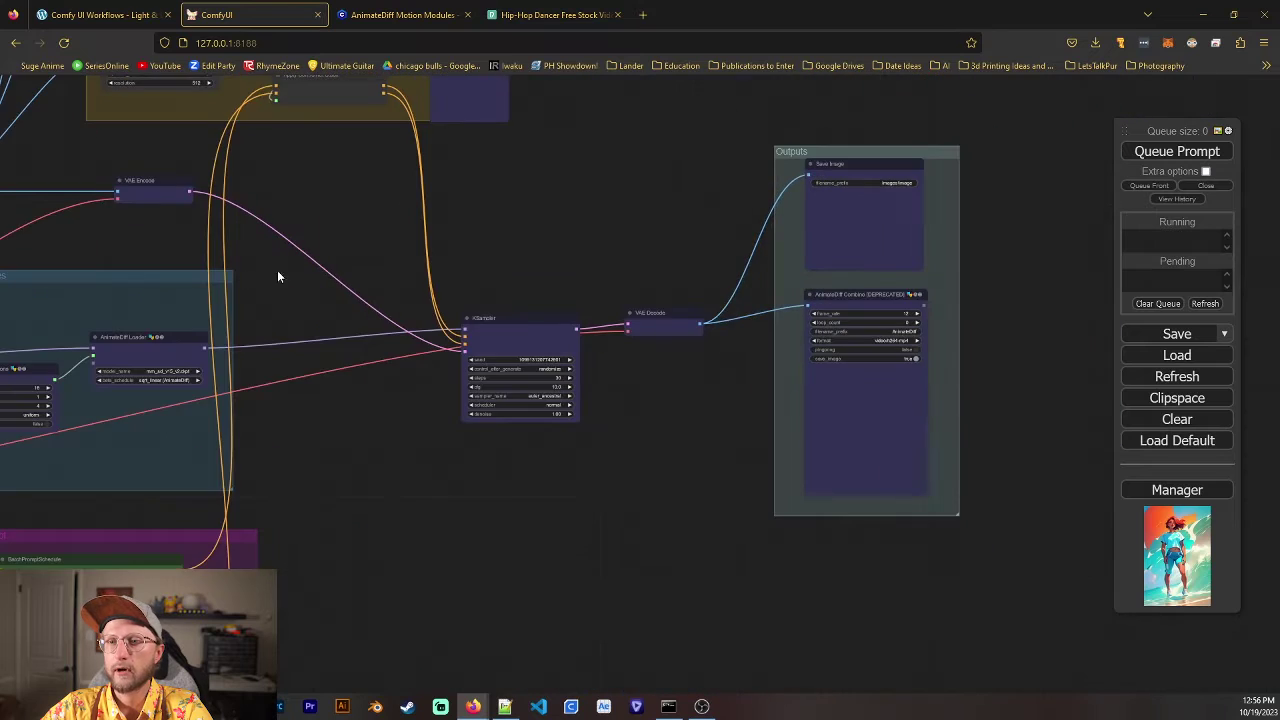
drag(279, 277, 508, 430)
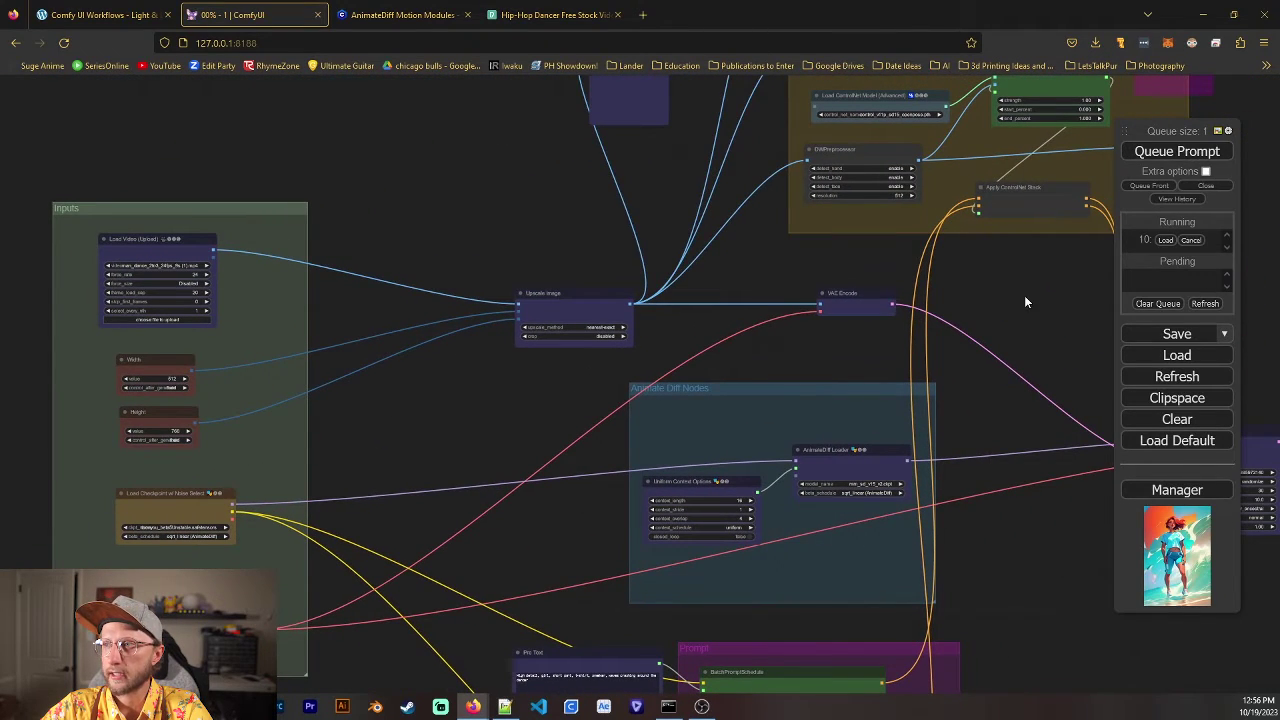
Follow the running workflow through the input frame preview, the DWPreprocessor in the ControlNet group and its pose preview
drag(559, 196, 388, 385)
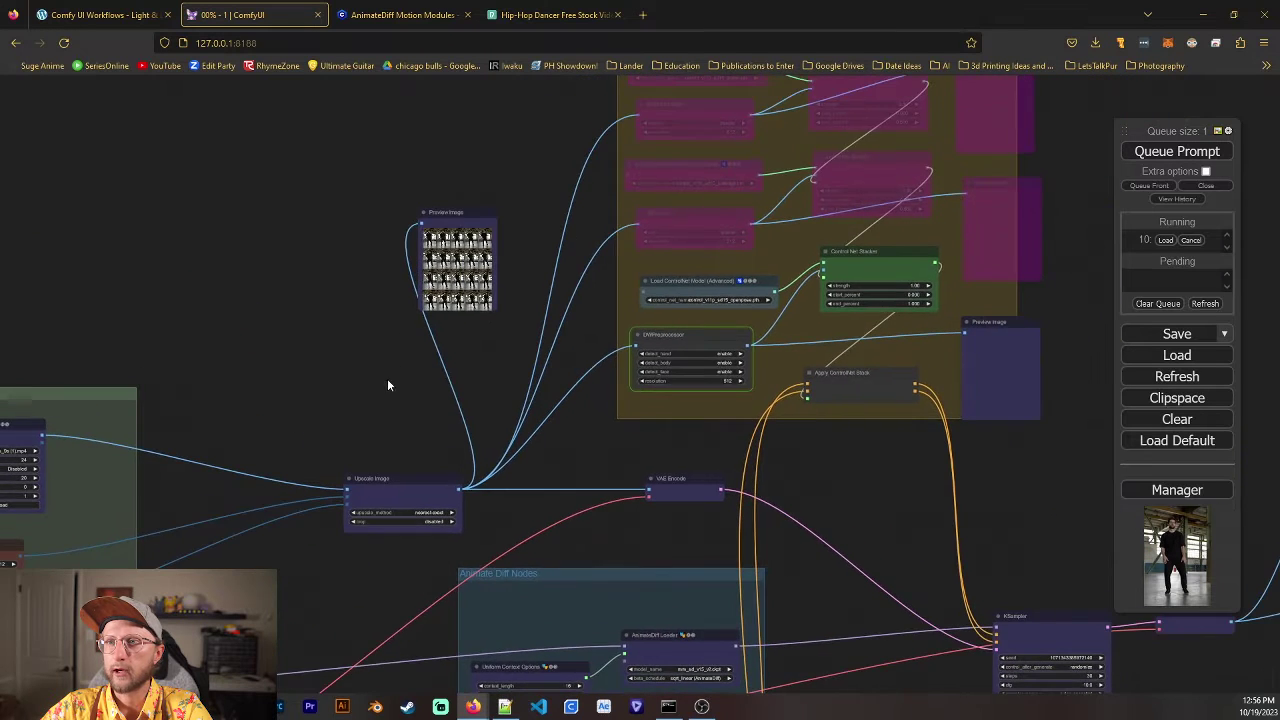
drag(539, 247, 484, 288)
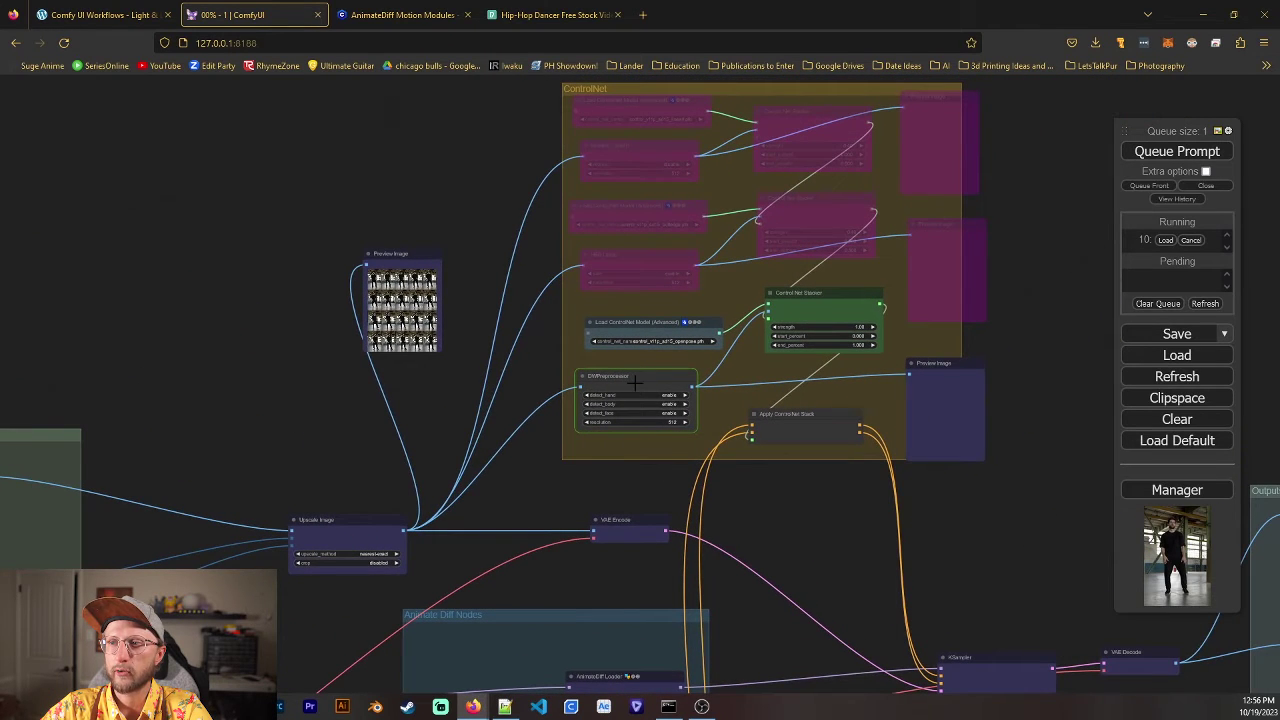
scroll(440, 390, up, 4)
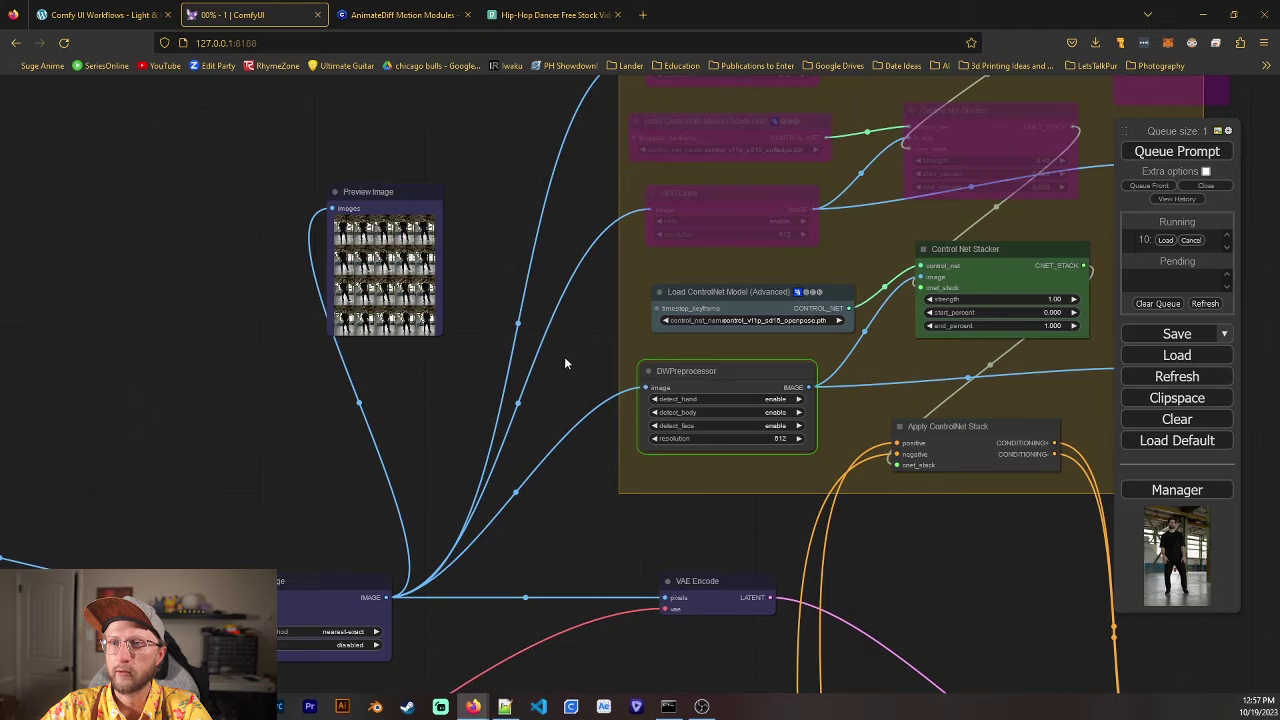
drag(564, 360, 406, 369)
scroll(537, 509, up, 3)
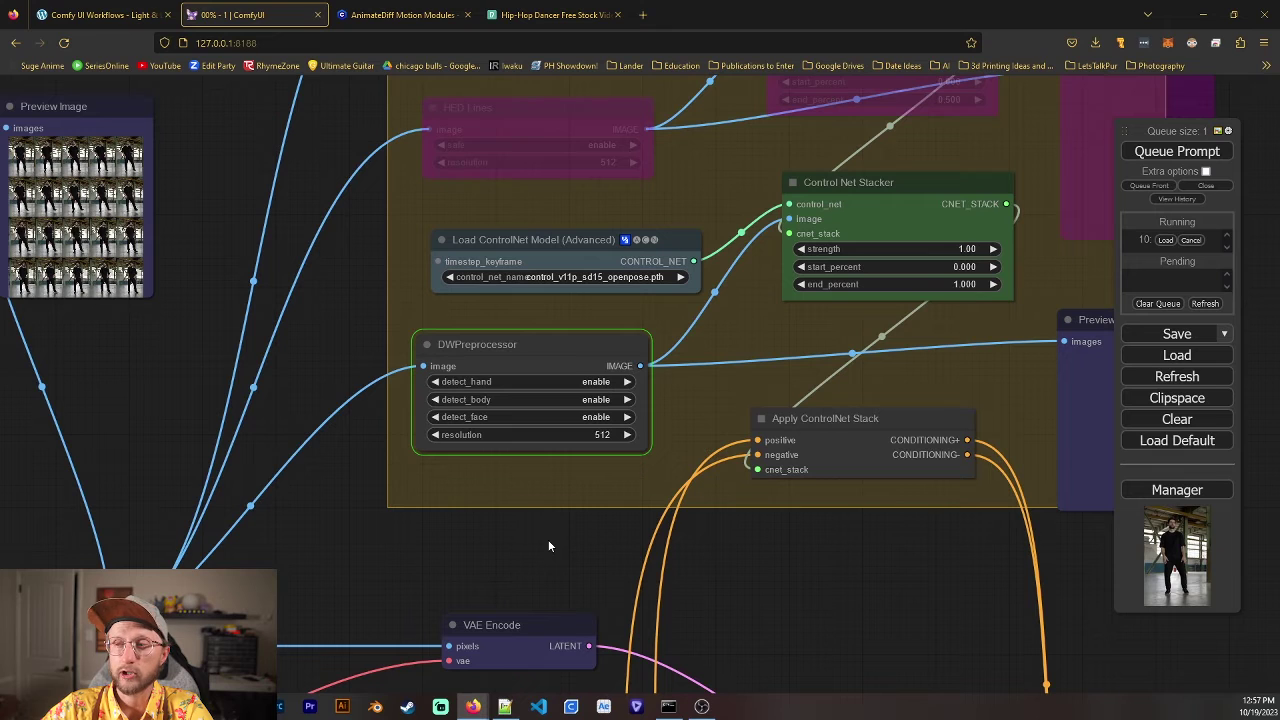
scroll(630, 548, down, 2)
drag(823, 577, 734, 566)
scroll(736, 572, down, 6)
drag(754, 634, 548, 320)
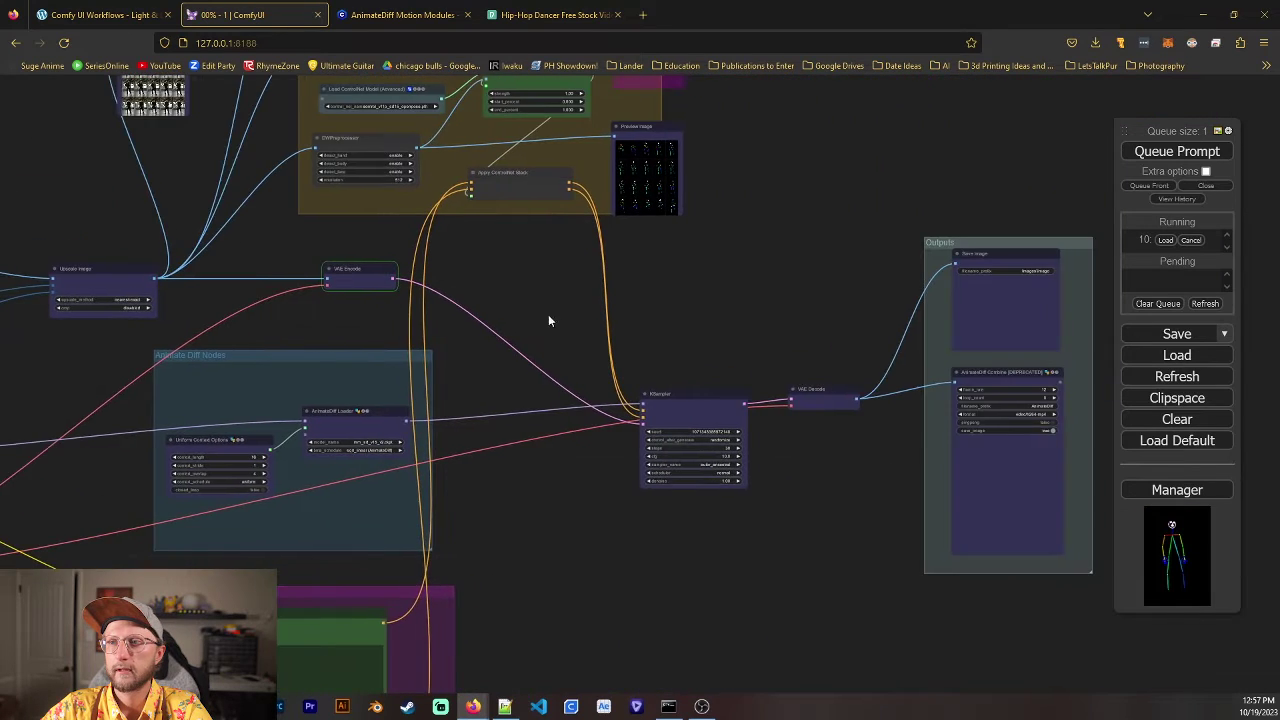
Monitor the run through the KSampler and VAE Decode to the generated frames and video in the Outputs group
scroll(723, 356, up, 2)
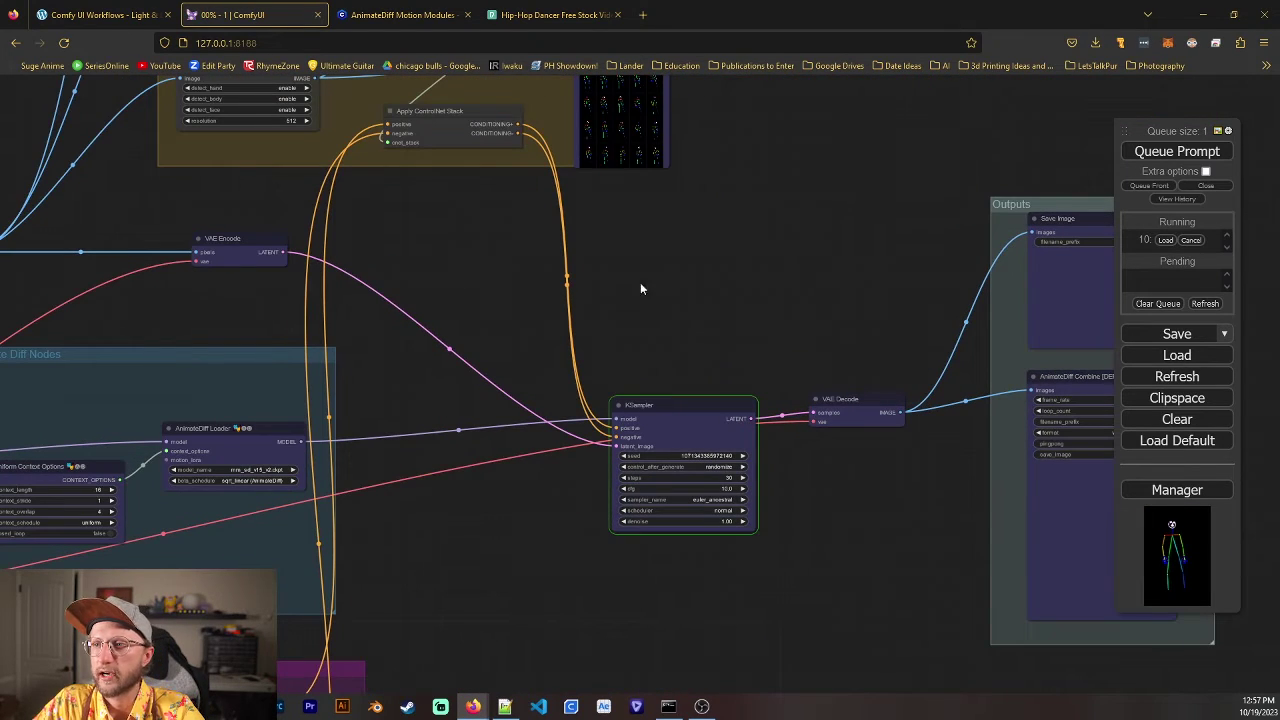
drag(640, 286, 470, 306)
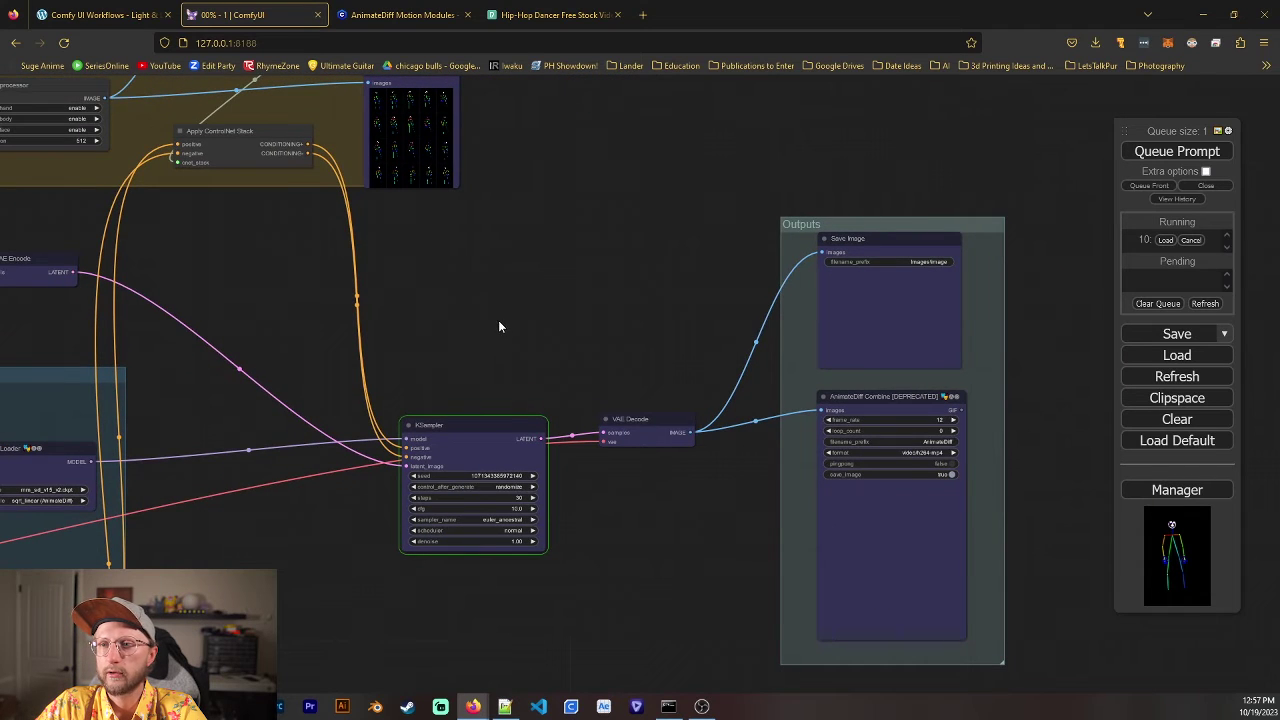
scroll(480, 345, up, 3)
drag(462, 364, 488, 306)
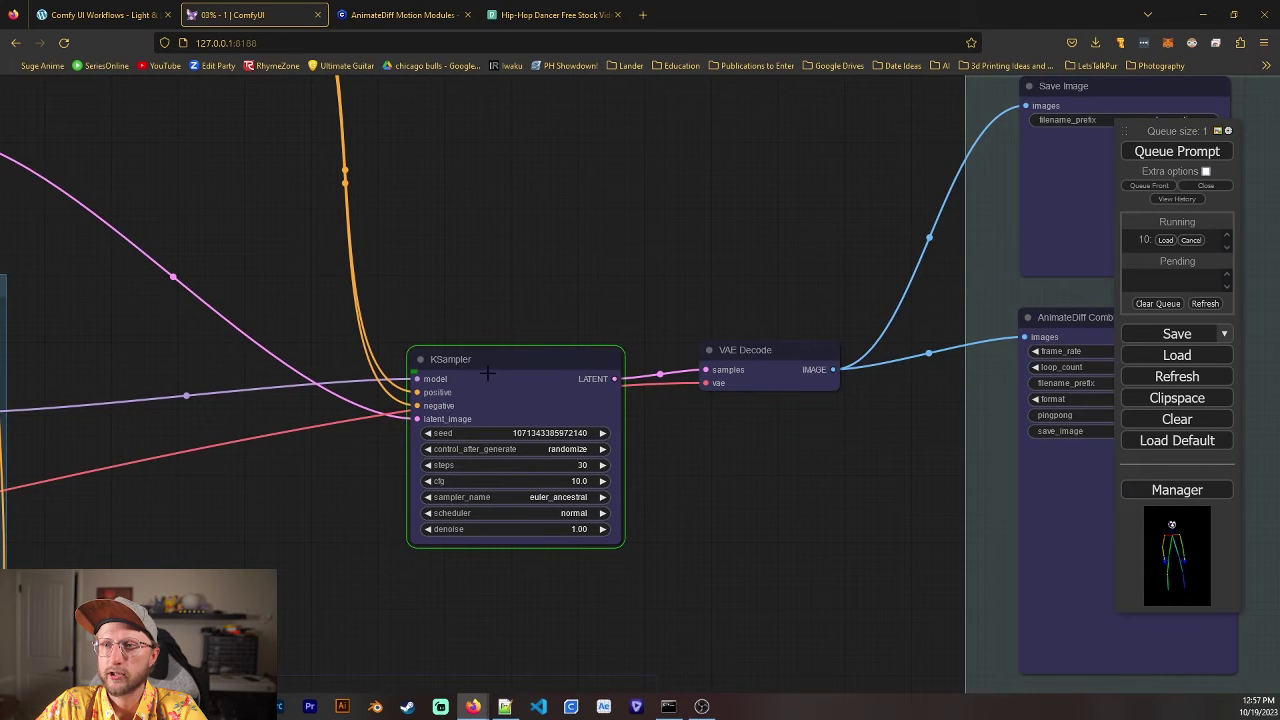
drag(720, 236, 515, 258)
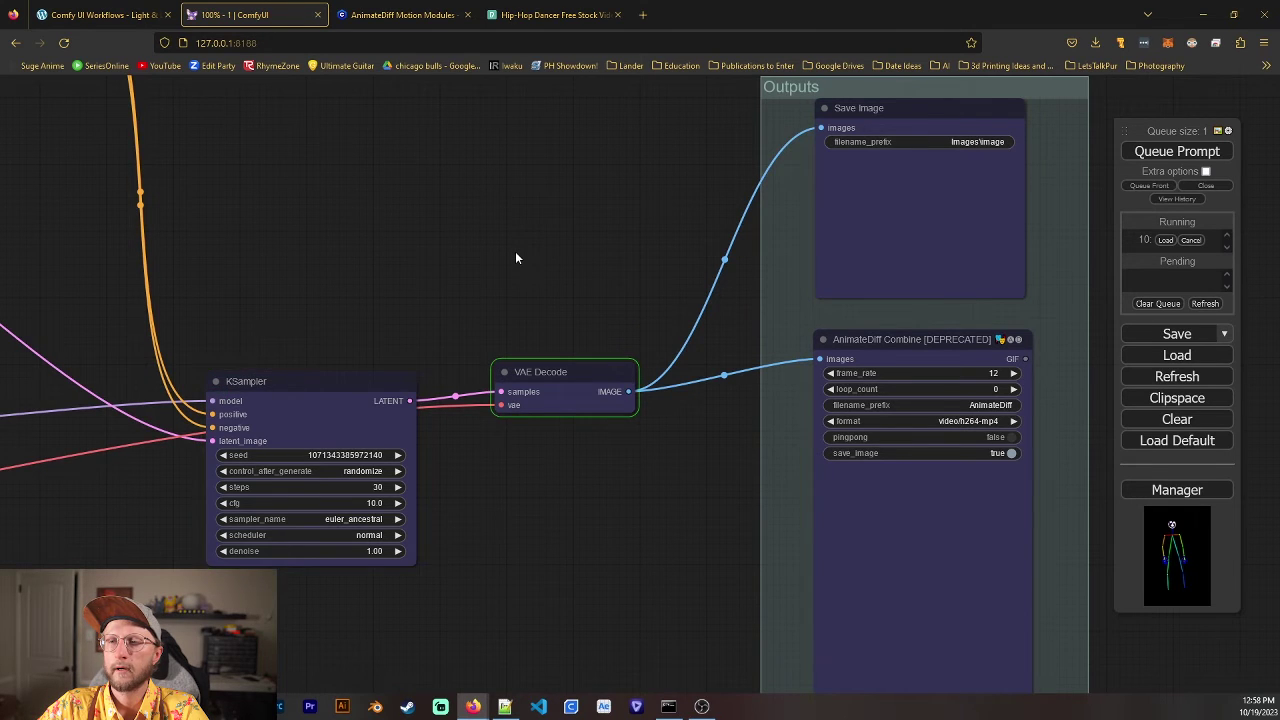
drag(515, 258, 408, 294)
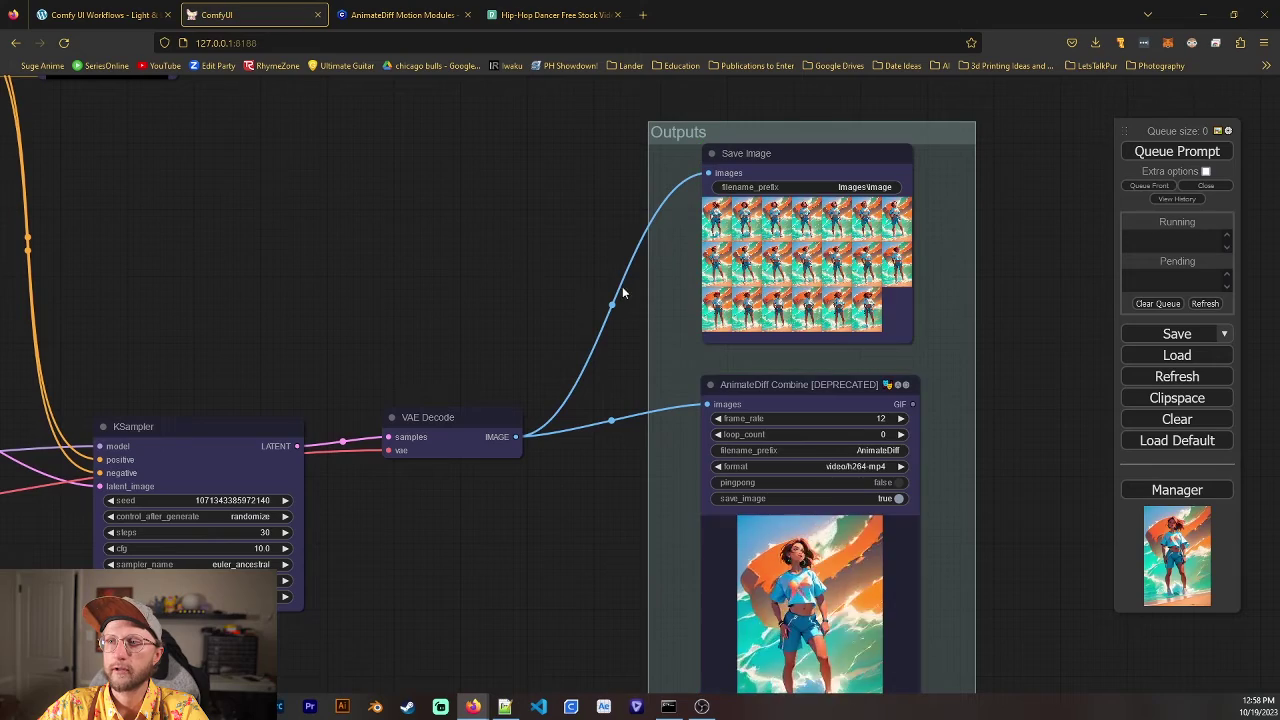
Set the frame_rate of the AnimateDiff Combine node to 15
scroll(517, 448, up, 3)
drag(545, 518, 394, 384)
scroll(394, 384, up, 1)
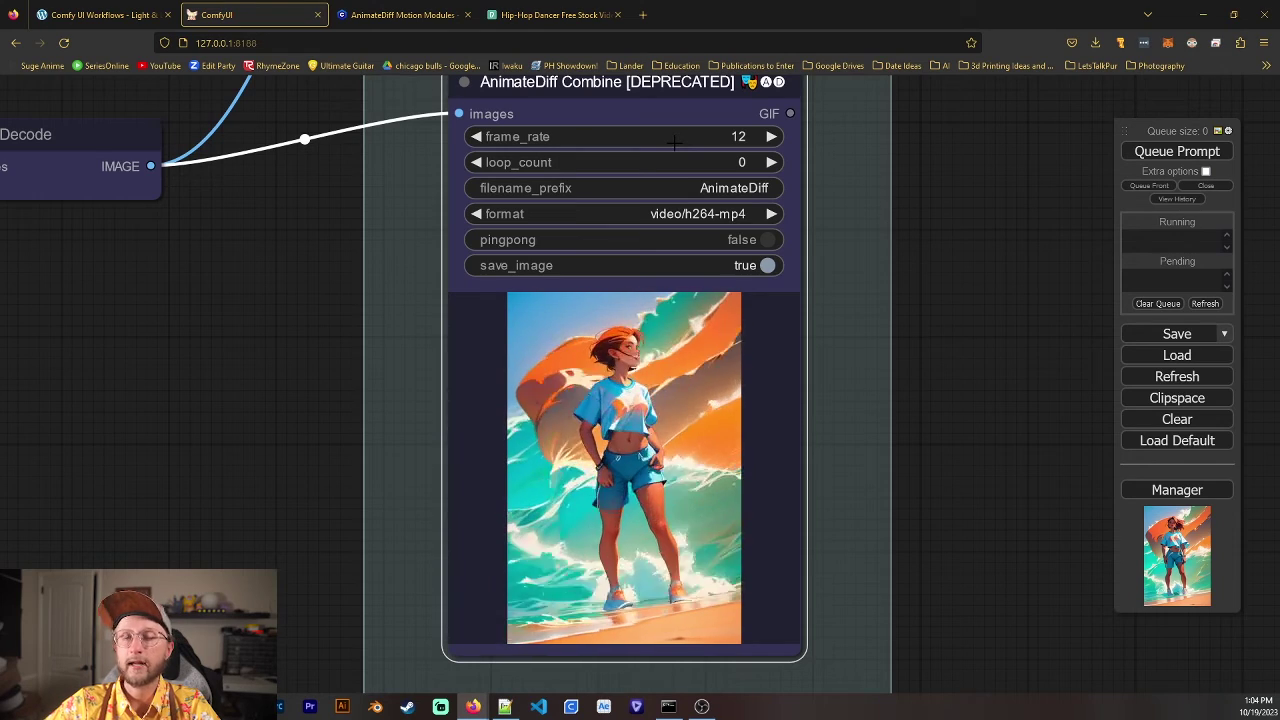
click(622, 136)
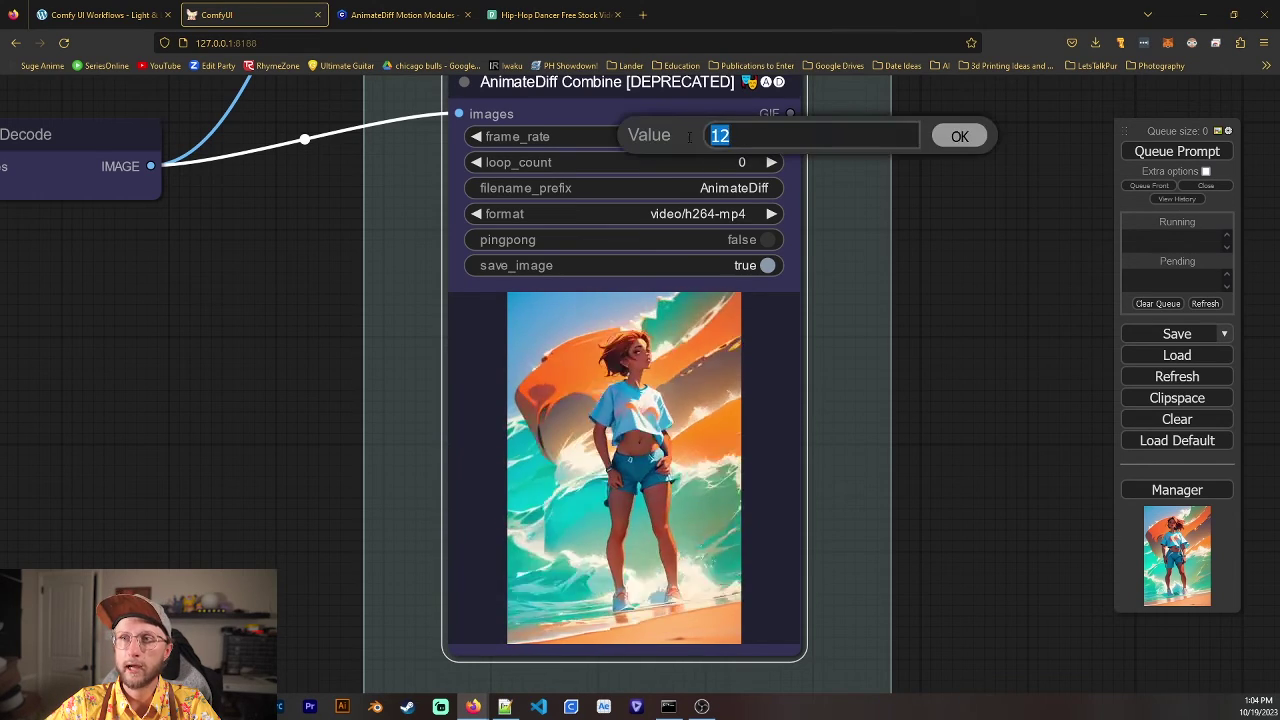
text(15)
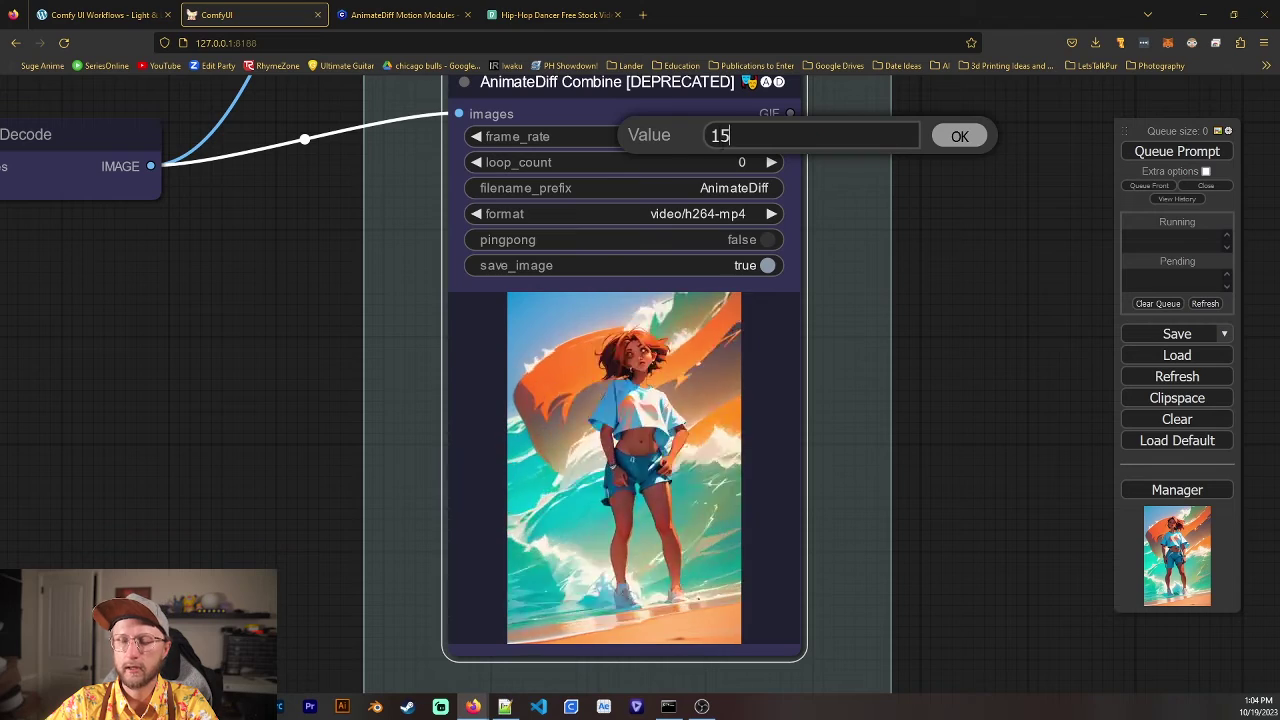
click(954, 143)
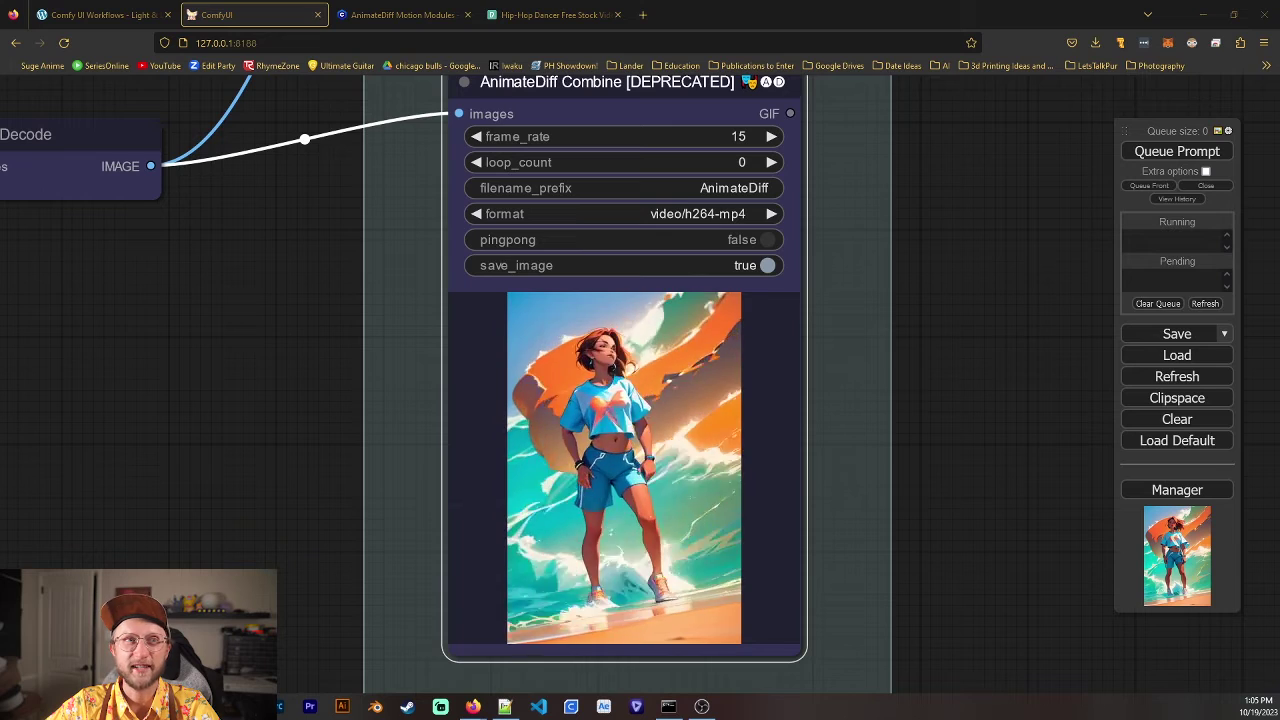
Switch to File Explorer, open the output folder inside the inner ComfyUI folder and browse the rendered AnimateDiff files
drag(2, 109, 693, 116)
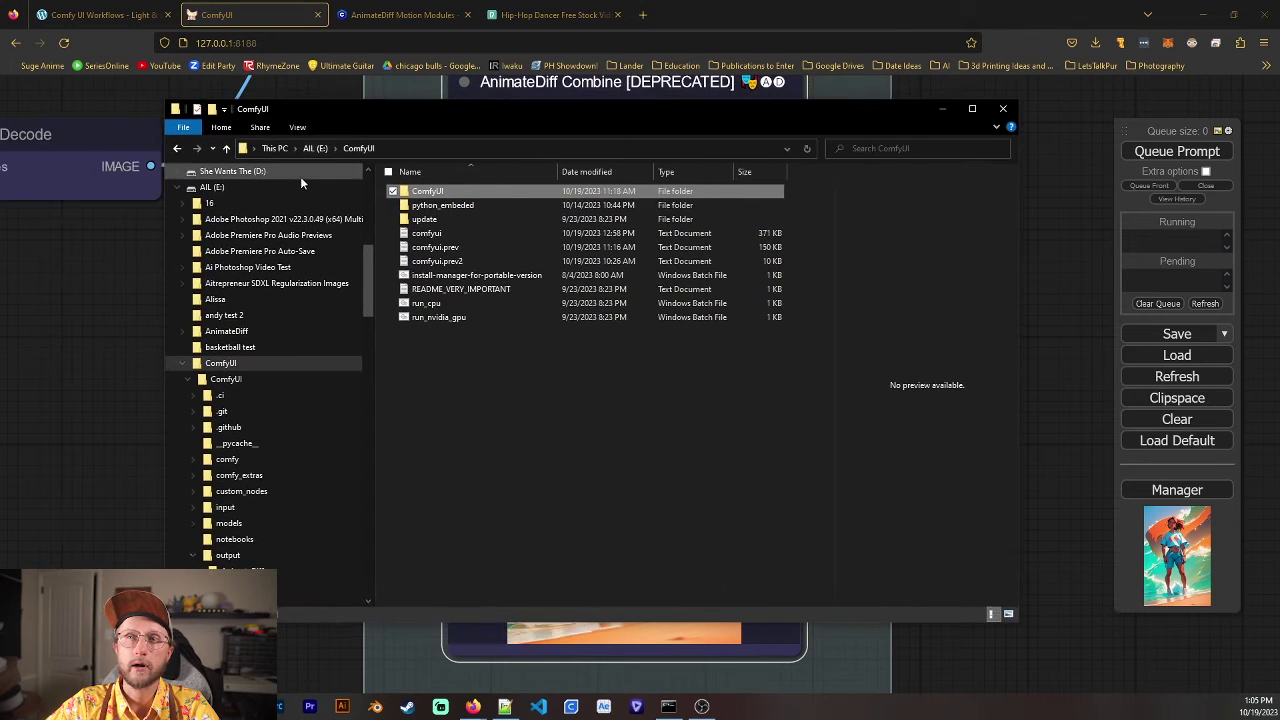
double_click(445, 190)
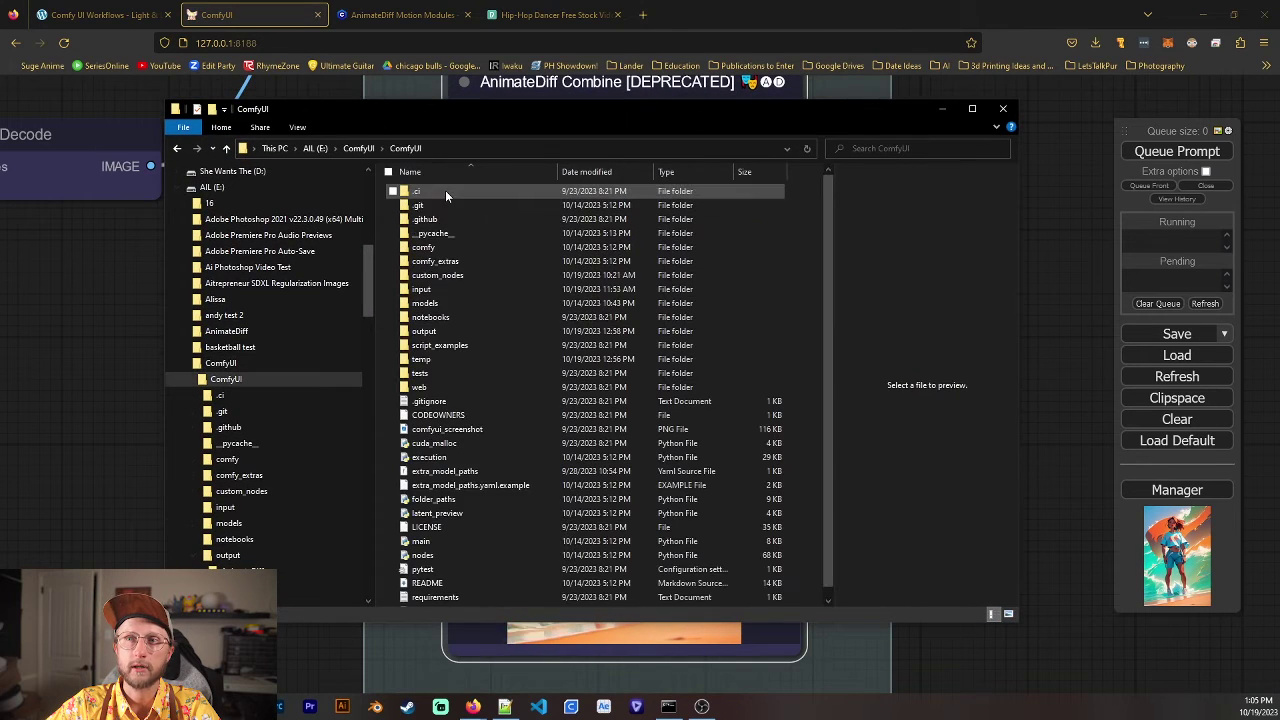
double_click(479, 307)
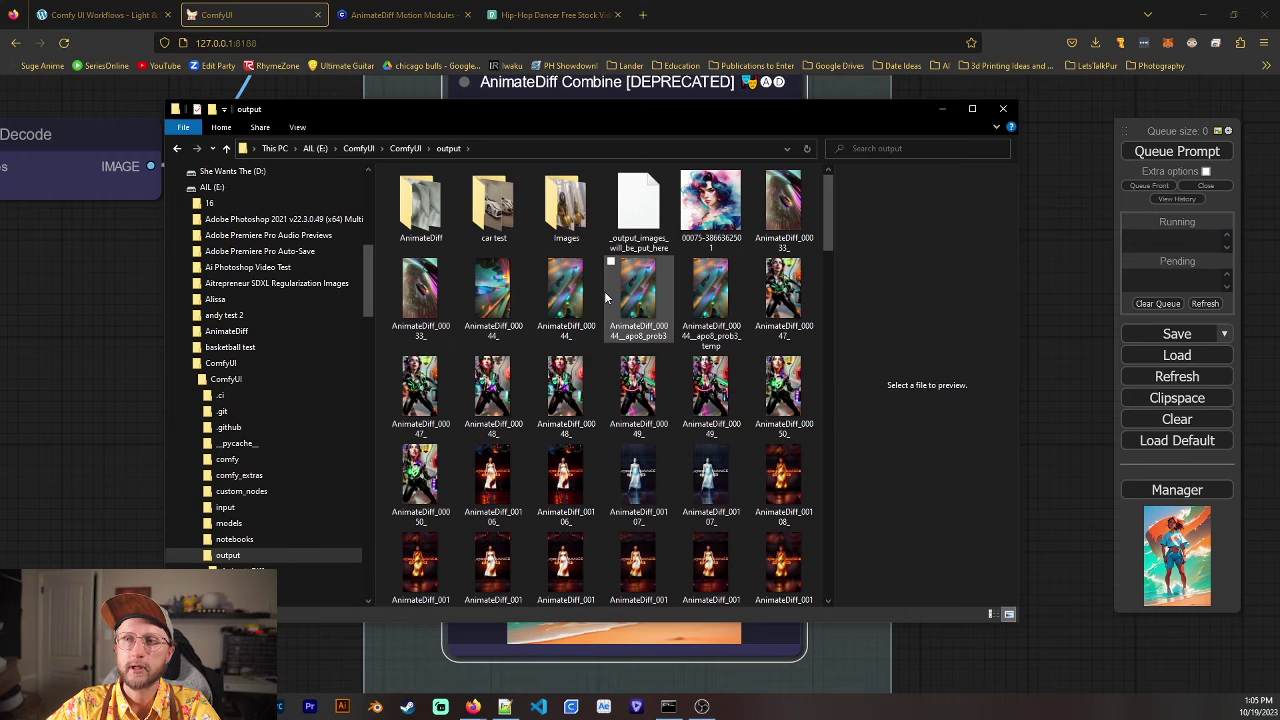
scroll(605, 297, down, 15)
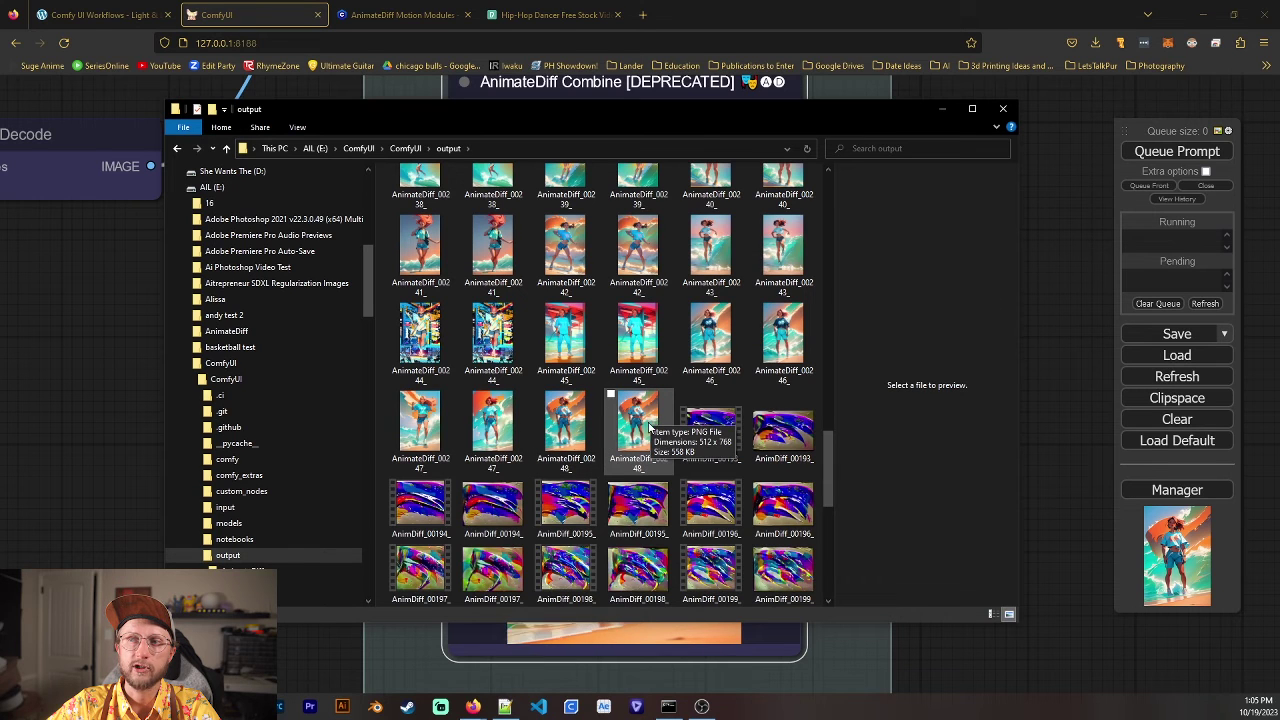
scroll(638, 428, up, 15)
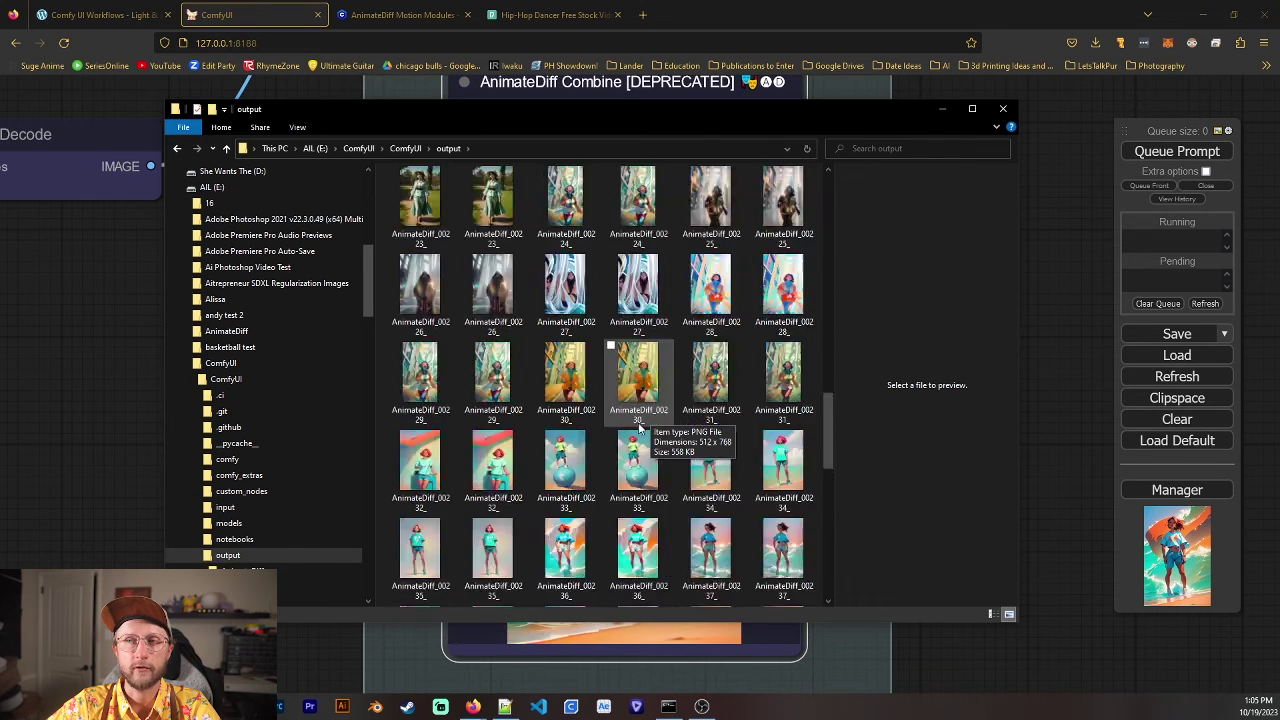
Open the Images subfolder of the output folder and look through the individually saved frames
double_click(553, 207)
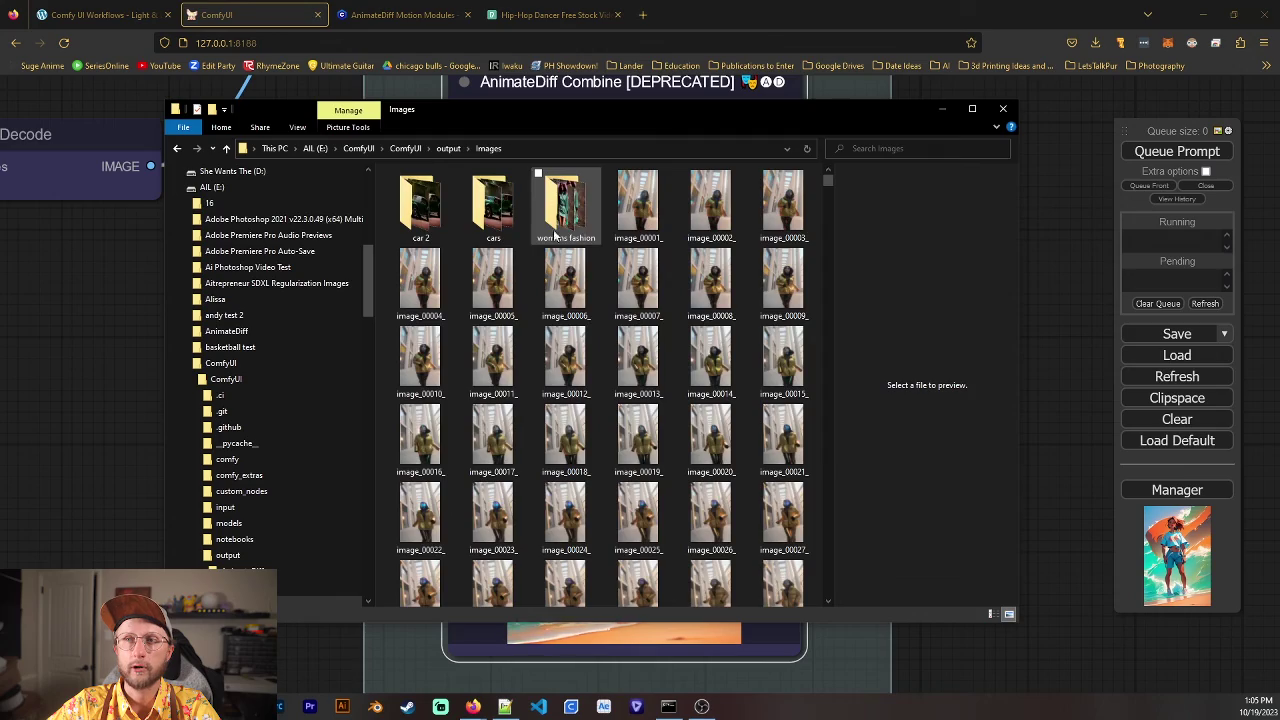
scroll(628, 342, down, 15)
scroll(628, 340, down, 8)
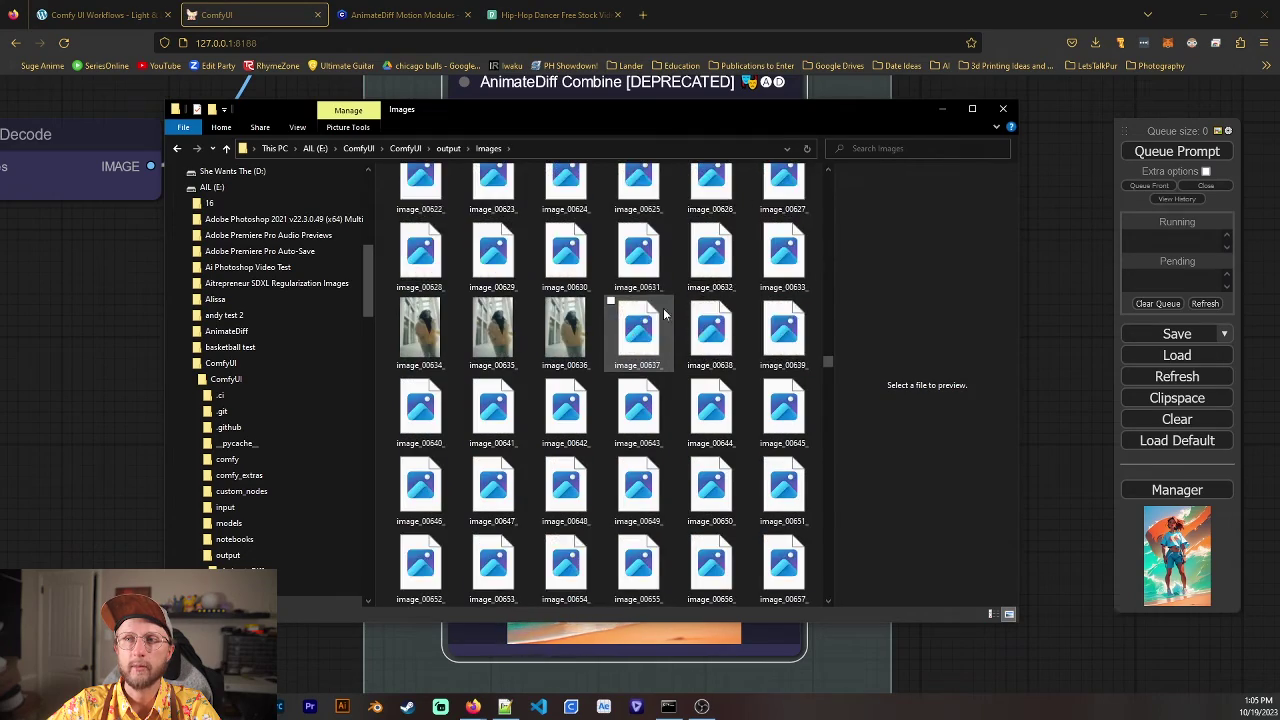
Switch back to ComfyUI and examine the filename_prefix of the Save Image node in the Outputs group
drag(781, 112, 2, 84)
scroll(920, 275, down, 5)
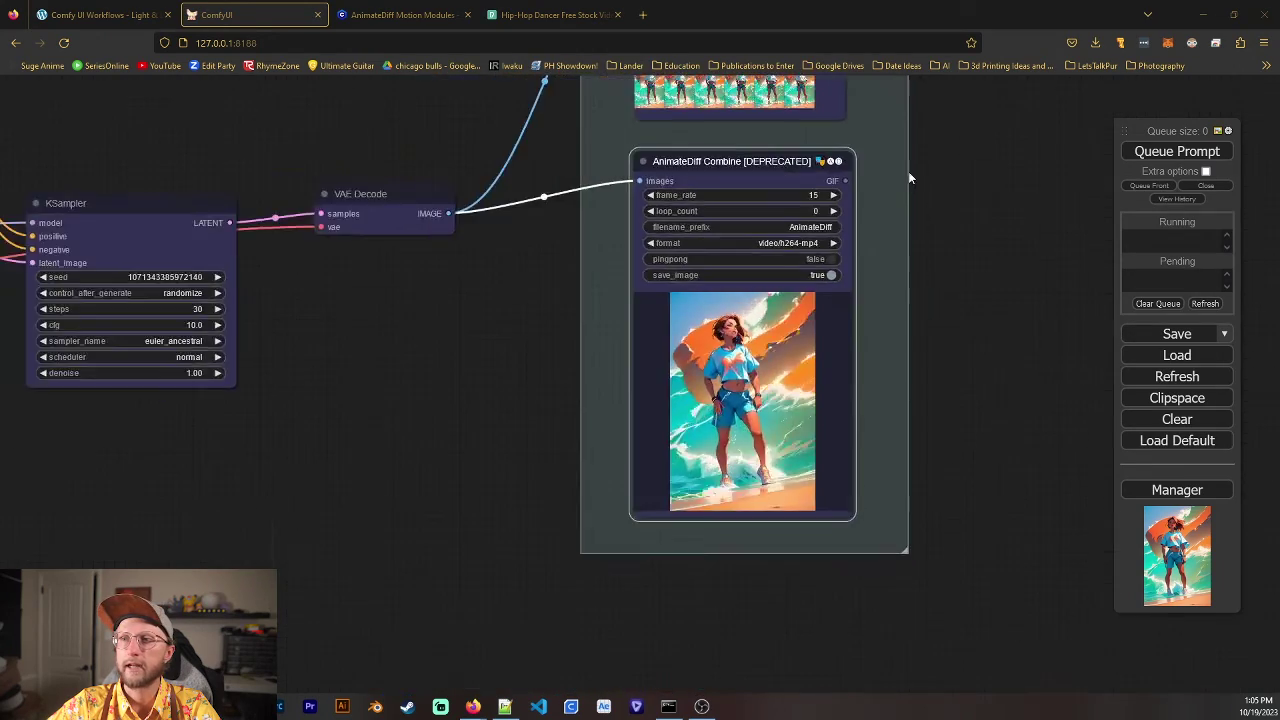
drag(910, 172, 840, 540)
scroll(862, 408, up, 6)
drag(828, 344, 895, 378)
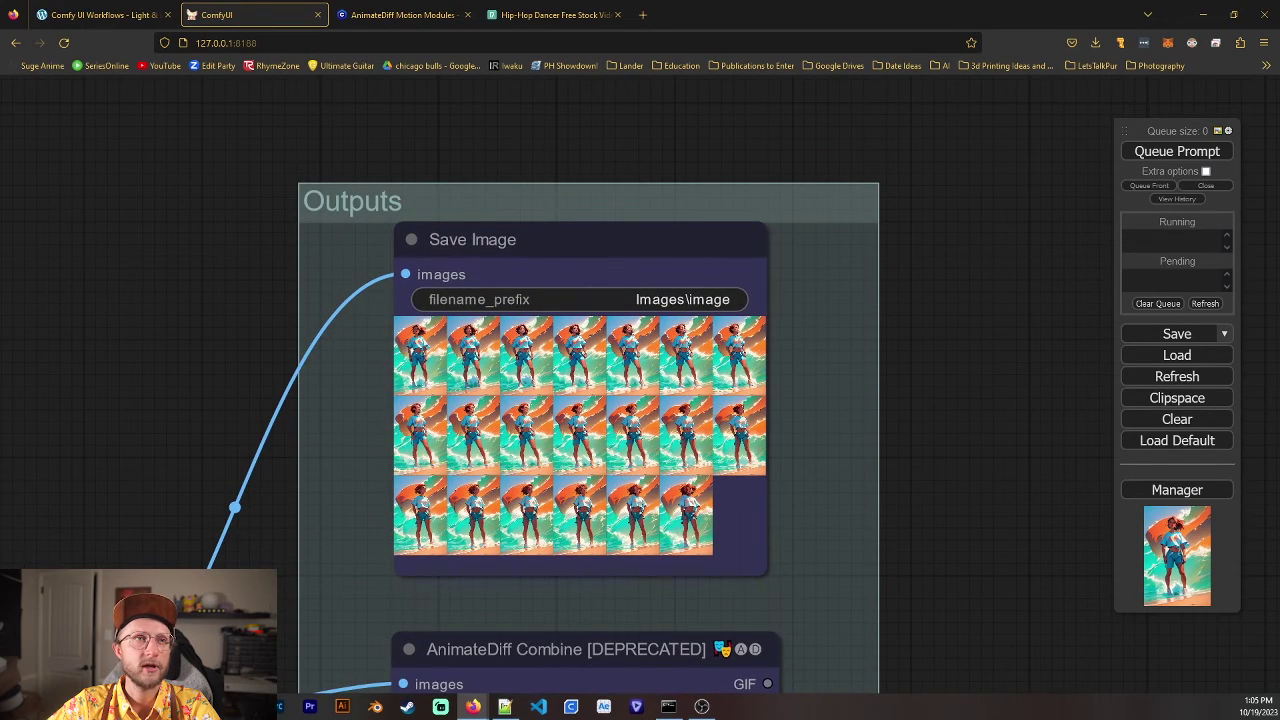
Return to File Explorer and show the beginning of the Images folder over the workflow
drag(2, 84, 721, 203)
scroll(706, 298, up, 20)
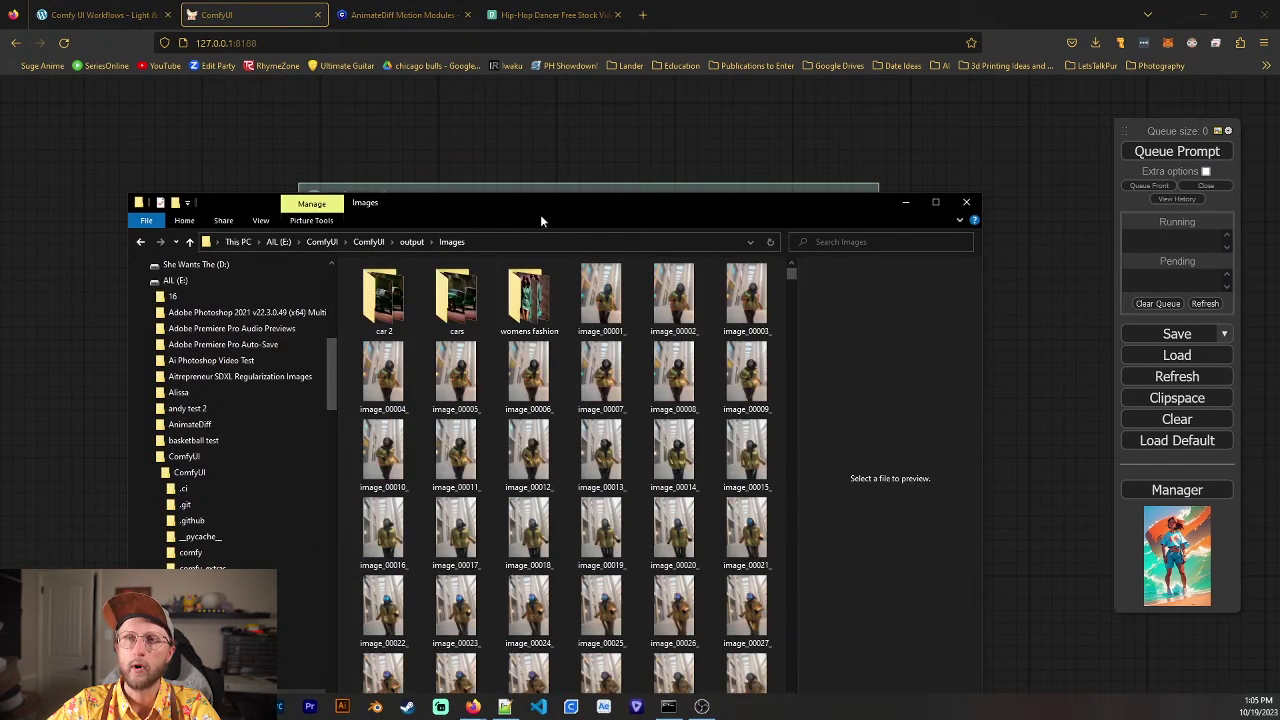
drag(522, 206, 496, 150)
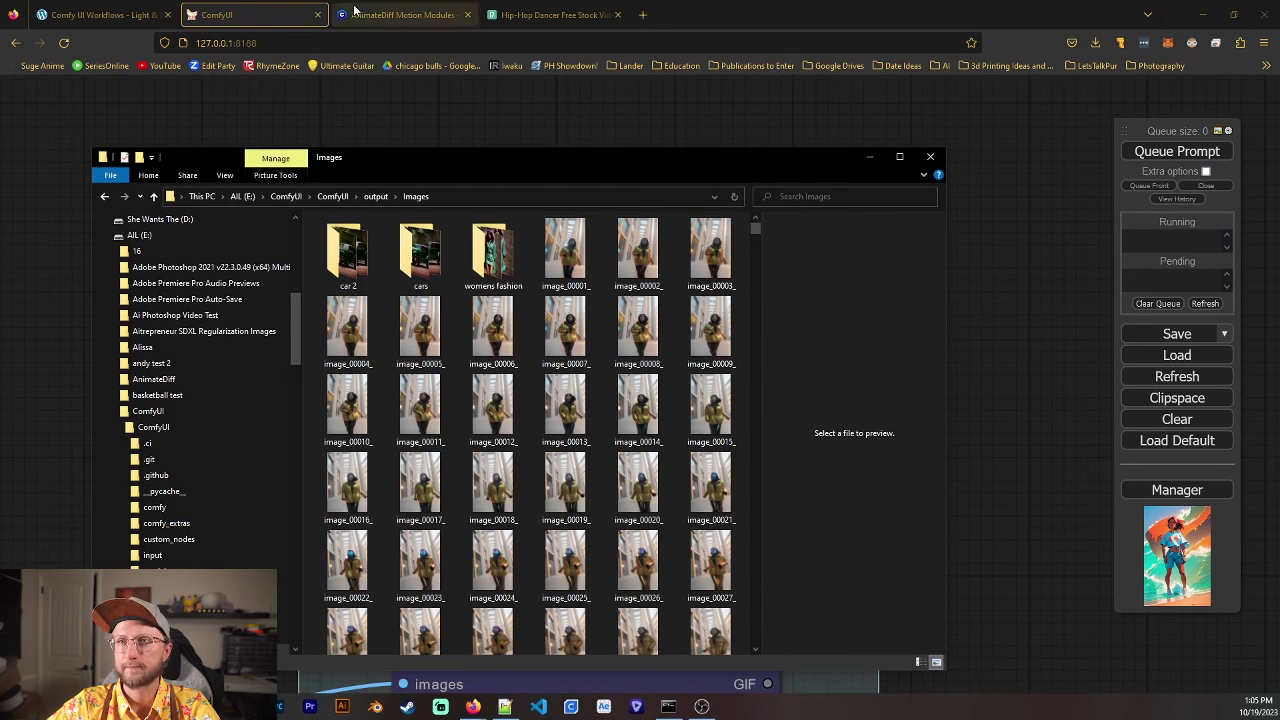